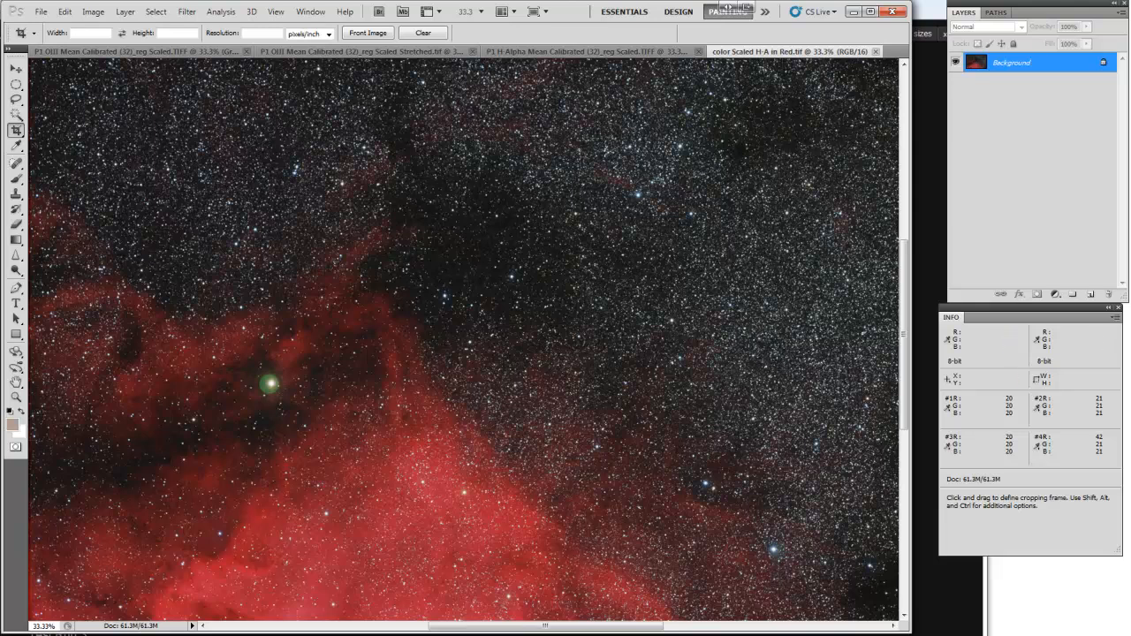
- Examine the filter transmittance and emission-line wavelength charts in color-theory.jpg in Windows Photo Viewer, and return to Photoshop
{"action": "left_click", "coordinate": [853, 12]}
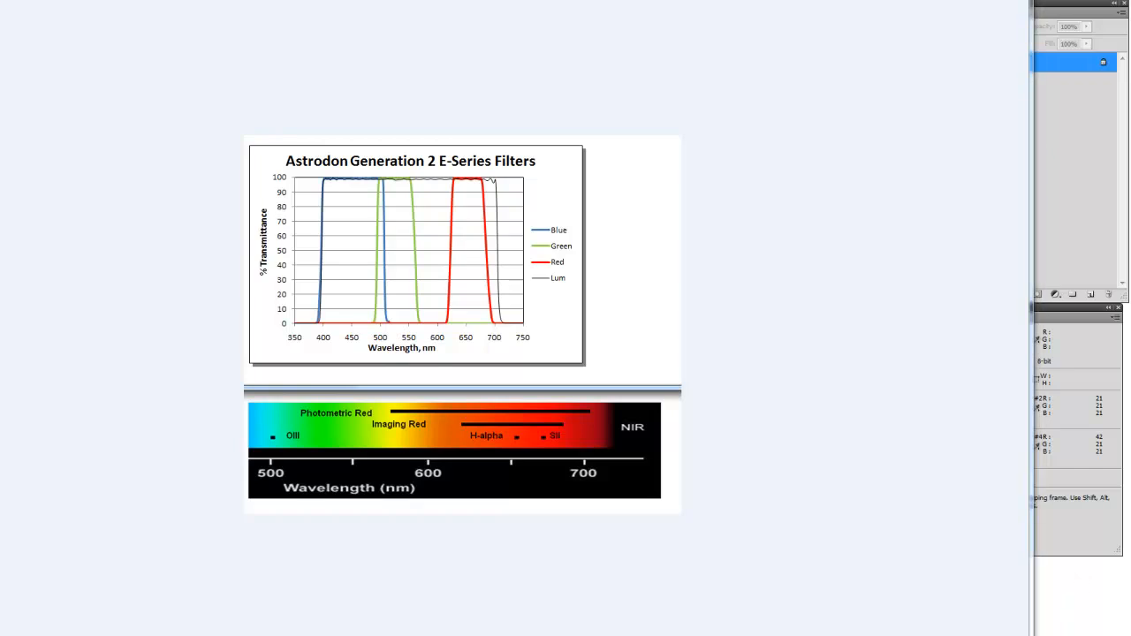
{"action": "left_click_drag", "start_coordinate": [1031, 635], "coordinate": [362, 411]}
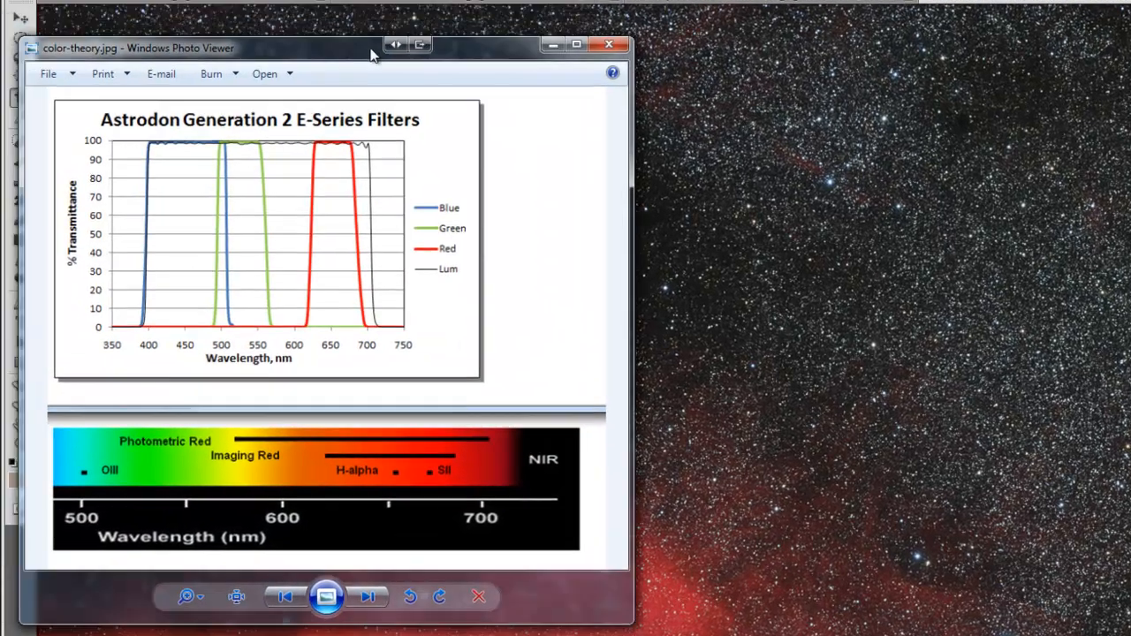
{"action": "left_click_drag", "start_coordinate": [371, 55], "coordinate": [396, 65]}
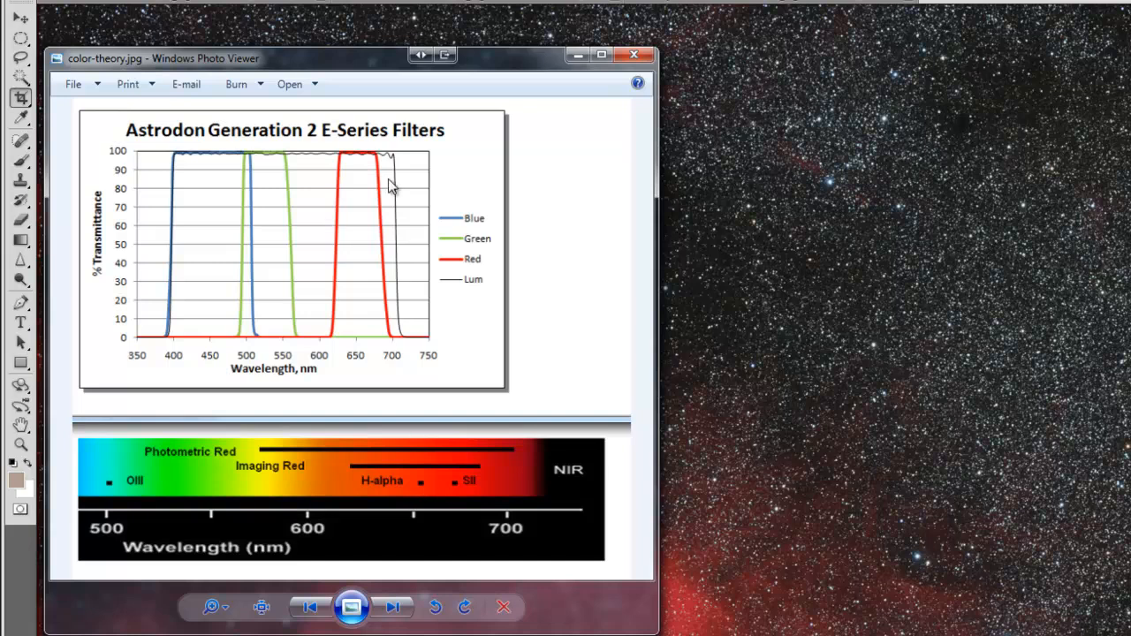
{"action": "left_click_drag", "start_coordinate": [384, 64], "coordinate": [765, 18]}
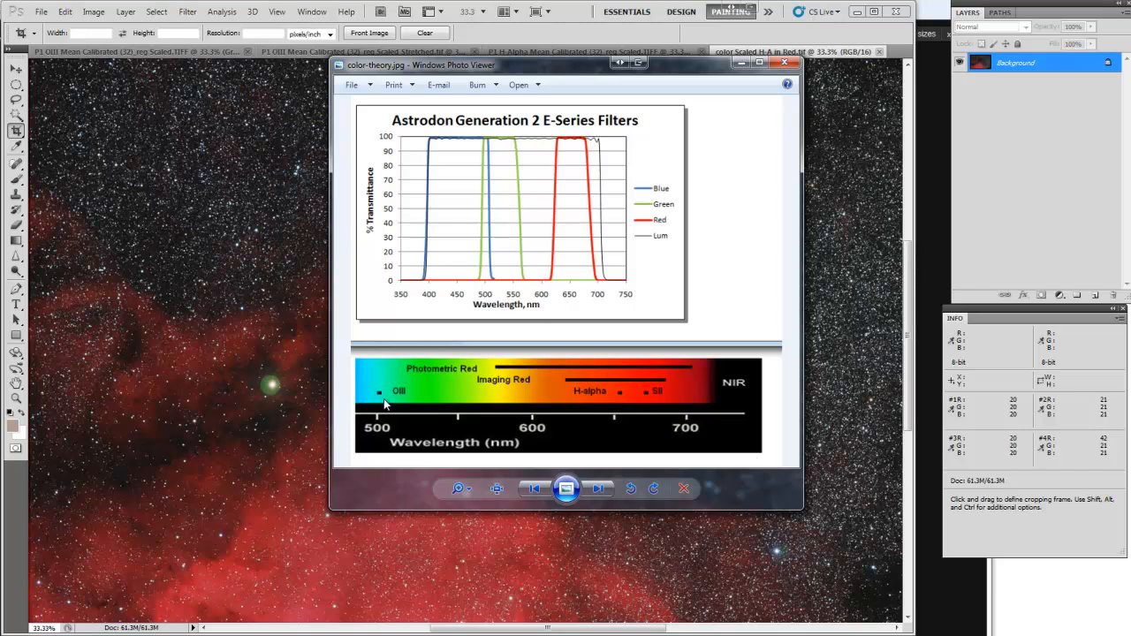
{"action": "left_click", "coordinate": [740, 62]}
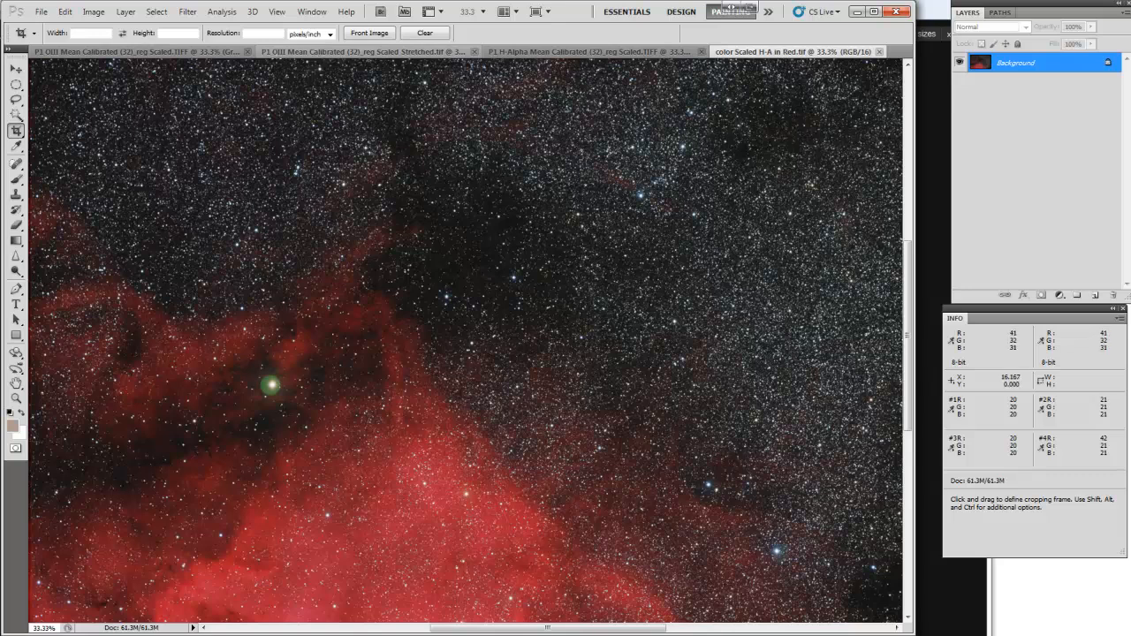
- Compare the unstretched OIII image with the H-alpha-in-red color image, and inspect the noise and nebula detail in the stretched OIII image
{"action": "left_click", "coordinate": [159, 53]}
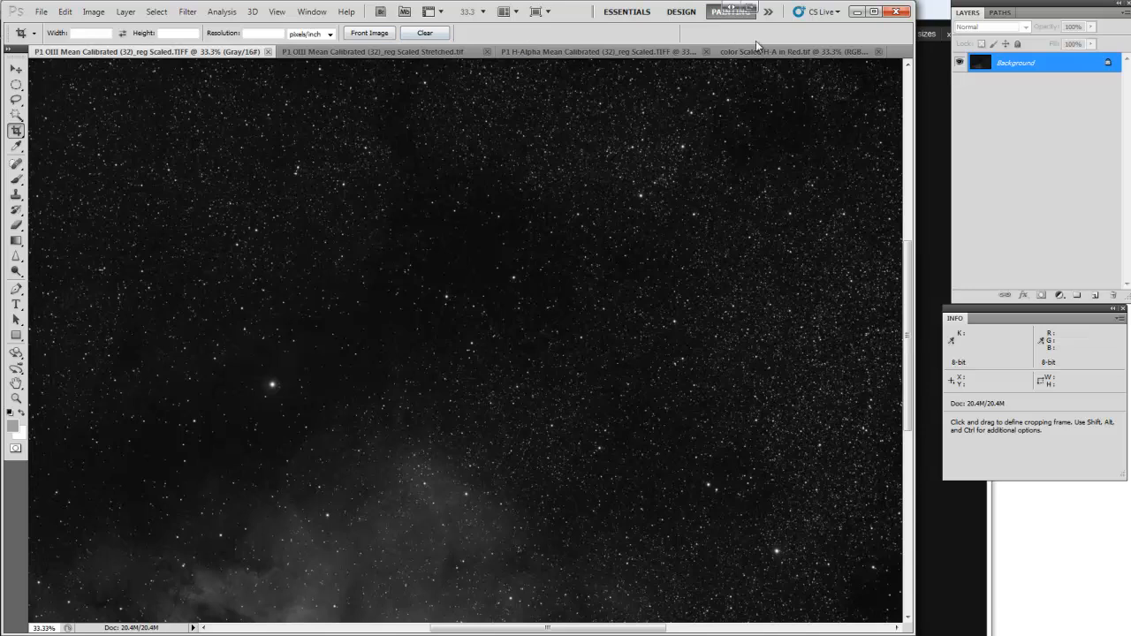
{"action": "left_click", "coordinate": [778, 51]}
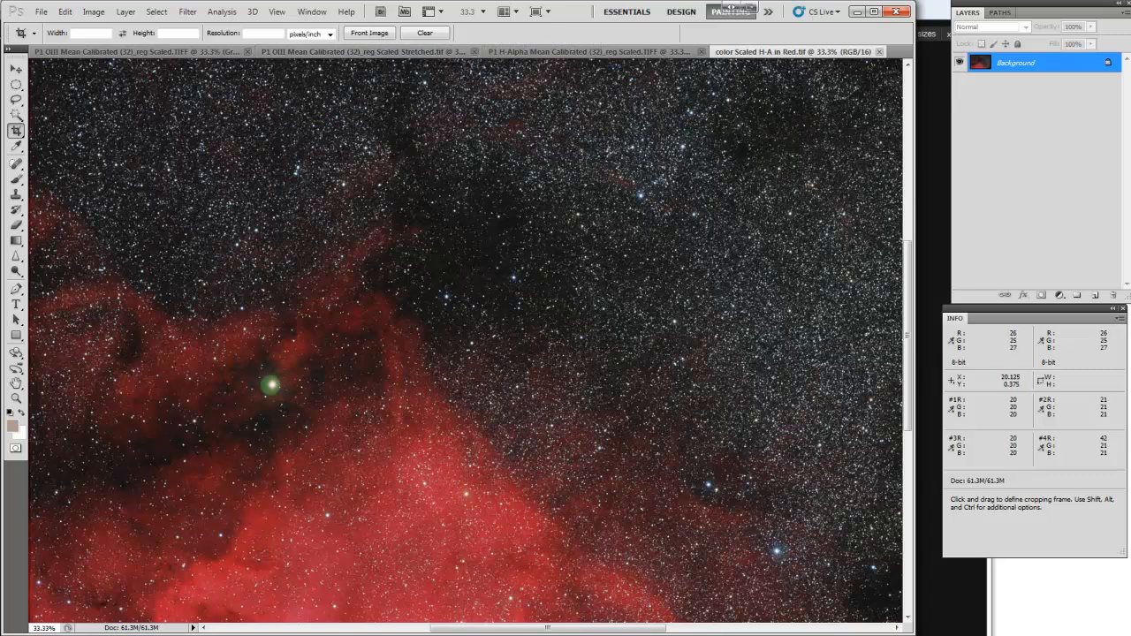
{"action": "left_click", "coordinate": [356, 51]}
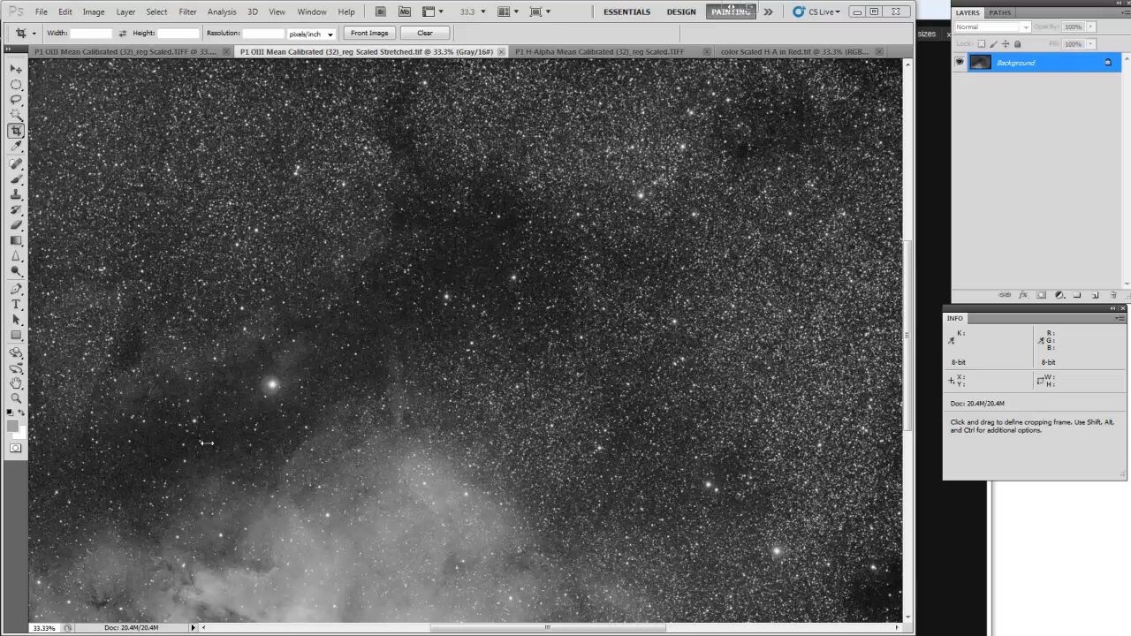
{"action": "scroll", "coordinate": [204, 470], "scroll_direction": "up", "scroll_amount": 10}
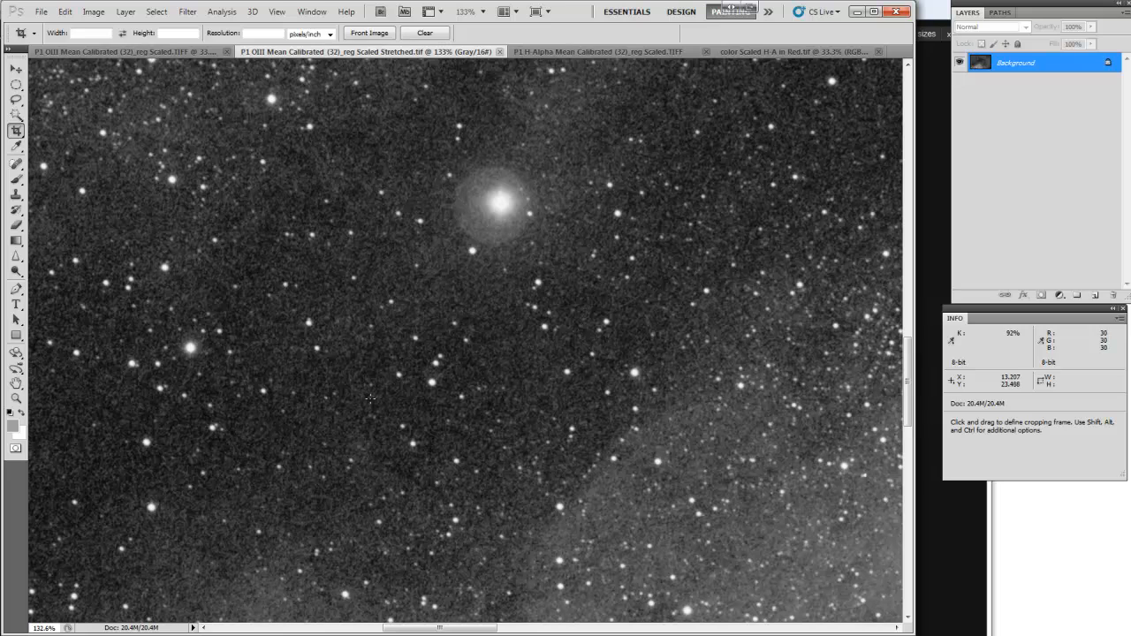
{"action": "scroll", "coordinate": [530, 477], "scroll_direction": "down", "scroll_amount": 5}
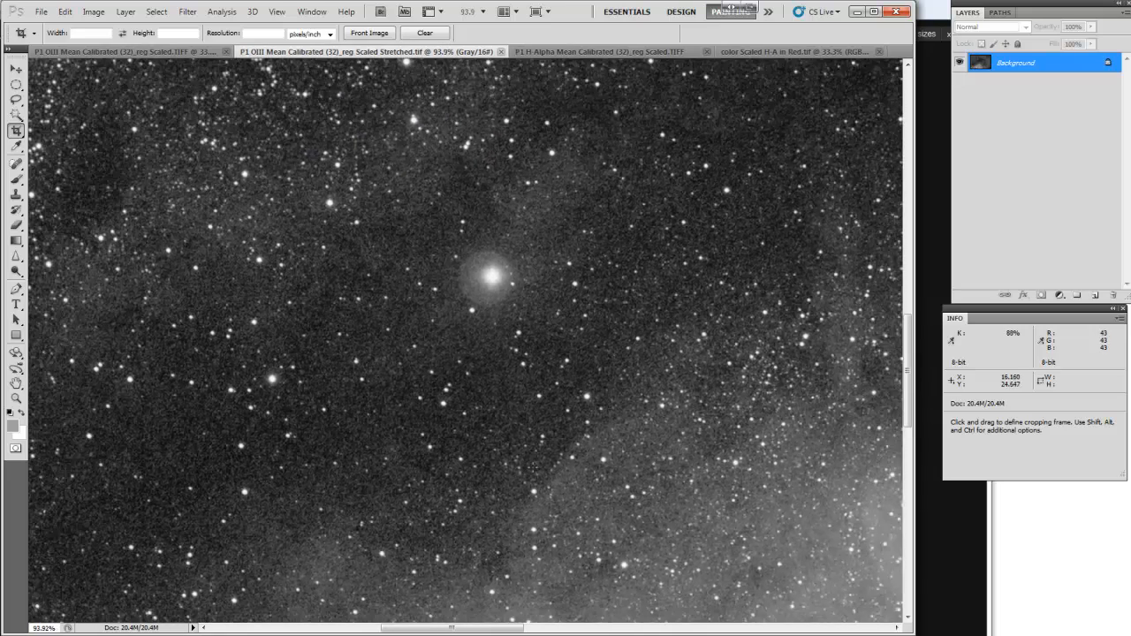
{"action": "scroll", "coordinate": [536, 484], "scroll_direction": "down", "scroll_amount": 4}
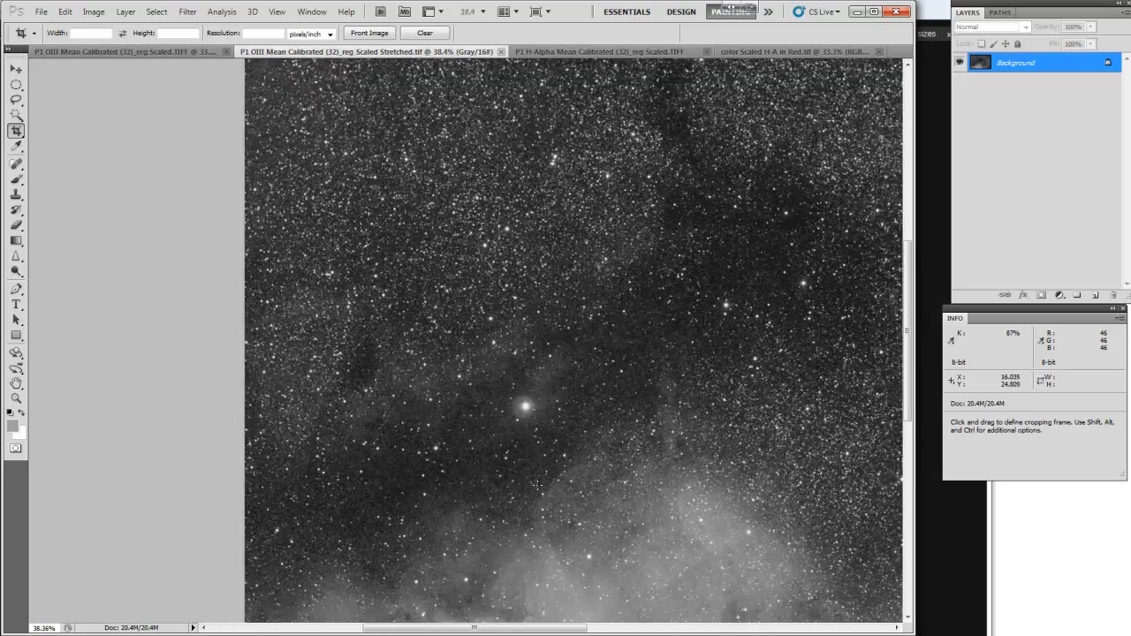
{"action": "scroll", "coordinate": [536, 483], "scroll_direction": "down", "scroll_amount": 2}
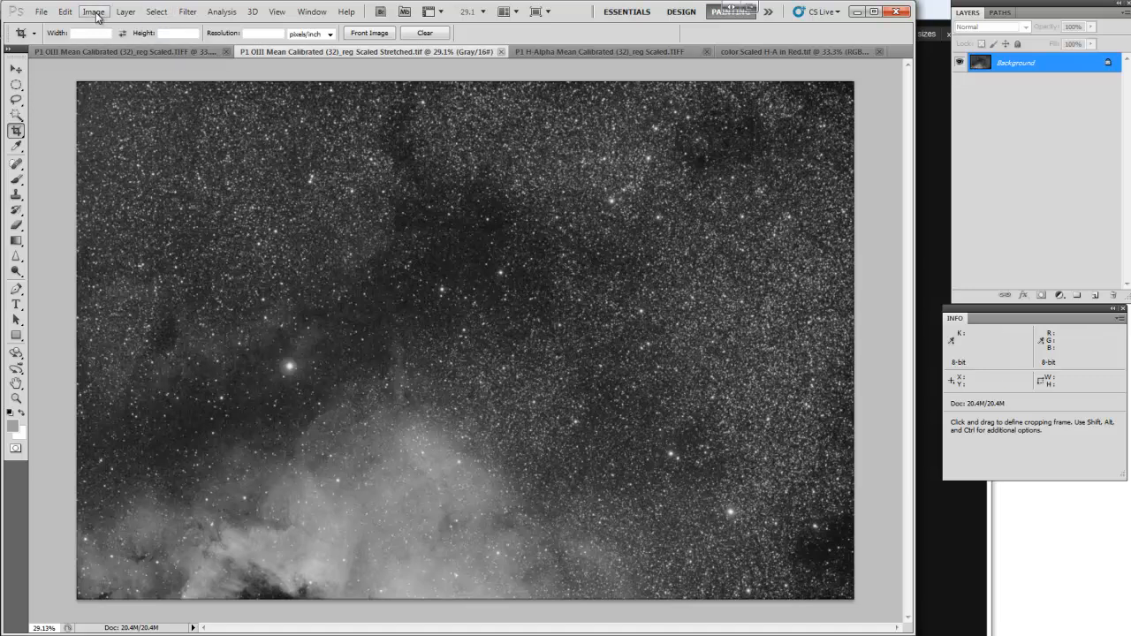
- Reduce the noise in the stretched OIII image with the PictureCode Noise Ninja filter, using its automatic profile
{"action": "left_click", "coordinate": [187, 14]}
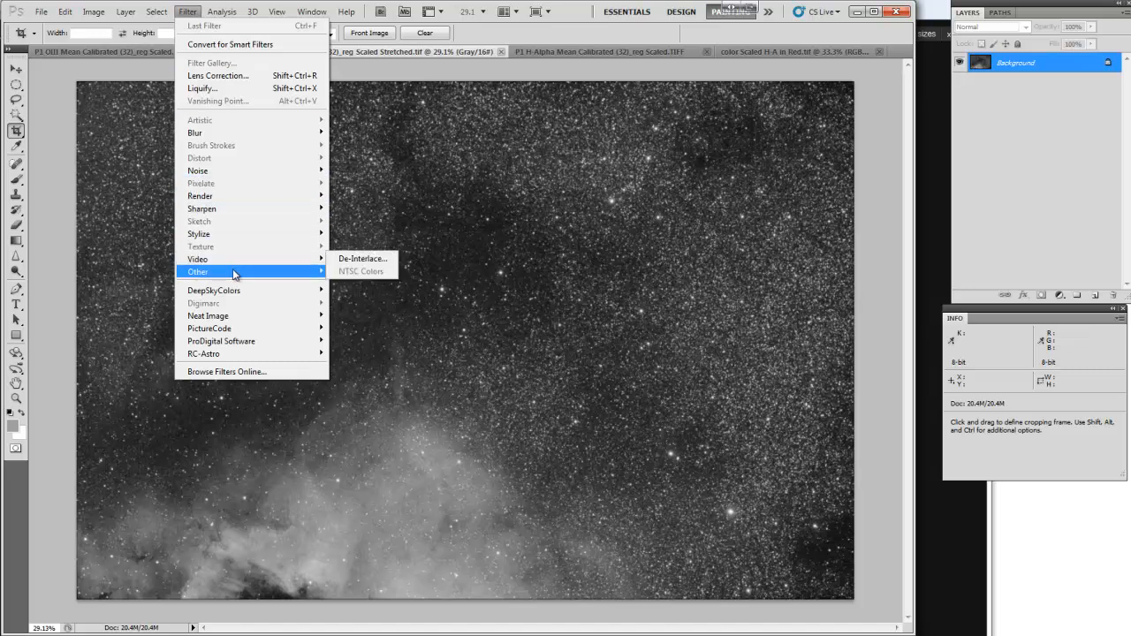
{"action": "mouse_move", "coordinate": [235, 276]}
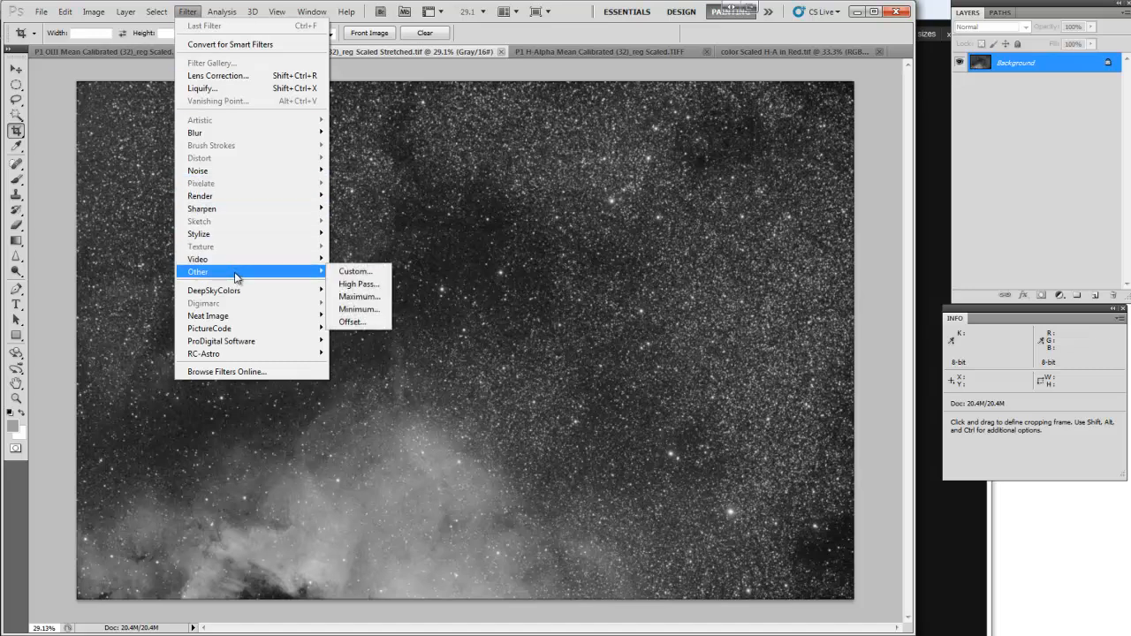
{"action": "mouse_move", "coordinate": [246, 328]}
{"action": "left_click", "coordinate": [360, 329]}
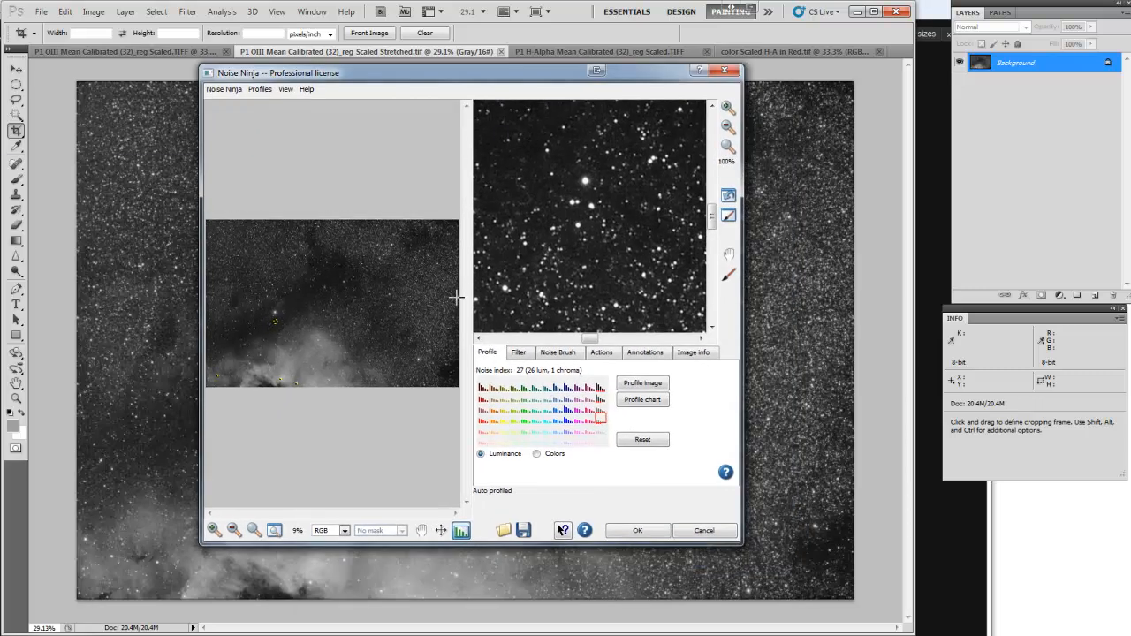
{"action": "left_click_drag", "start_coordinate": [544, 300], "coordinate": [565, 194]}
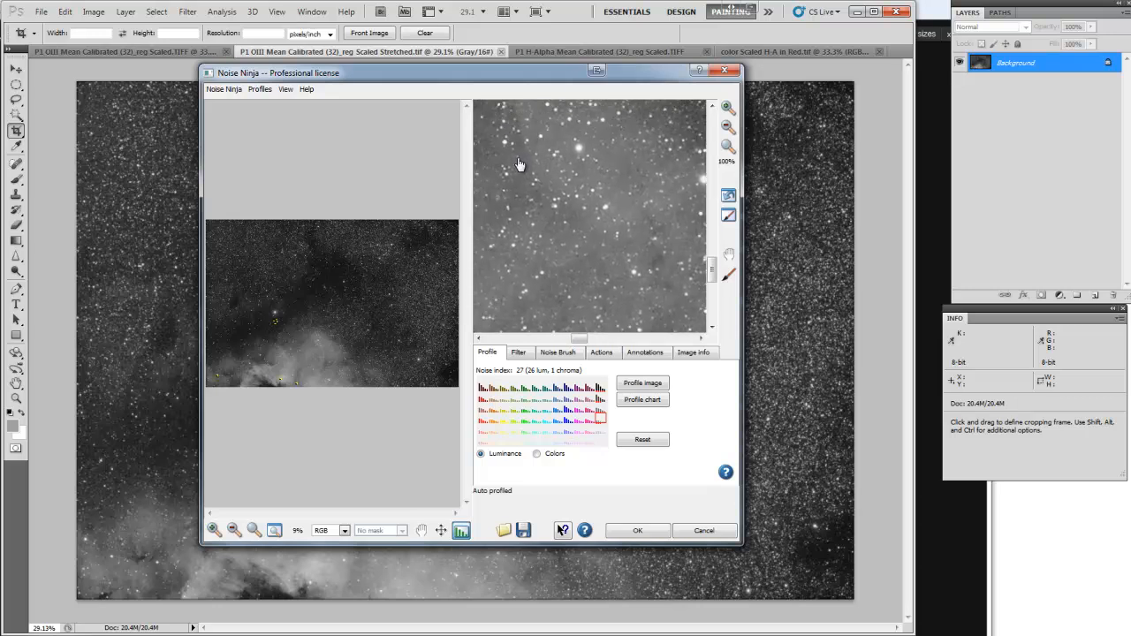
{"action": "left_click", "coordinate": [728, 107]}
{"action": "left_click", "coordinate": [730, 107]}
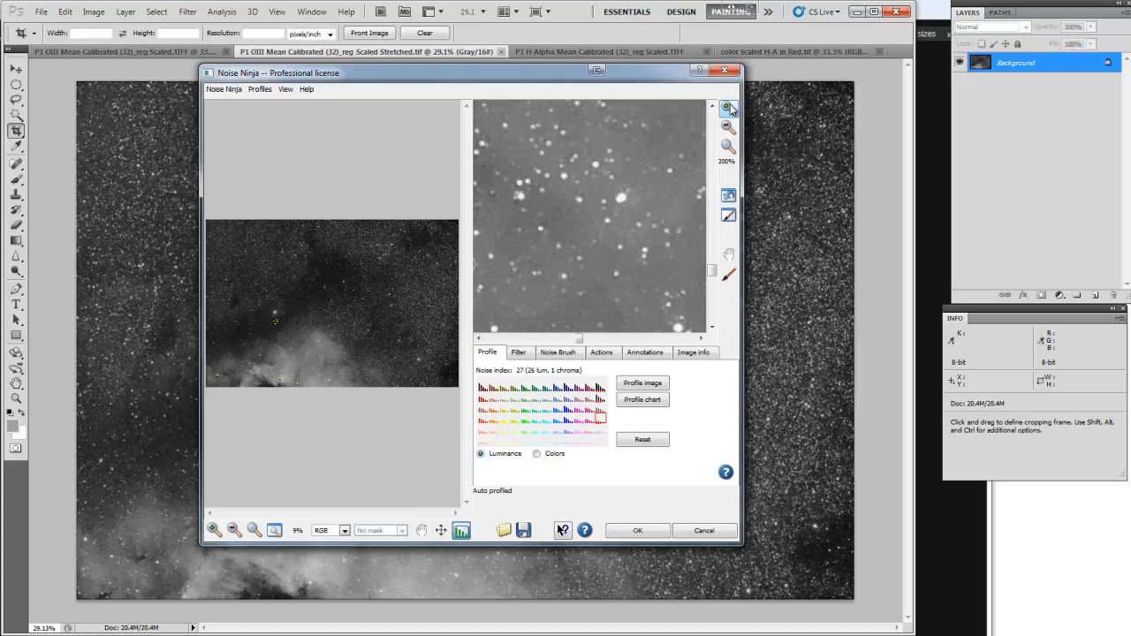
{"action": "left_click", "coordinate": [729, 196]}
{"action": "left_click", "coordinate": [635, 530]}
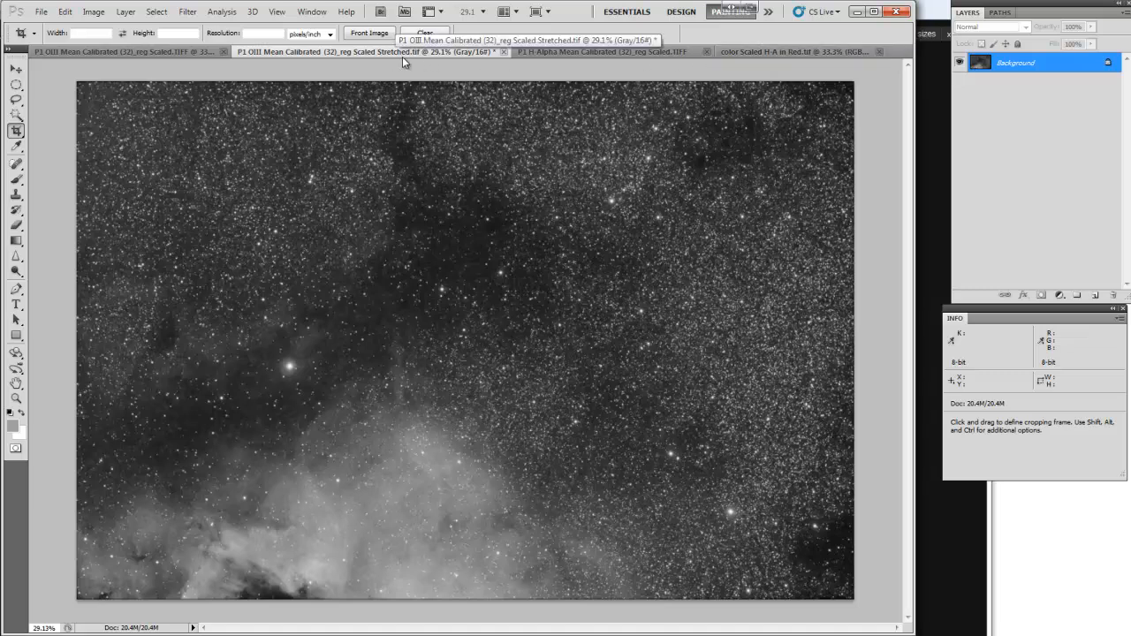
- Copy the entire Green channel of the H-alpha-in-red color image and paste it into the stretched OIII image as a new layer
{"action": "left_click", "coordinate": [795, 51]}
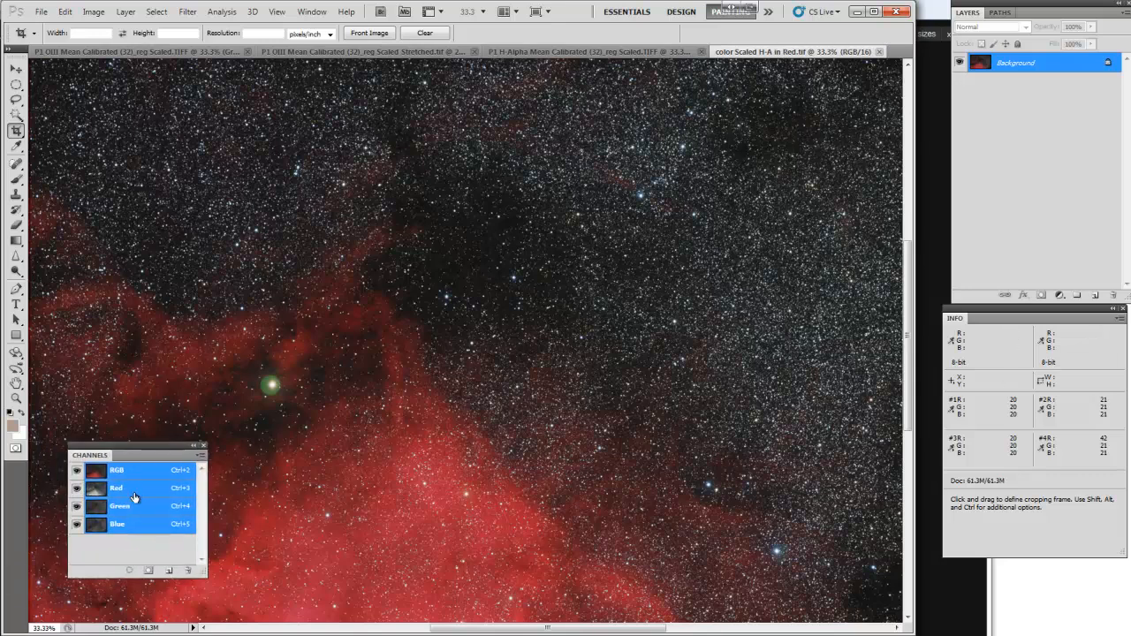
{"action": "left_click", "coordinate": [135, 510]}
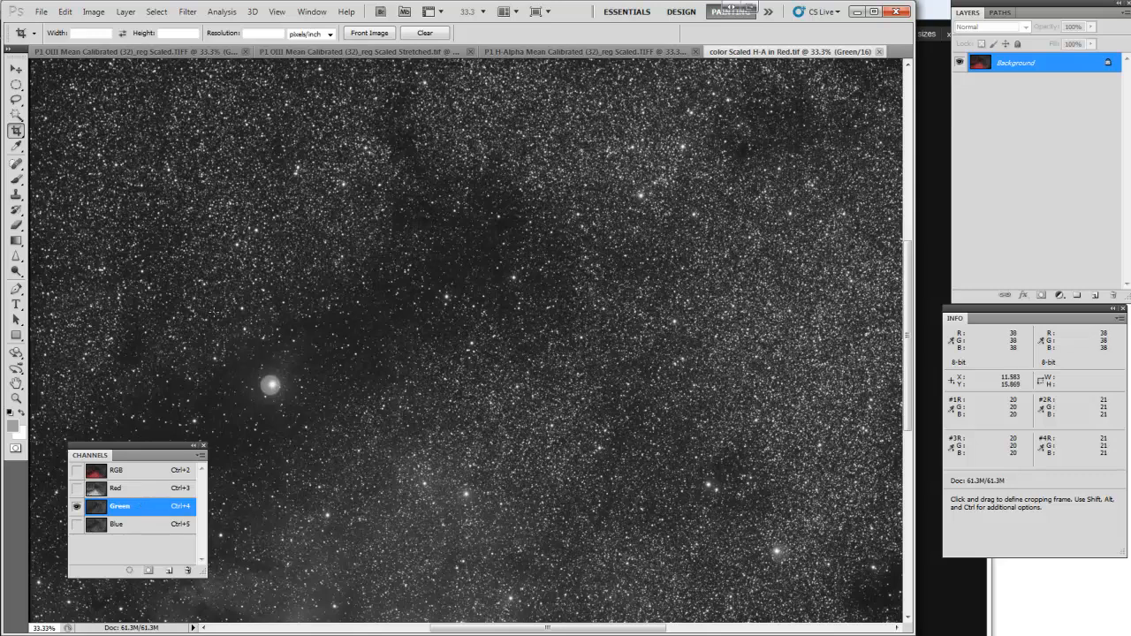
{"action": "key", "text": "ctrl+a"}
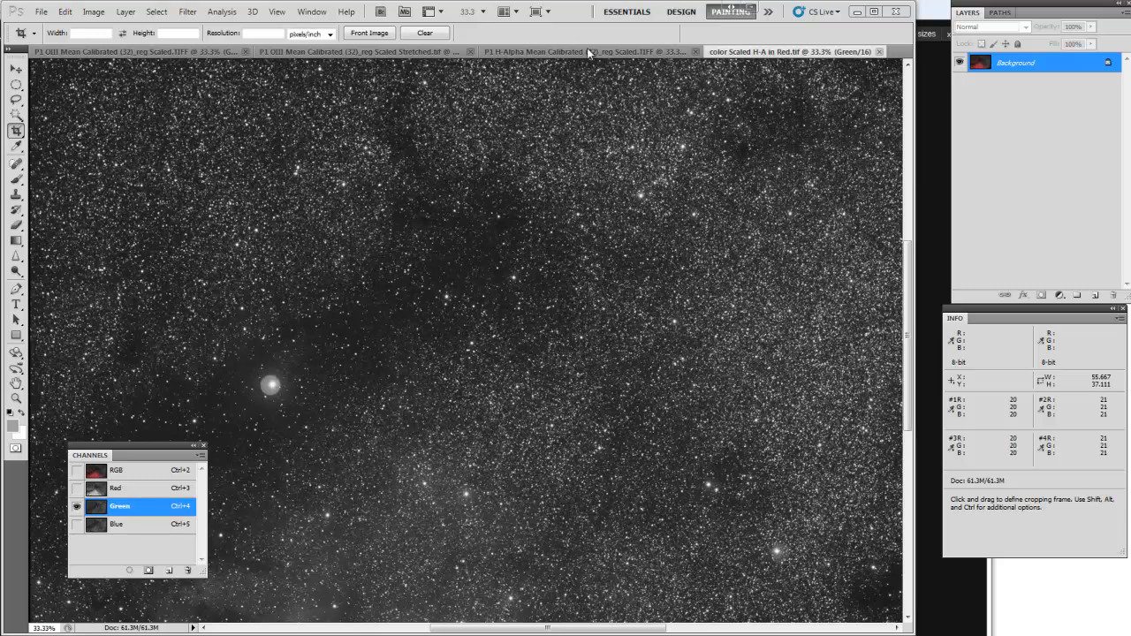
{"action": "left_click", "coordinate": [397, 52]}
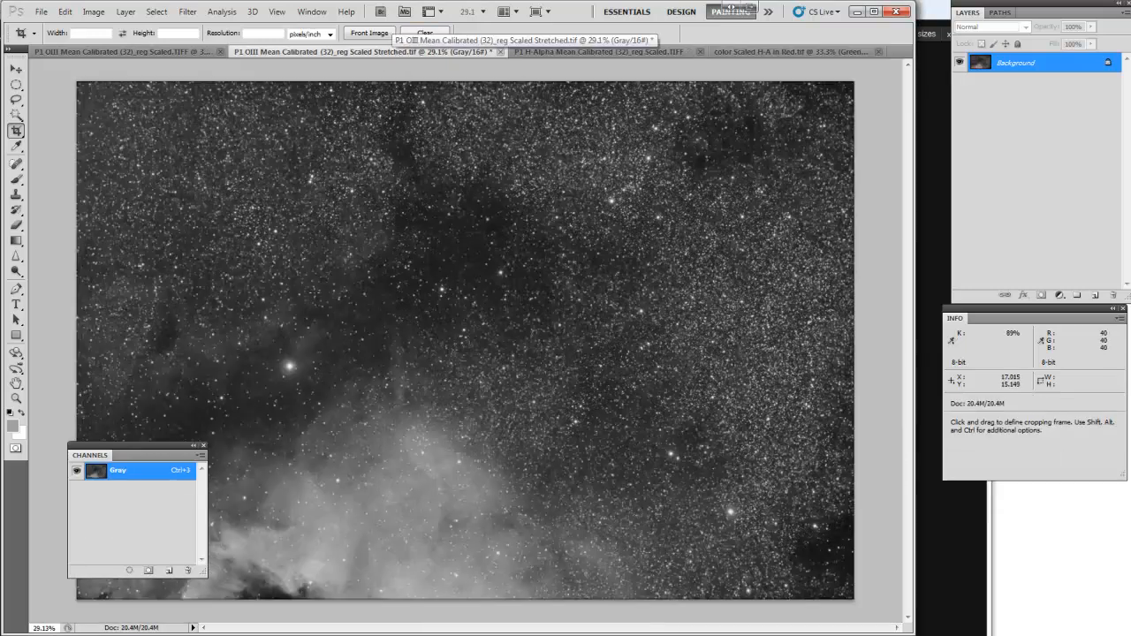
{"action": "key", "text": "ctrl+v"}
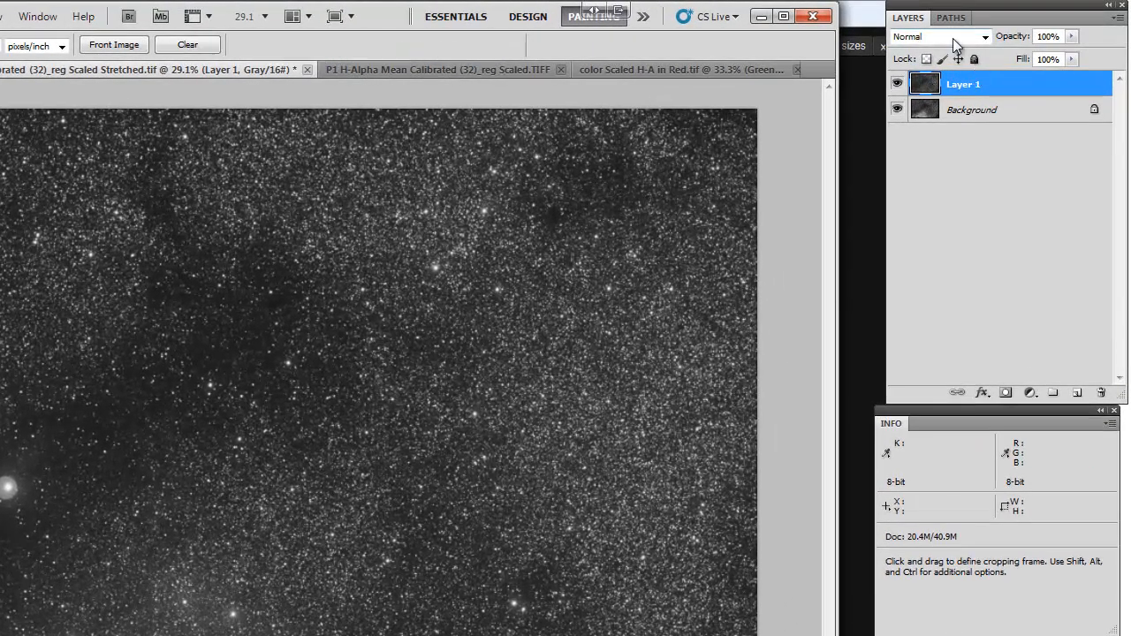
- Set the pasted green layer's blend mode to Lighten and merge the visible layers of the stretched OIII image
{"action": "left_click", "coordinate": [961, 35]}
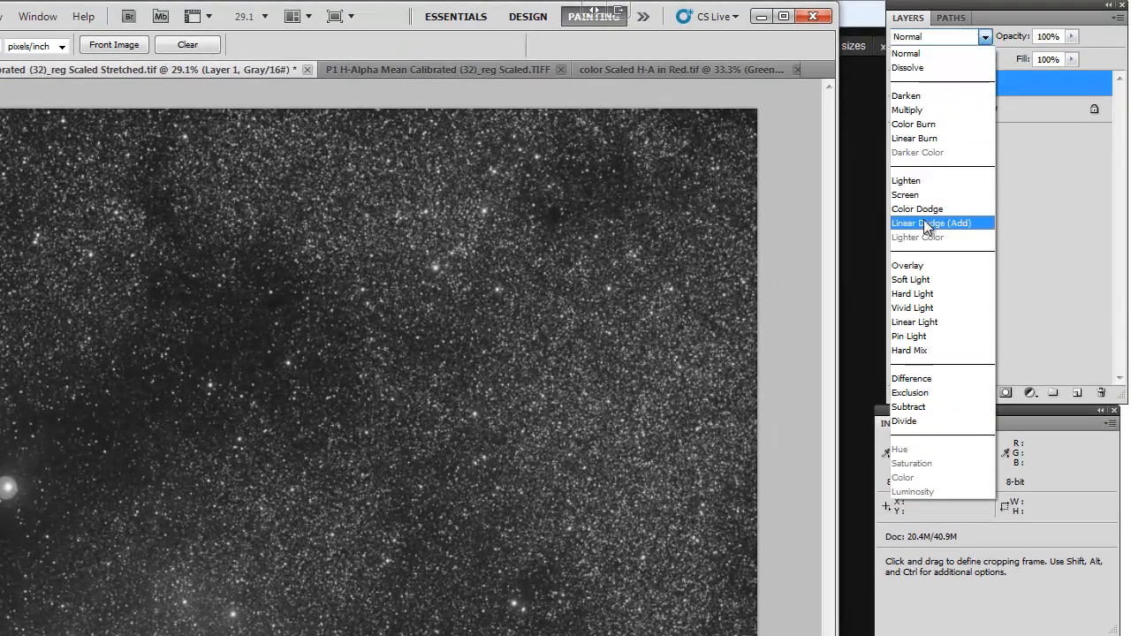
{"action": "left_click", "coordinate": [925, 182]}
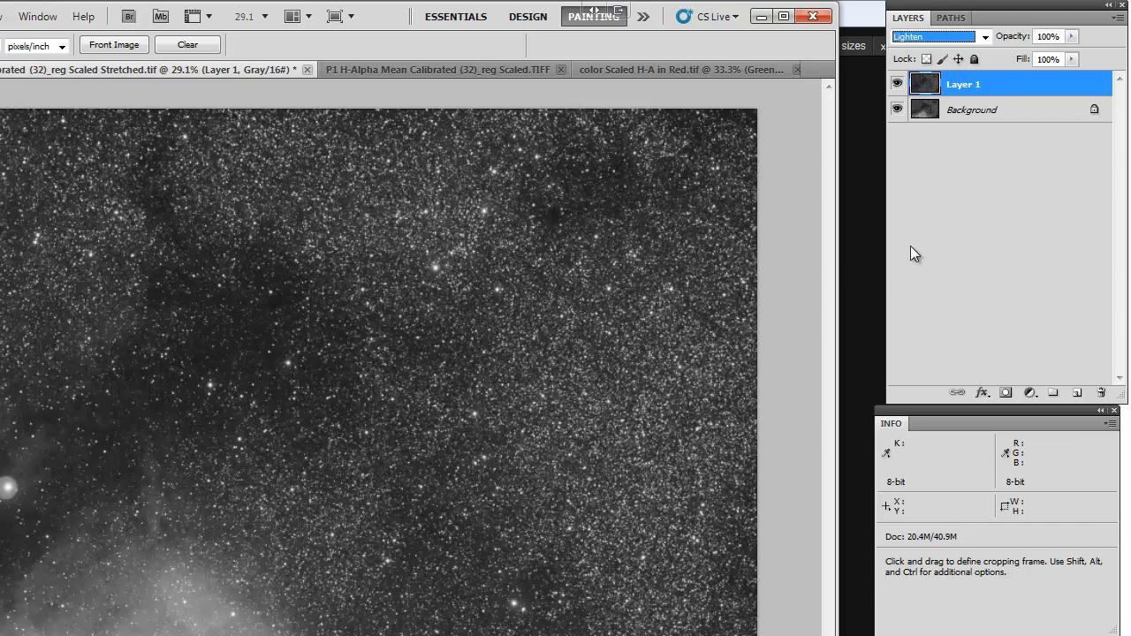
{"action": "left_click", "coordinate": [988, 114], "text": "shift"}
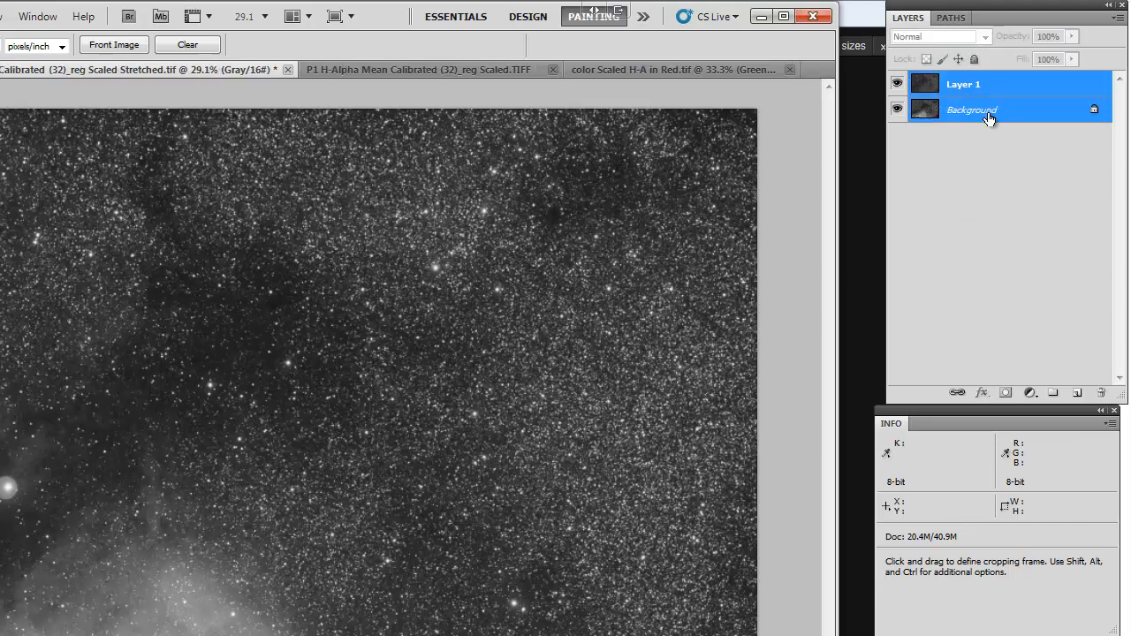
{"action": "right_click", "coordinate": [989, 114]}
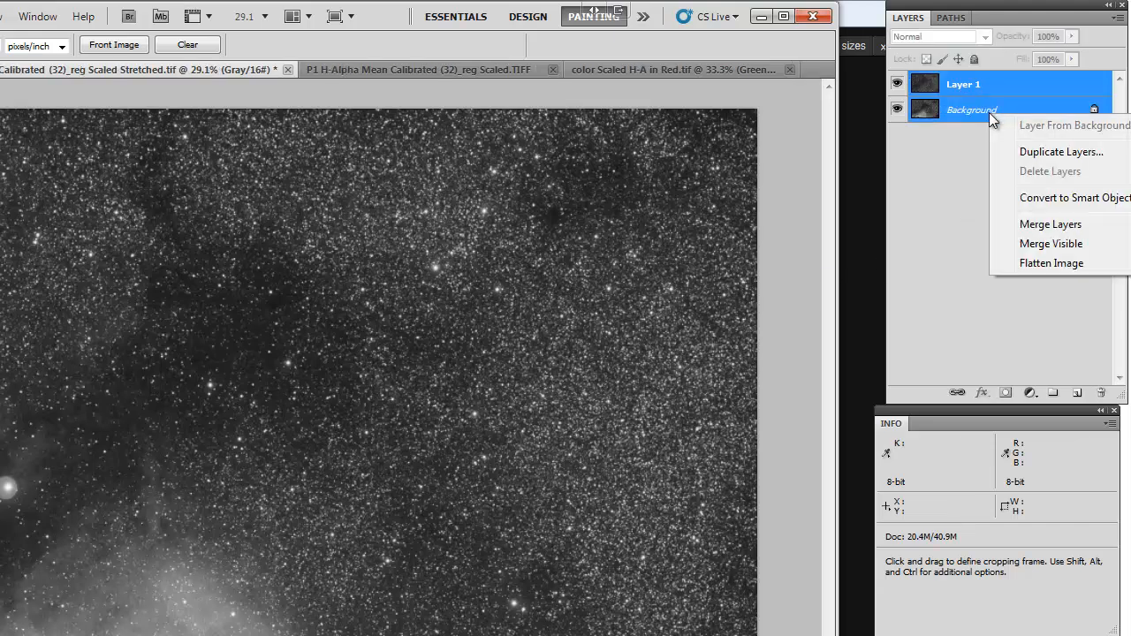
{"action": "left_click", "coordinate": [1042, 245]}
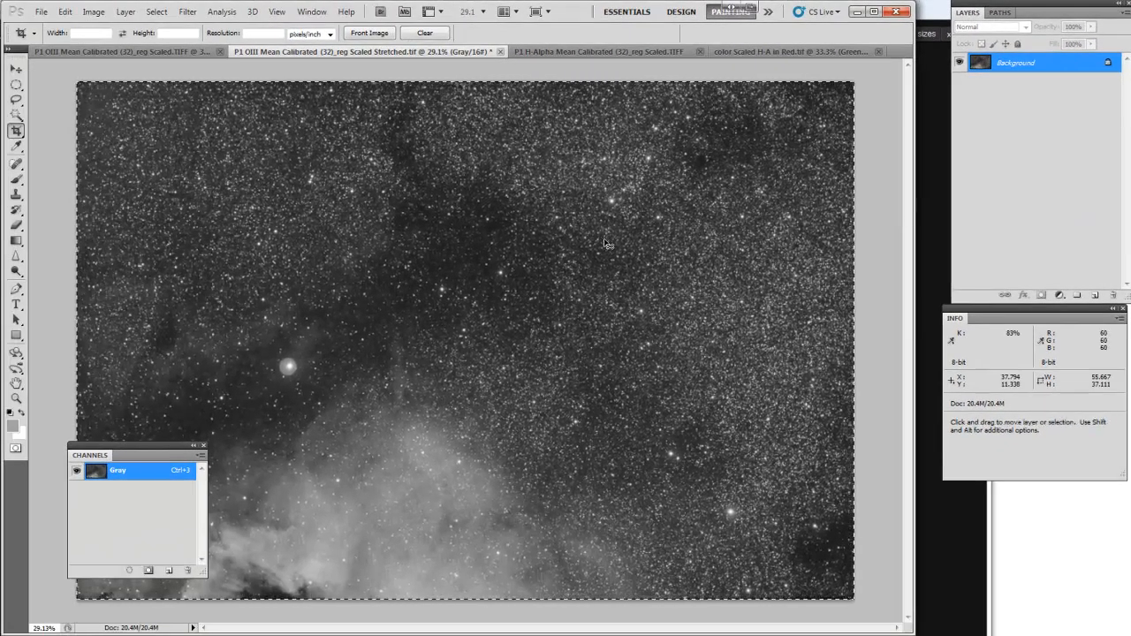
- Copy the whole merged OIII image, paste it into the Green channel of the color image, and display all RGB channels together
{"action": "key", "text": "ctrl+d"}
{"action": "key", "text": "ctrl+a"}
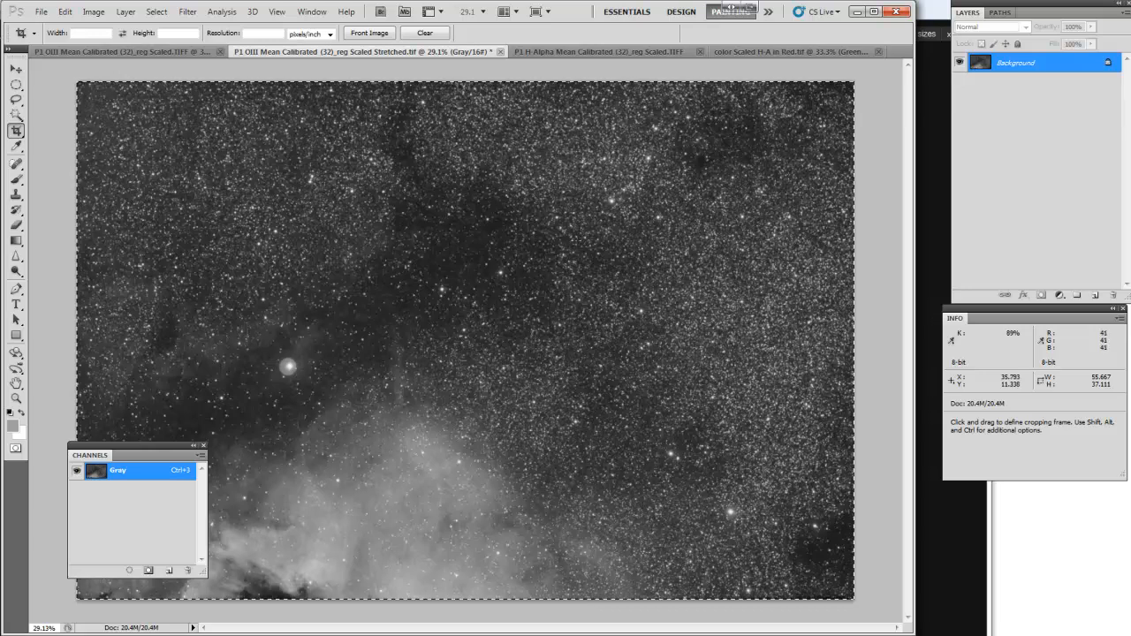
{"action": "left_click", "coordinate": [790, 51]}
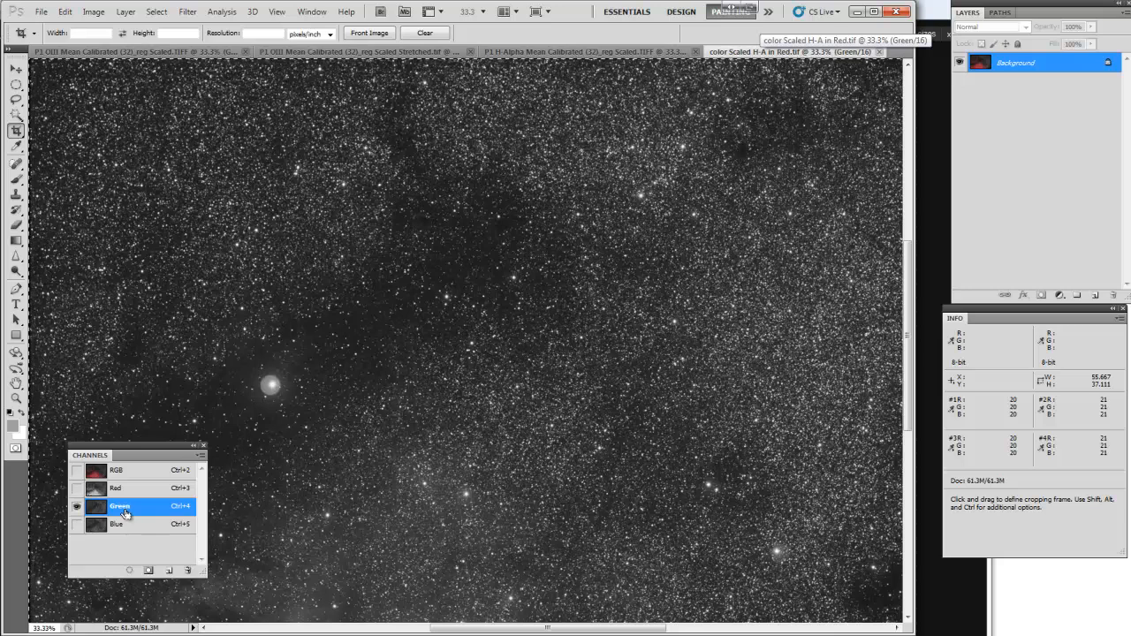
{"action": "key", "text": "ctrl+v"}
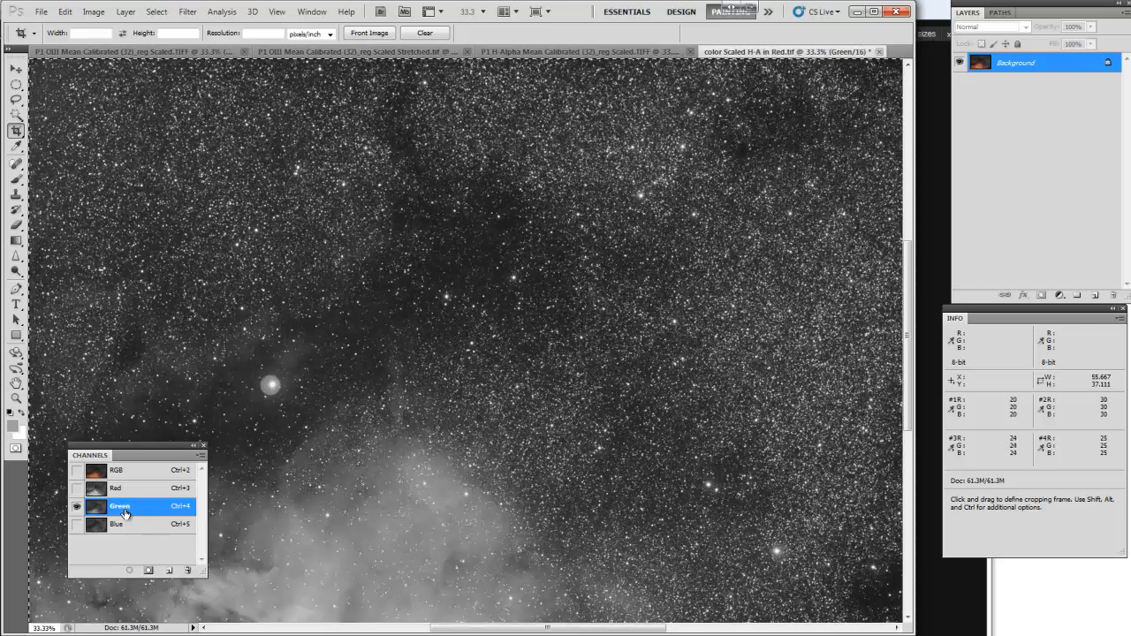
{"action": "left_click", "coordinate": [77, 473]}
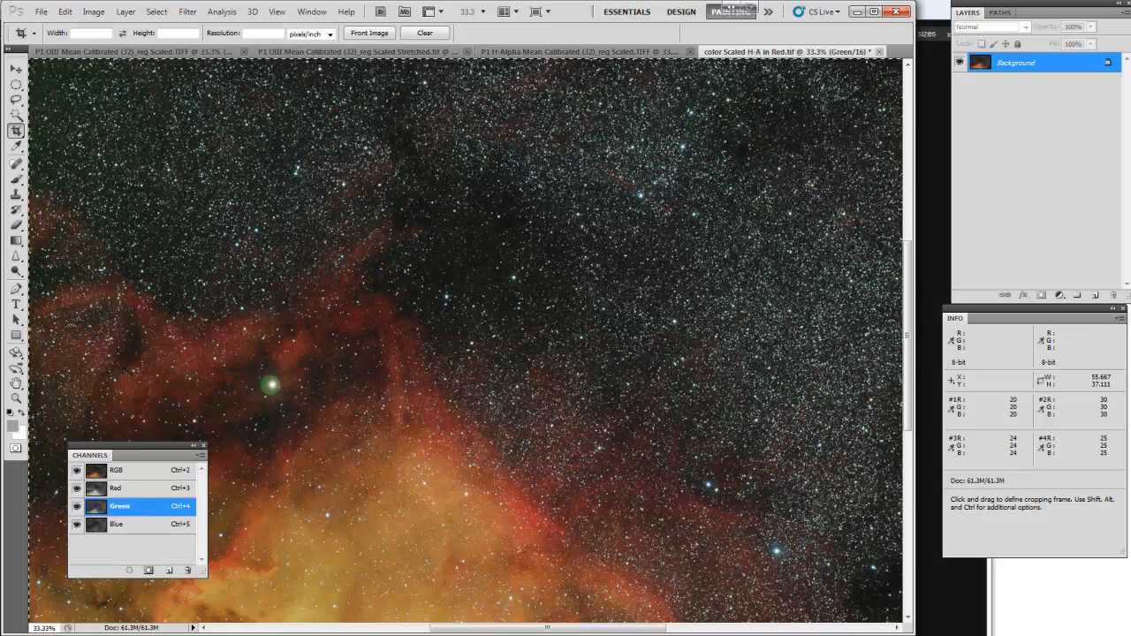
- Consult the color-theory.jpg filter transmittance chart and show only the Blue channel of the color image
{"action": "left_click", "coordinate": [357, 635]}
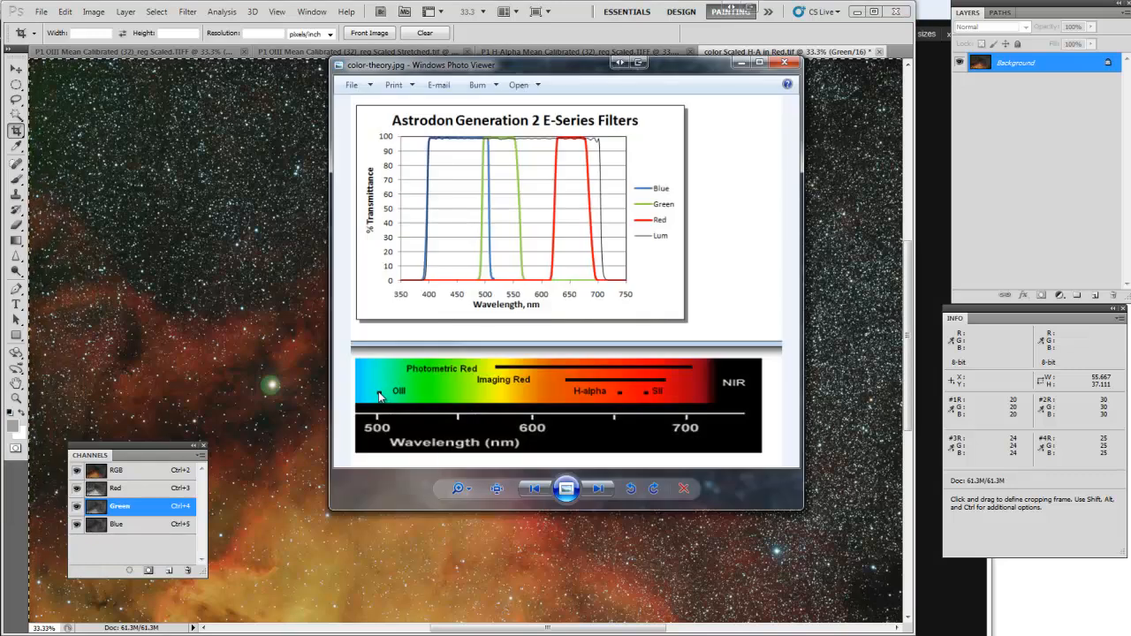
{"action": "left_click", "coordinate": [738, 64]}
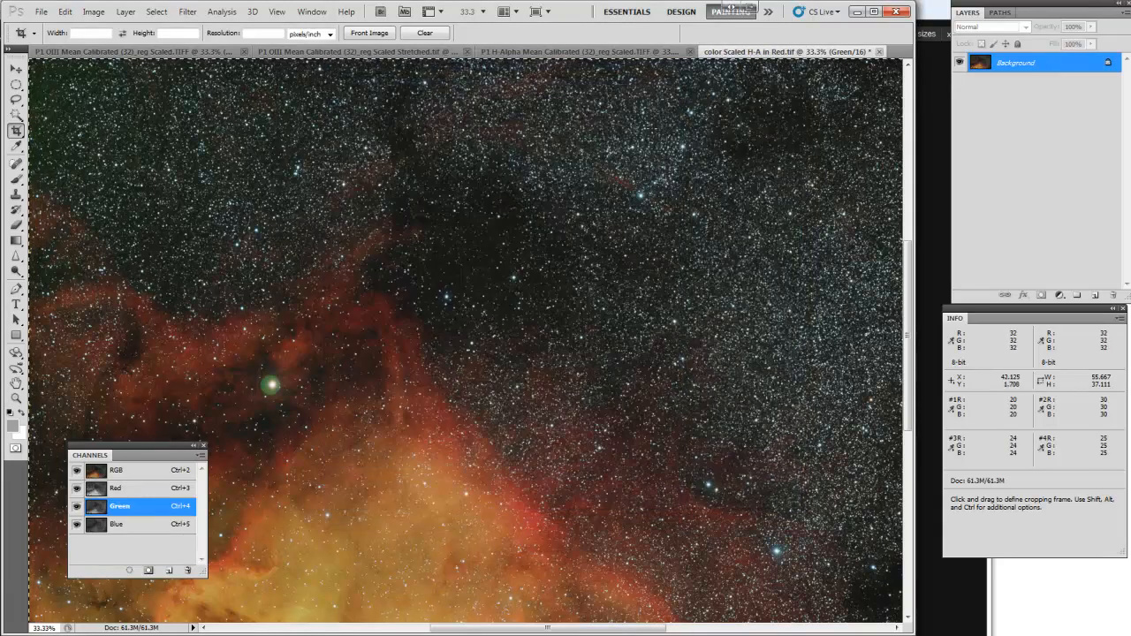
{"action": "left_click", "coordinate": [118, 525]}
{"action": "left_click", "coordinate": [77, 506]}
{"action": "left_click", "coordinate": [78, 490]}
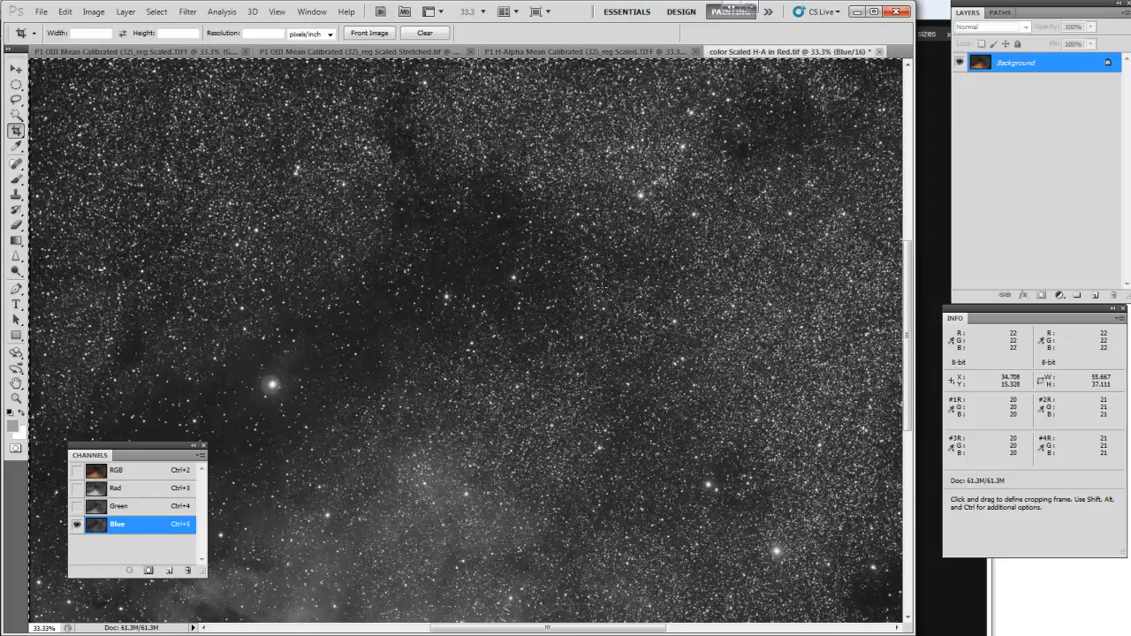
- Revert the stretched OIII image to its Noise Ninja history state, before the green layer was pasted
{"action": "left_click", "coordinate": [358, 52]}
{"action": "left_click_drag", "start_coordinate": [0, 265], "coordinate": [336, 142]}
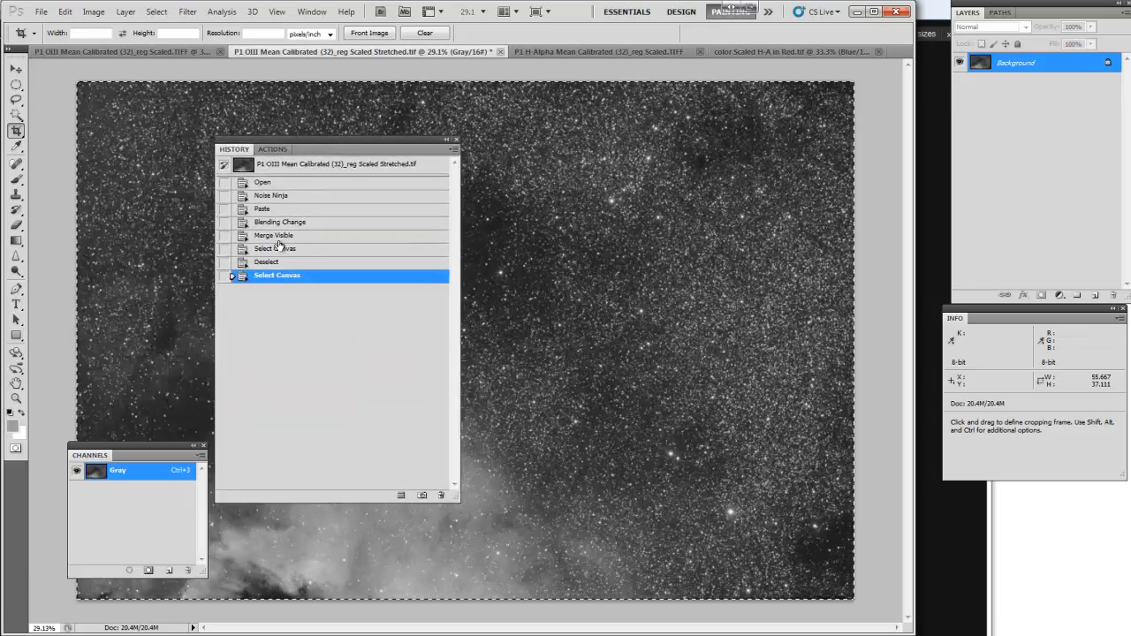
{"action": "left_click", "coordinate": [269, 196]}
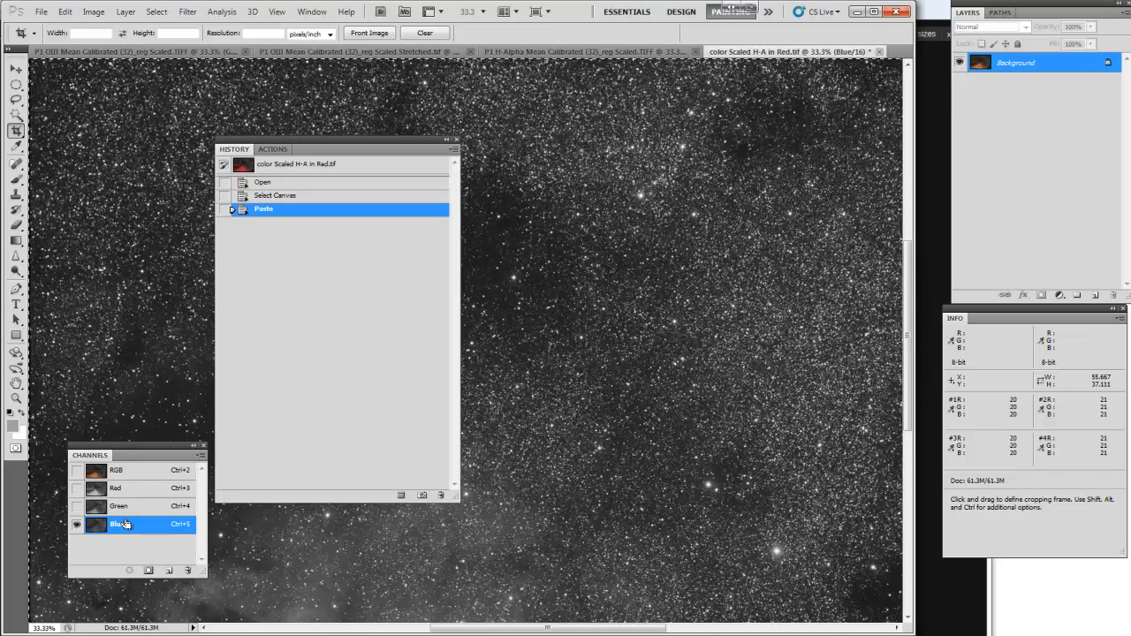
- Copy the entire Blue channel of the color image and paste it into the stretched OIII image as a new layer
{"action": "key", "text": "ctrl+a"}
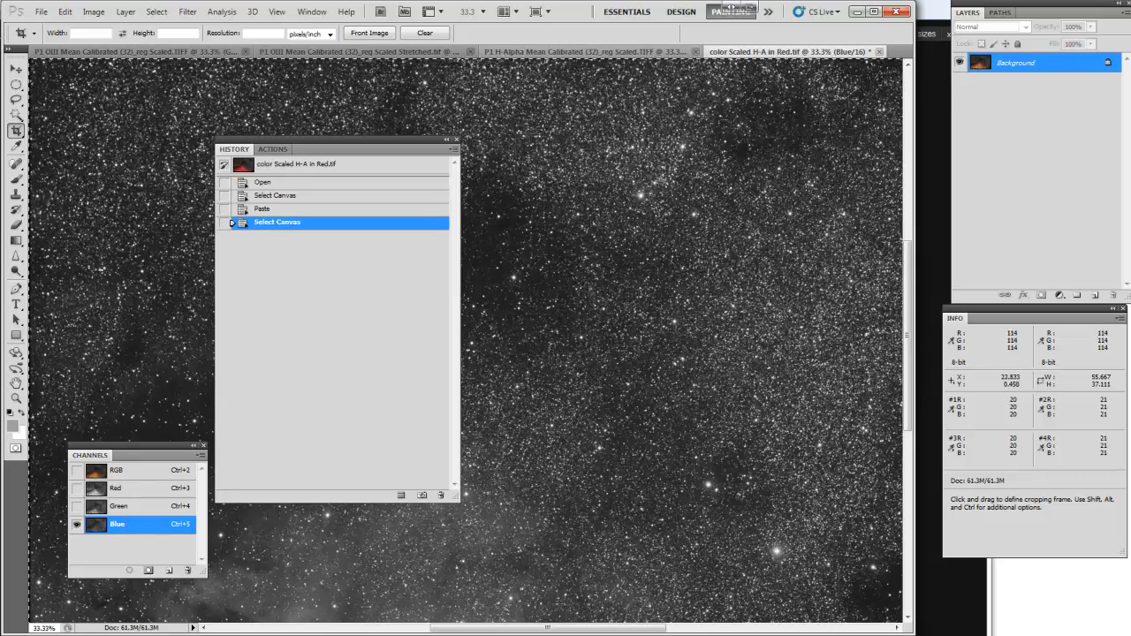
{"action": "left_click", "coordinate": [358, 51]}
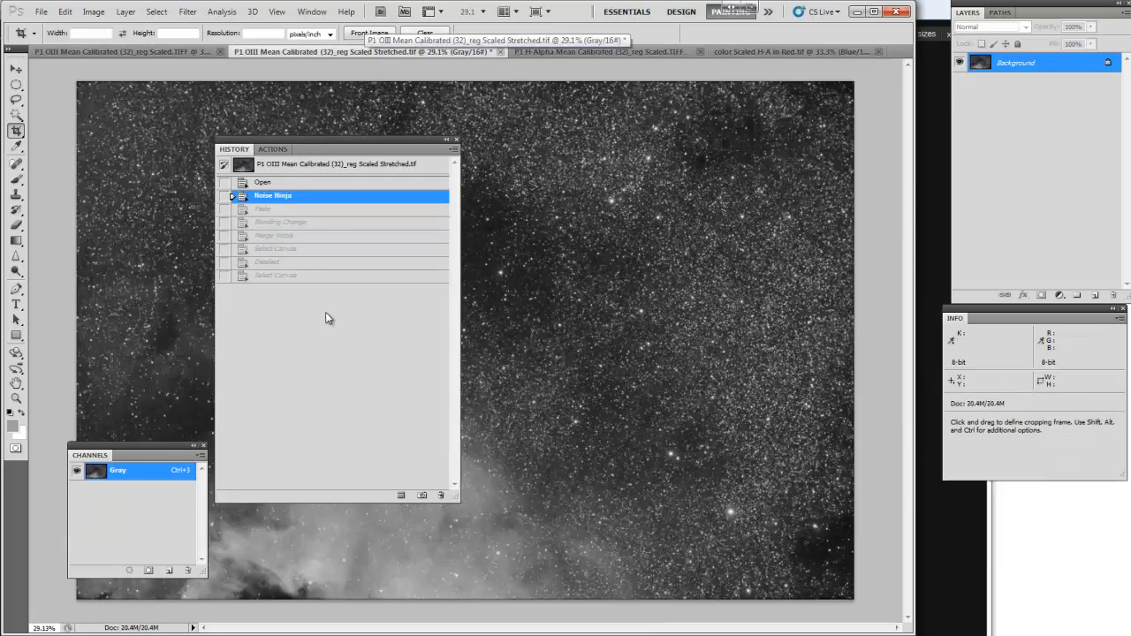
{"action": "left_click_drag", "start_coordinate": [350, 140], "coordinate": [2, 220]}
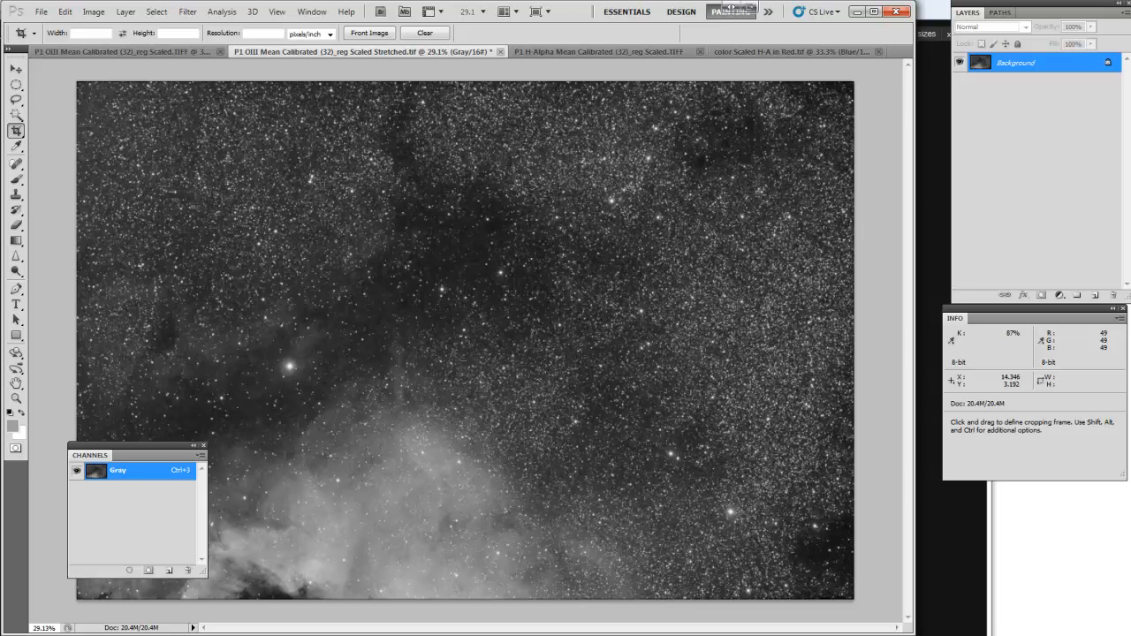
{"action": "key", "text": "ctrl"}
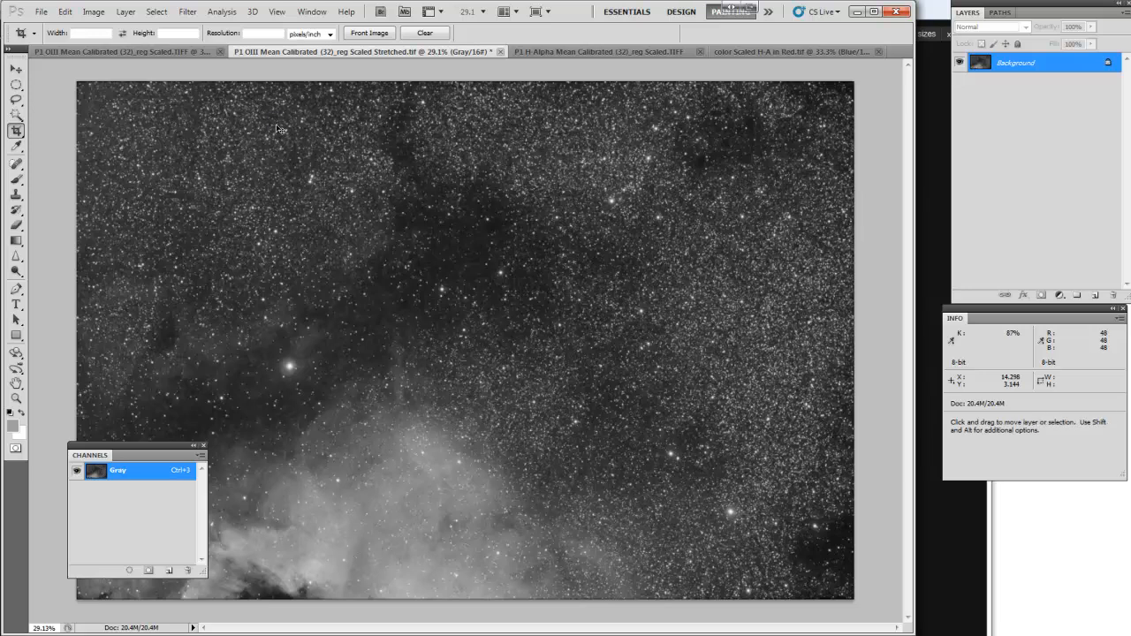
{"action": "key", "text": "ctrl+v"}
- Set the pasted blue layer's blend mode to Lighten and compare both layers by toggling their visibility
{"action": "left_click", "coordinate": [994, 28]}
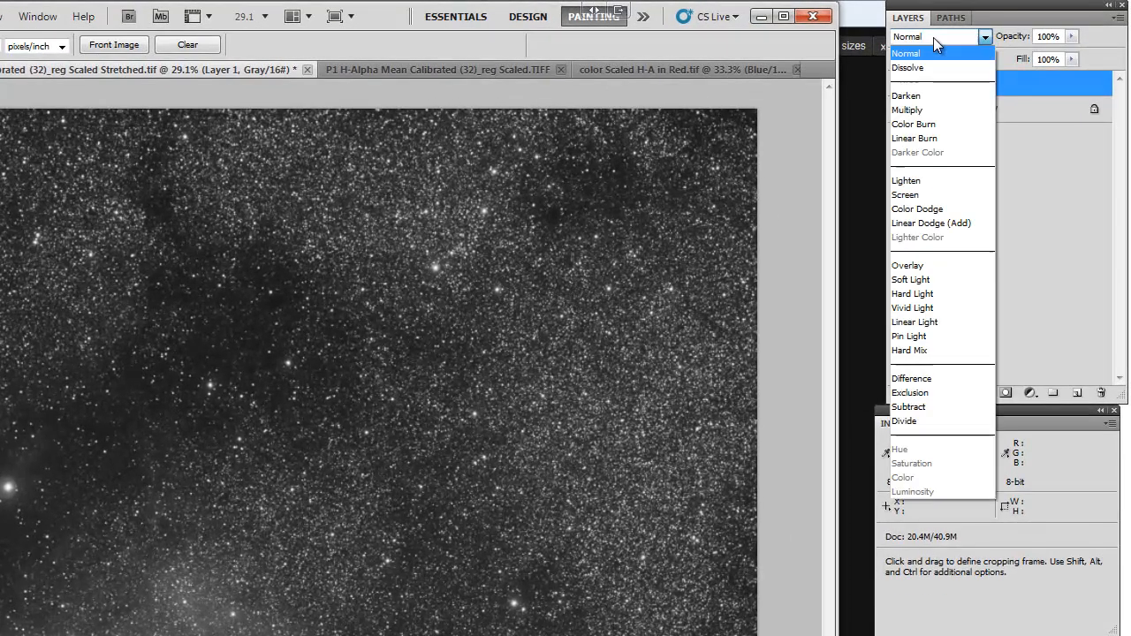
{"action": "left_click", "coordinate": [938, 179]}
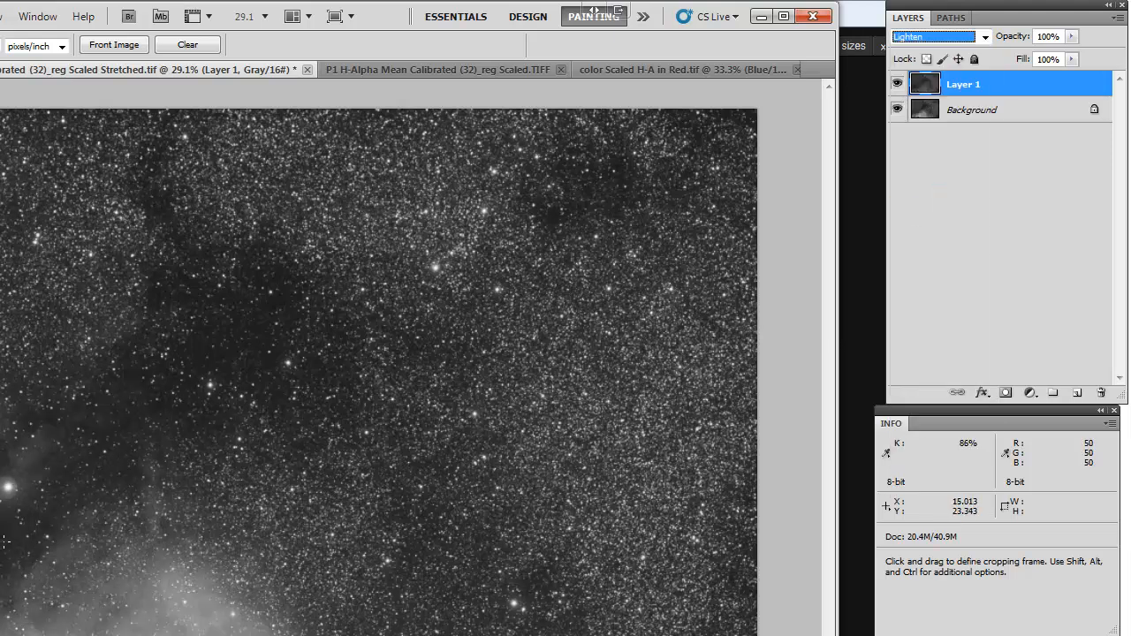
{"action": "left_click", "coordinate": [897, 84]}
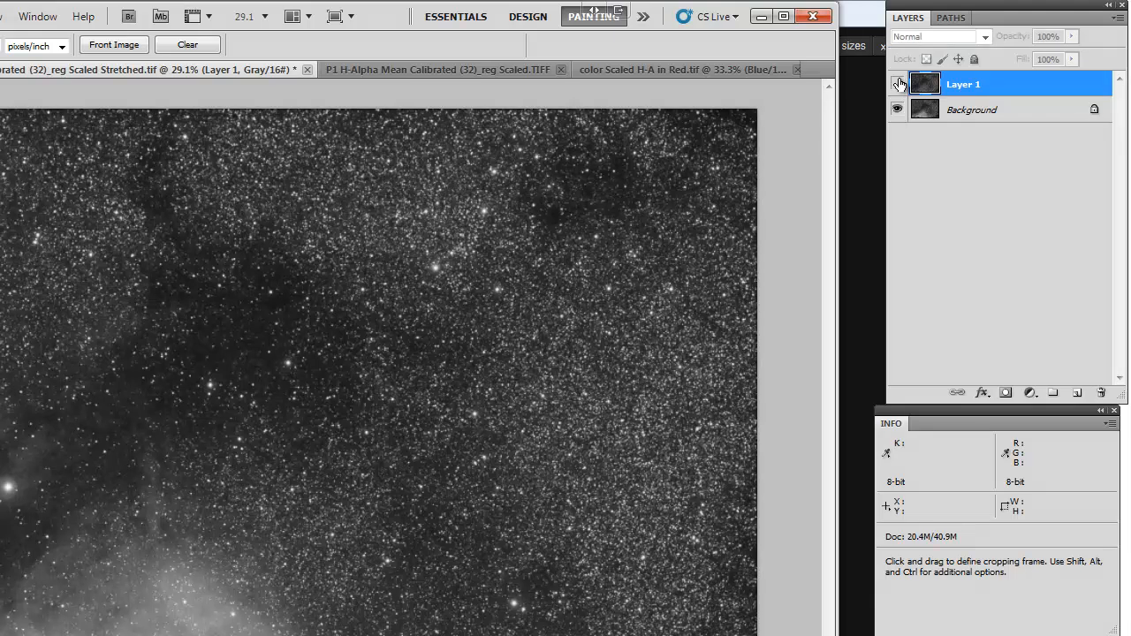
{"action": "left_click", "coordinate": [898, 84]}
{"action": "left_click", "coordinate": [908, 111]}
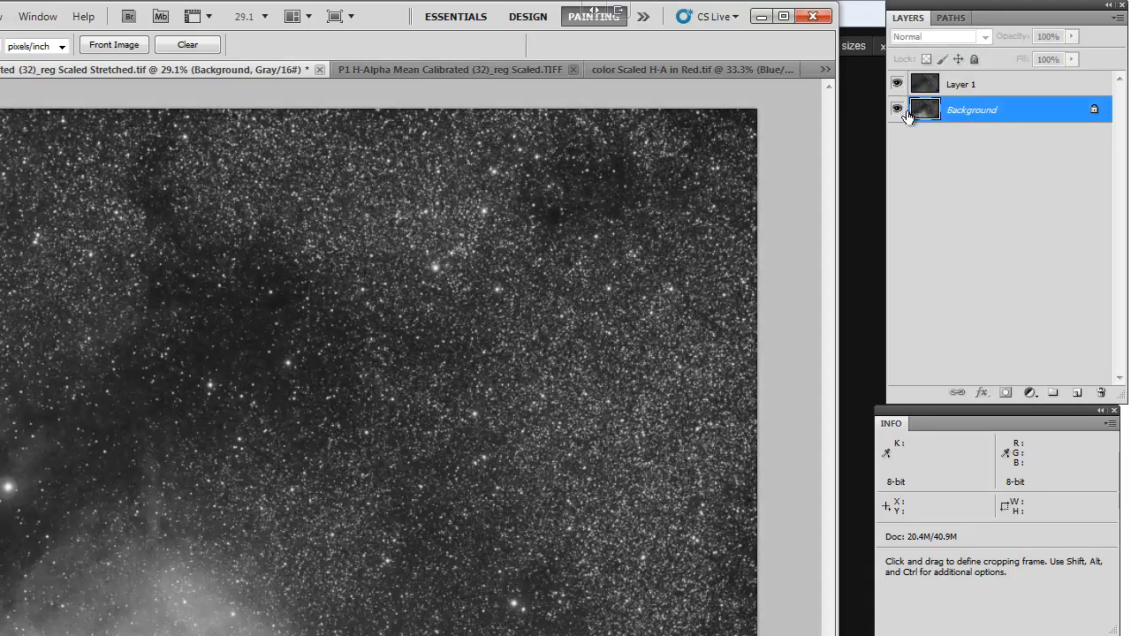
{"action": "left_click", "coordinate": [897, 109]}
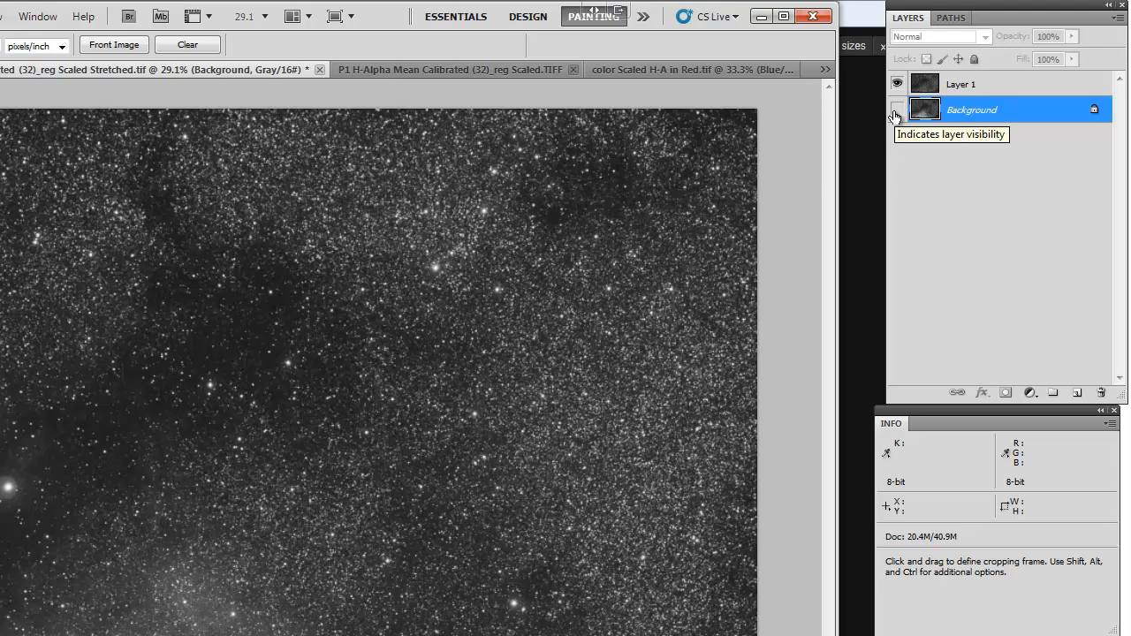
{"action": "left_click", "coordinate": [897, 110]}
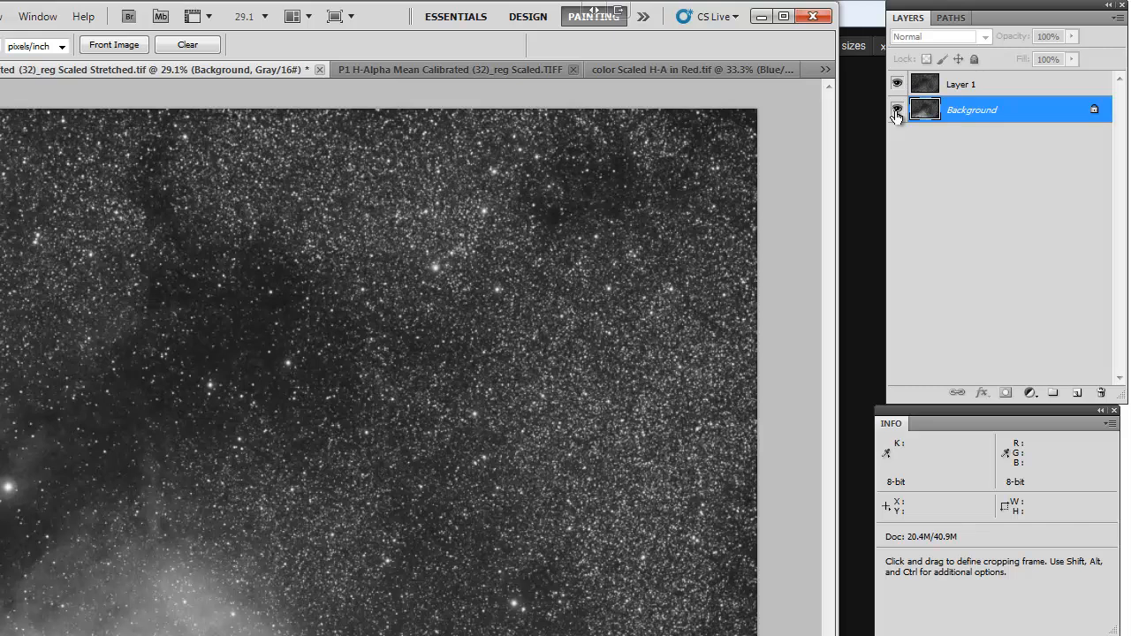
- Merge the visible layers of the stretched OIII image containing the blue data
{"action": "left_click", "coordinate": [944, 87], "text": "ctrl"}
{"action": "right_click", "coordinate": [967, 104]}
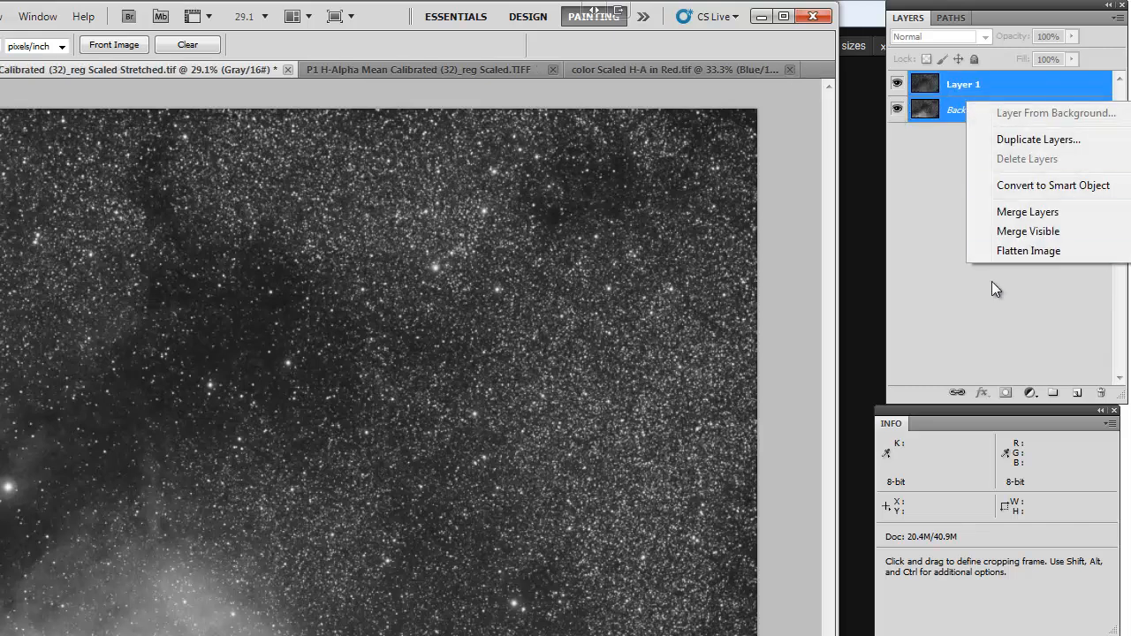
{"action": "left_click", "coordinate": [1021, 231]}
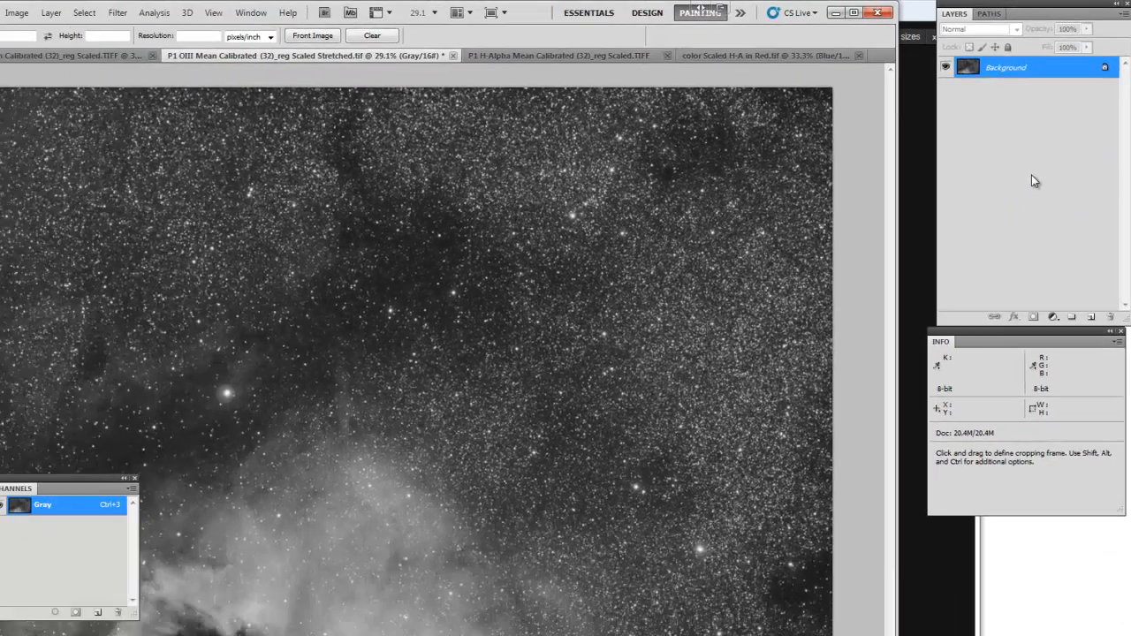
- Copy the whole merged OIII image, paste it into the Blue channel of the color image, and display all RGB channels
{"action": "key", "text": "ctrl+a"}
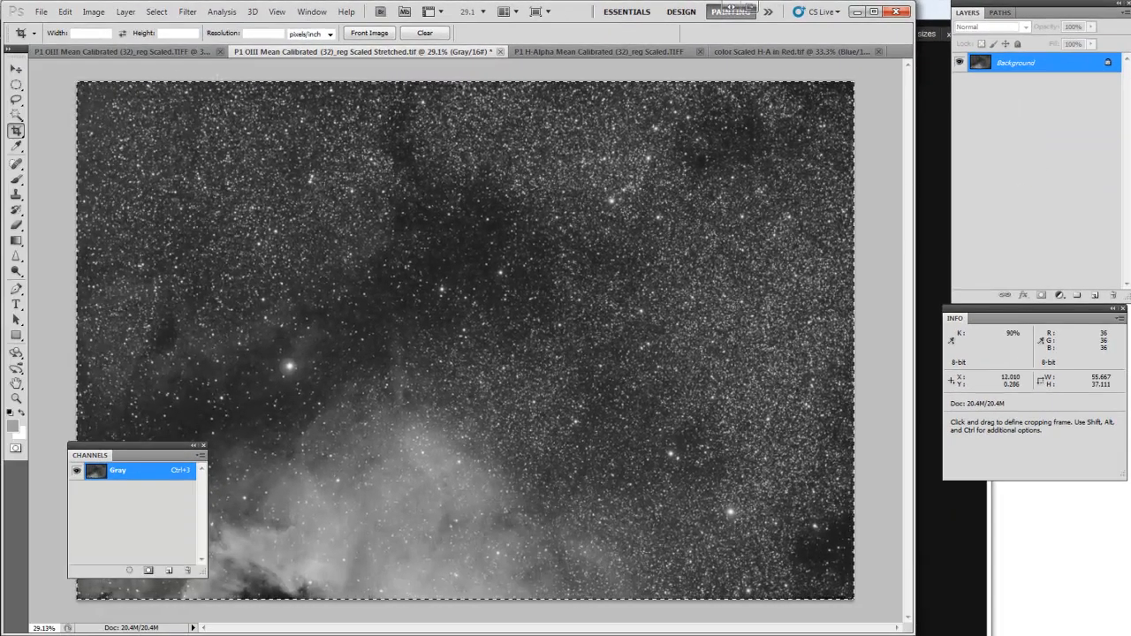
{"action": "left_click", "coordinate": [141, 50]}
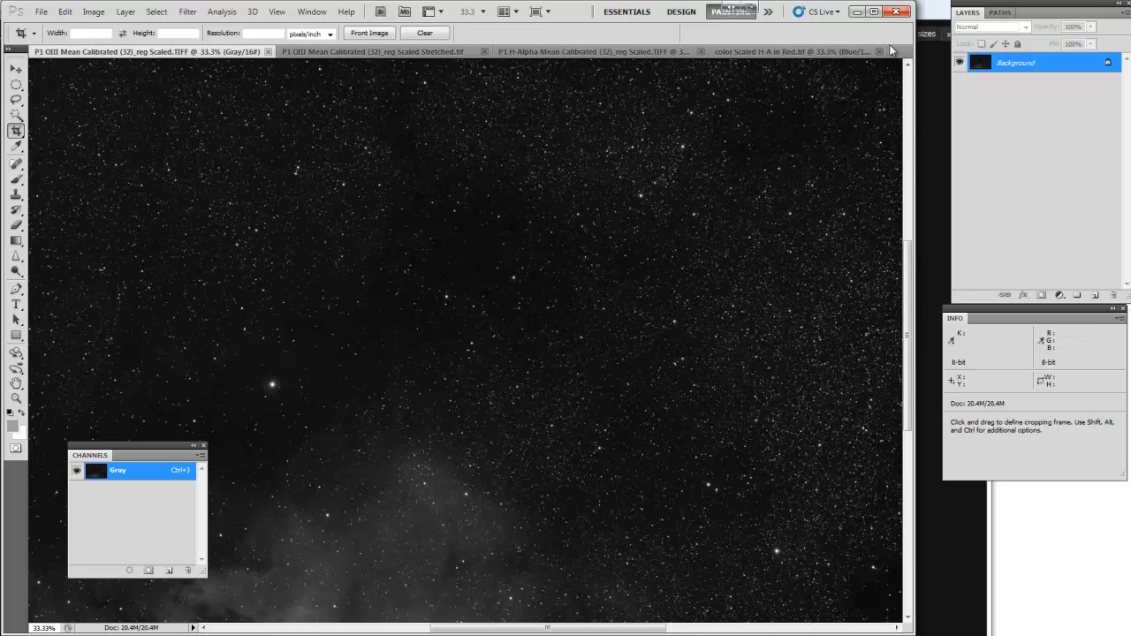
{"action": "left_click", "coordinate": [829, 53]}
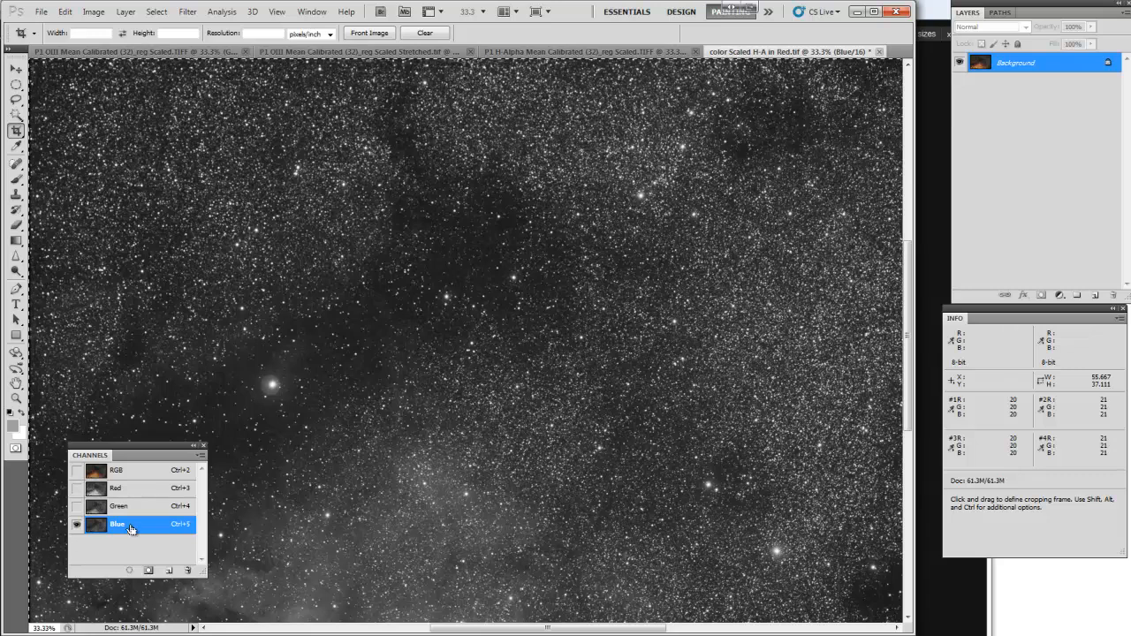
{"action": "key", "text": "ctrl+v"}
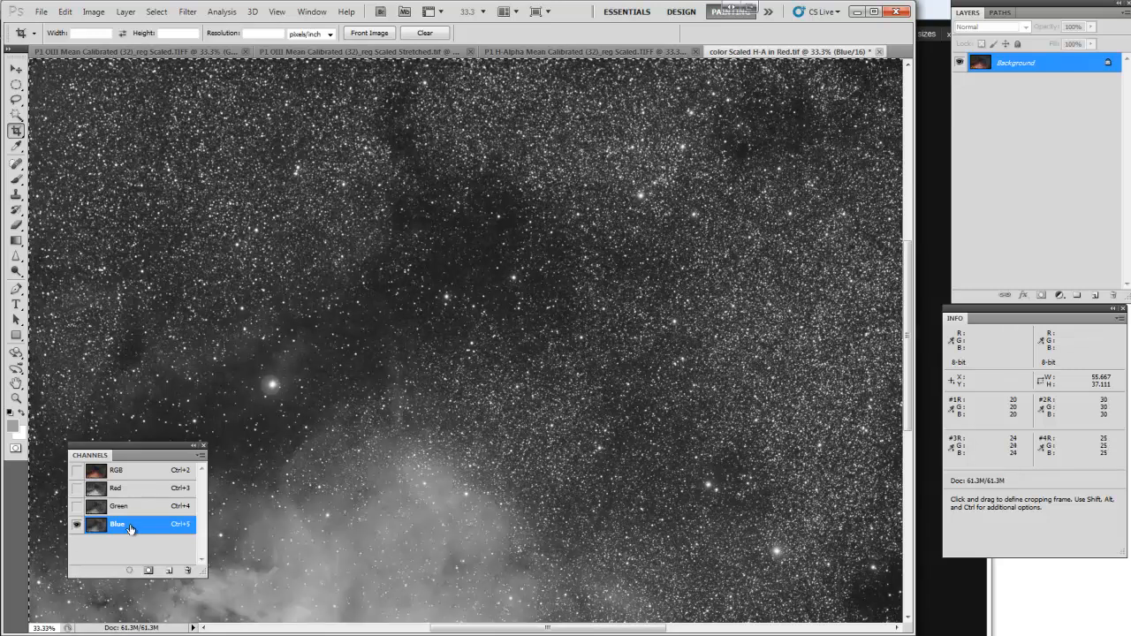
{"action": "left_click", "coordinate": [77, 471]}
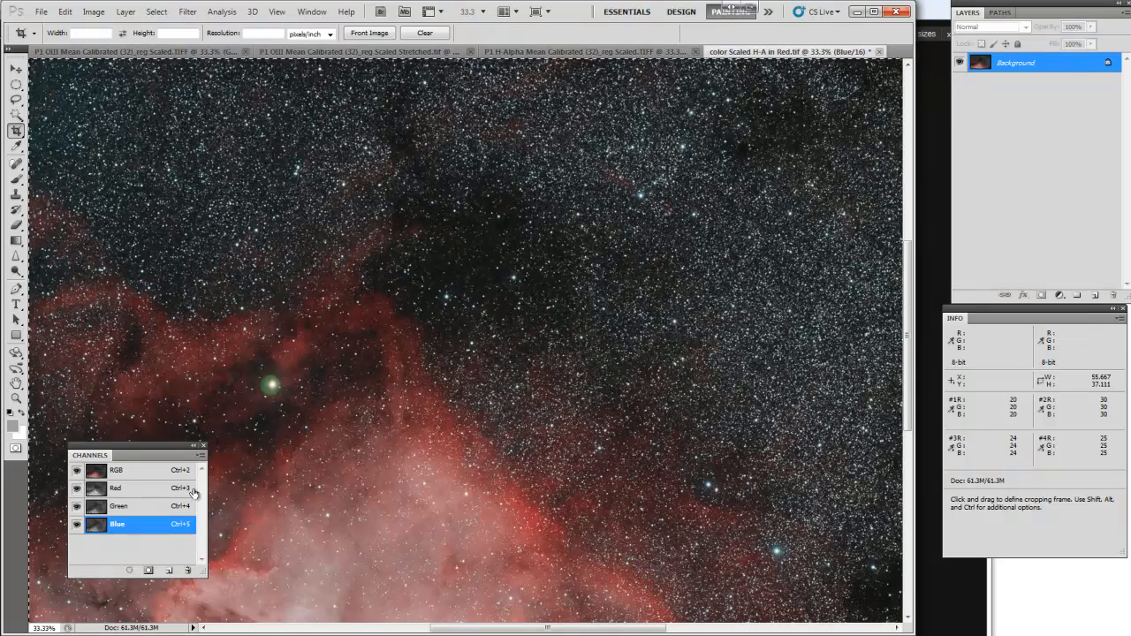
- Compare the blended color image with the Cygnus mosaic reference photo in the Firefox browser
{"action": "left_click_drag", "start_coordinate": [148, 444], "coordinate": [210, 84]}
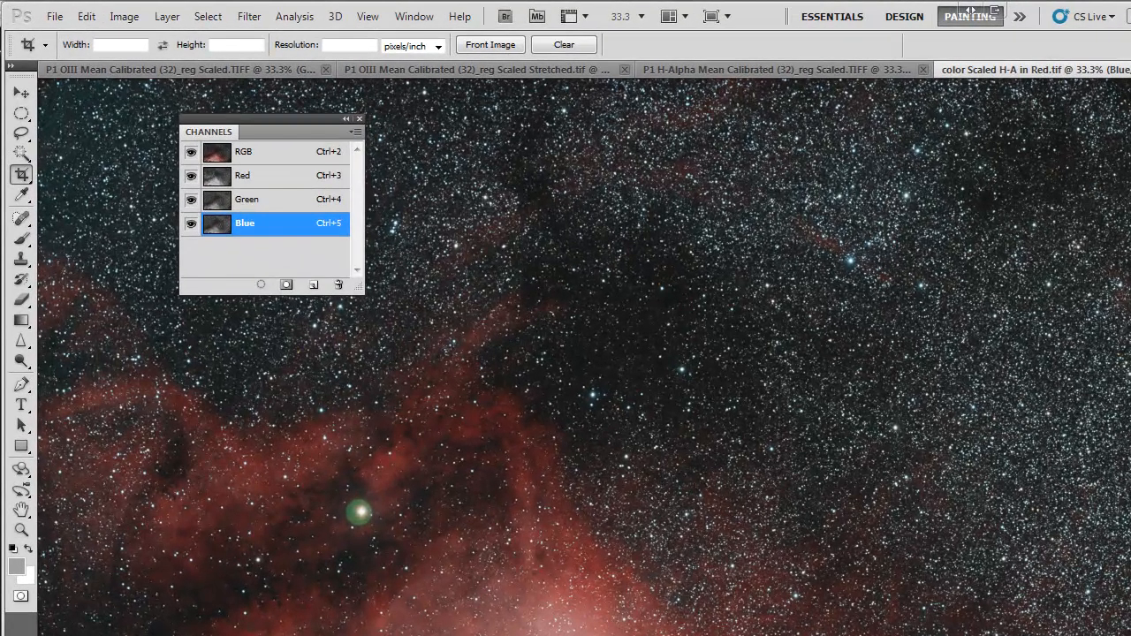
{"action": "left_click_drag", "start_coordinate": [0, 4], "coordinate": [417, 4]}
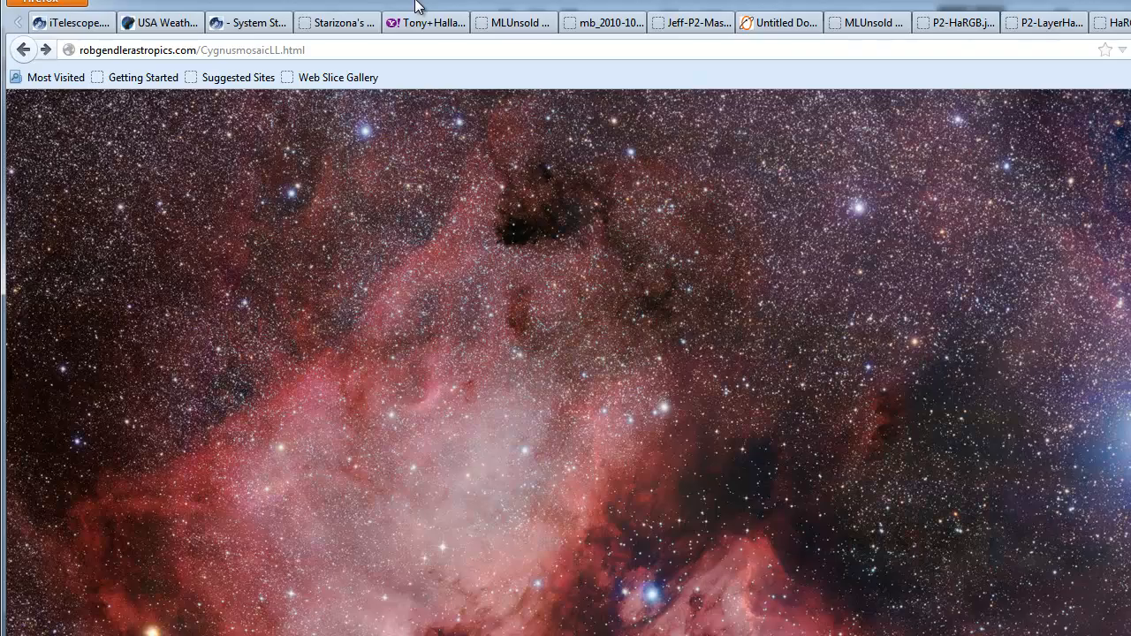
{"action": "left_click_drag", "start_coordinate": [416, 2], "coordinate": [0, 238]}
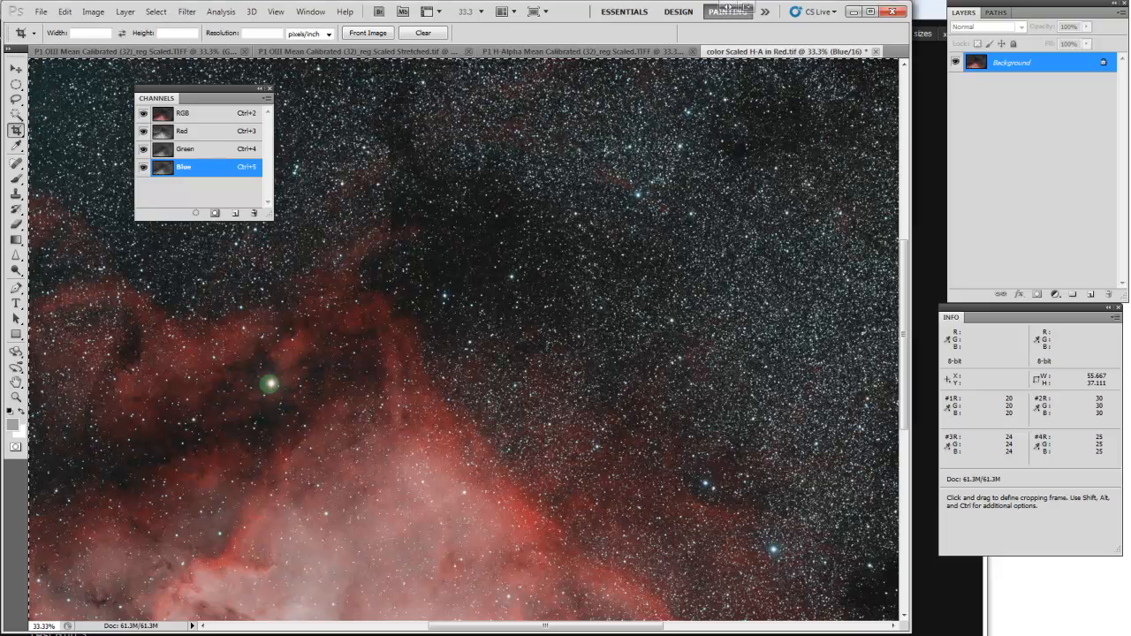
- Select the composite RGB channel of the color image and apply the DeepSkyColors HLVG filter to remove the green cast
{"action": "left_click", "coordinate": [185, 113]}
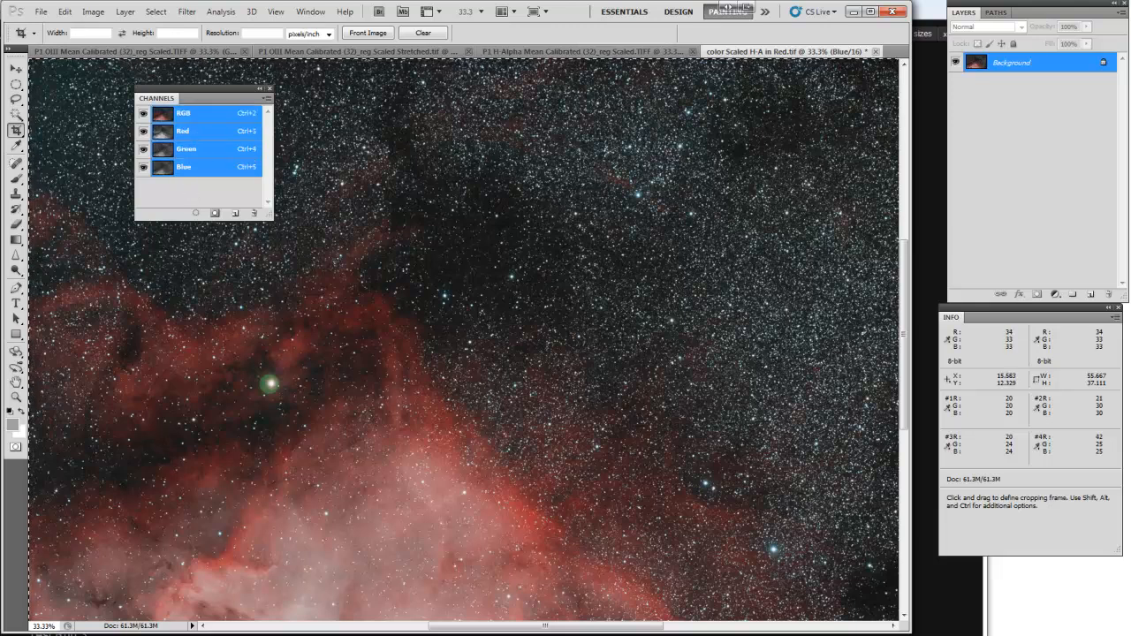
{"action": "left_click_drag", "start_coordinate": [219, 94], "coordinate": [0, 101]}
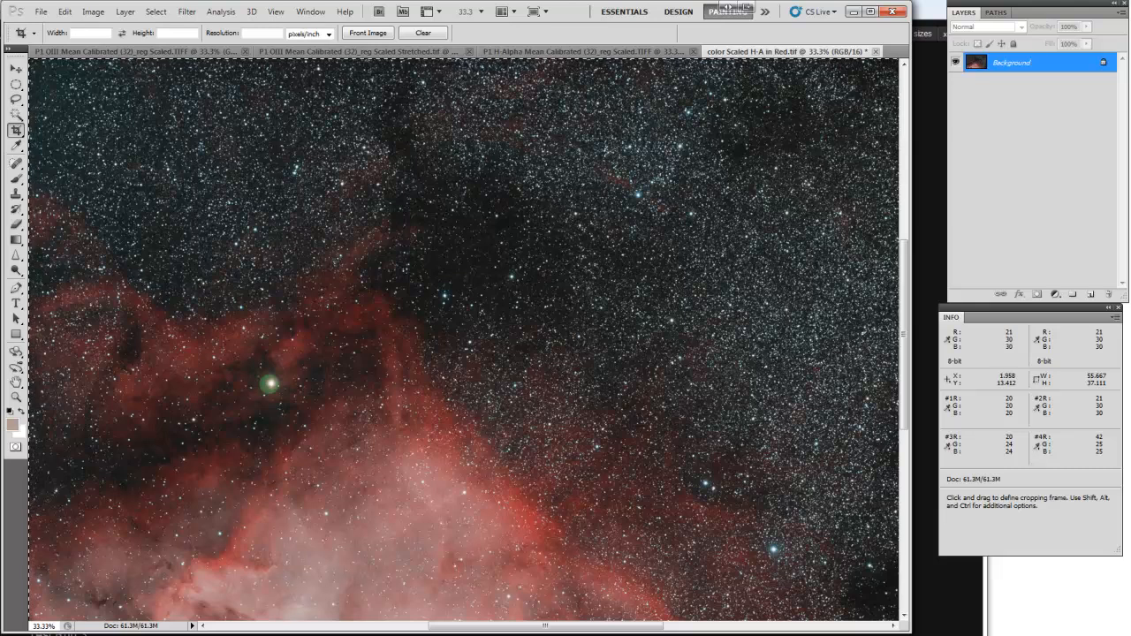
{"action": "left_click", "coordinate": [188, 14]}
{"action": "mouse_move", "coordinate": [232, 292]}
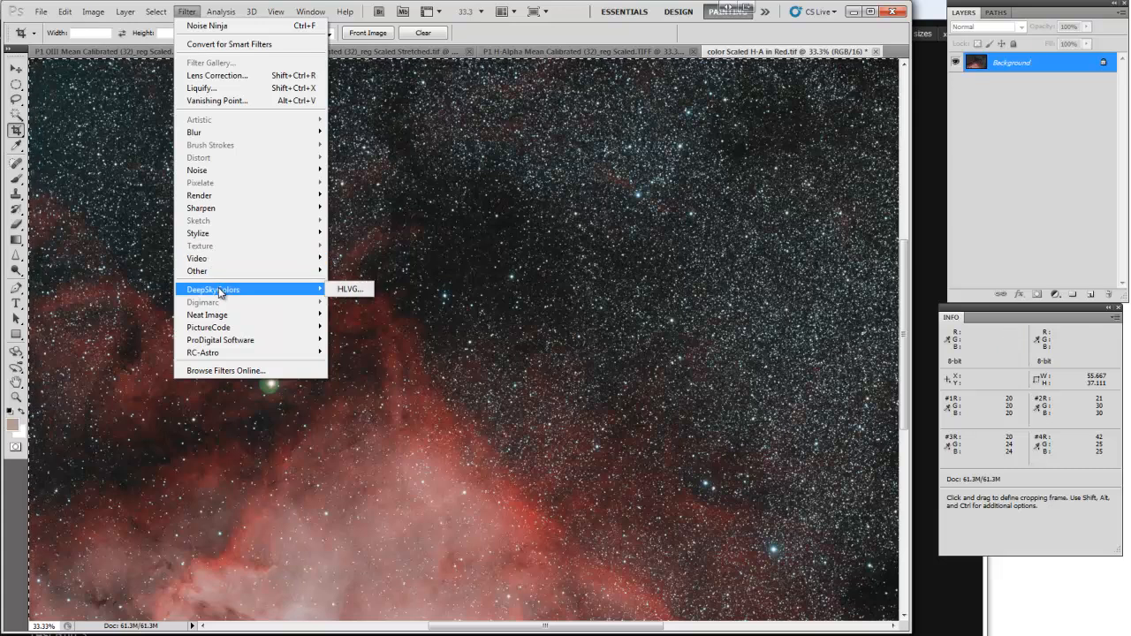
{"action": "left_click", "coordinate": [349, 289]}
{"action": "left_click", "coordinate": [477, 273]}
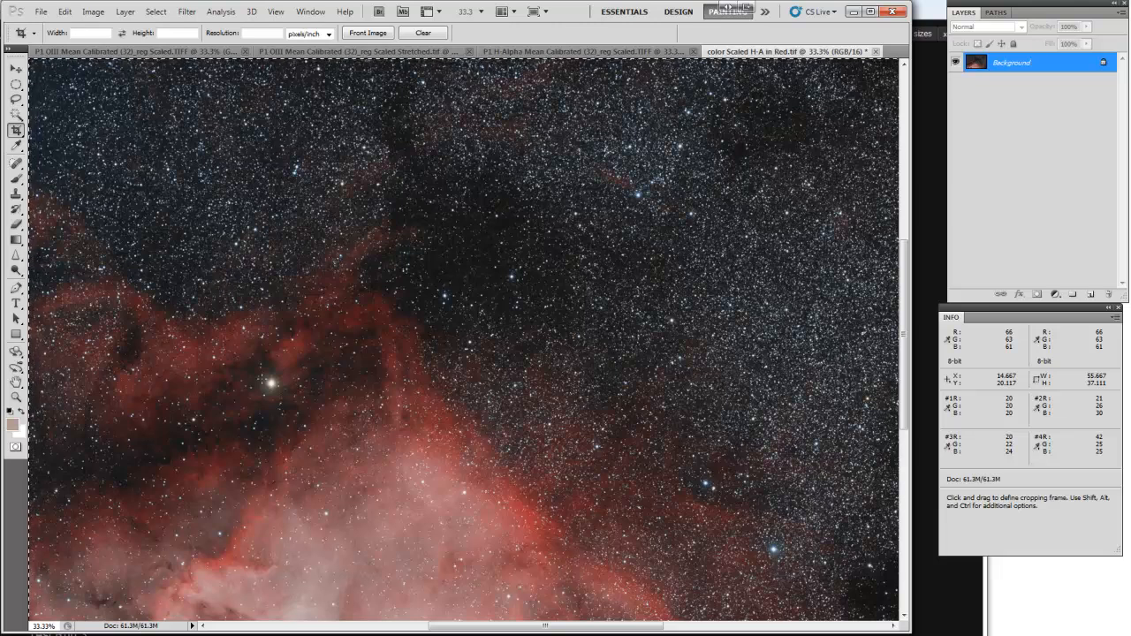
- Examine the color of the bright star and its halo up close in the filtered image
{"action": "scroll", "coordinate": [260, 379], "scroll_direction": "up", "scroll_amount": 5}
{"action": "scroll", "coordinate": [339, 375], "scroll_direction": "up", "scroll_amount": 3}
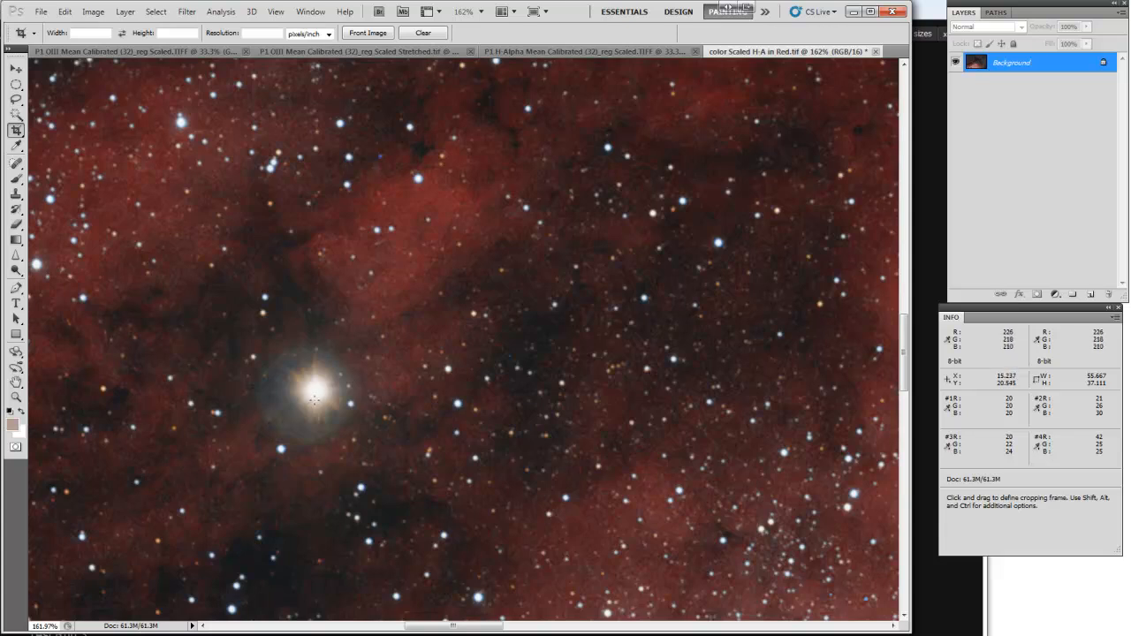
{"action": "scroll", "coordinate": [318, 400], "scroll_direction": "down", "scroll_amount": 4}
{"action": "scroll", "coordinate": [329, 404], "scroll_direction": "down", "scroll_amount": 4}
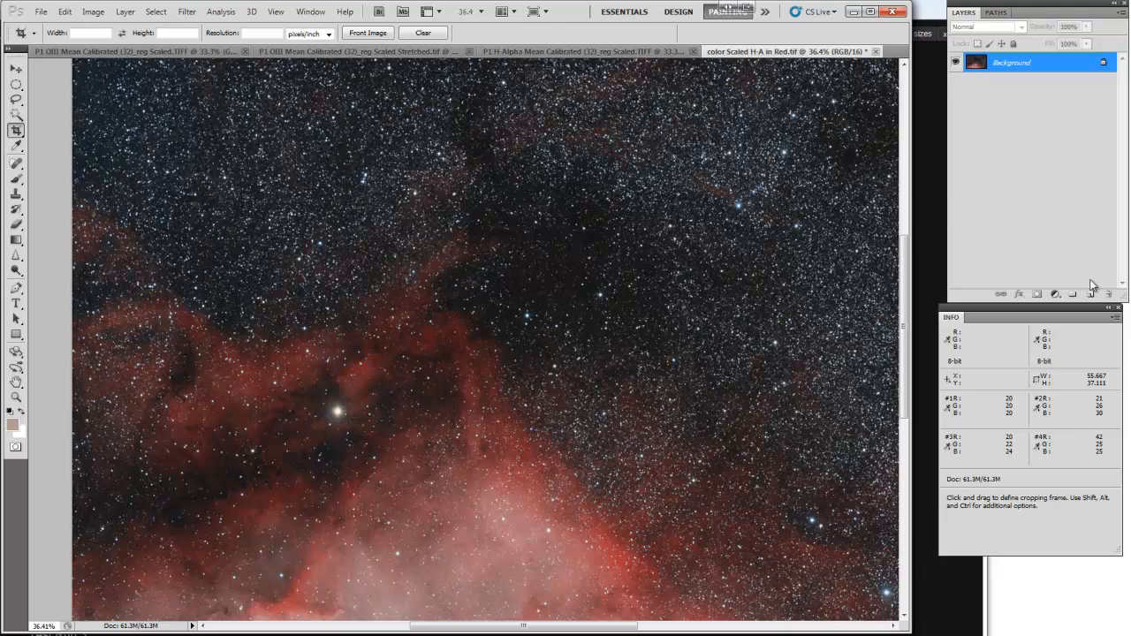
- Duplicate the Background layer of the color image and expand the Make Stars Smaller action in the Astronomy Tools v1_6 set
{"action": "key", "text": "ctrl+a"}
{"action": "left_click_drag", "start_coordinate": [1019, 73], "coordinate": [1090, 297]}
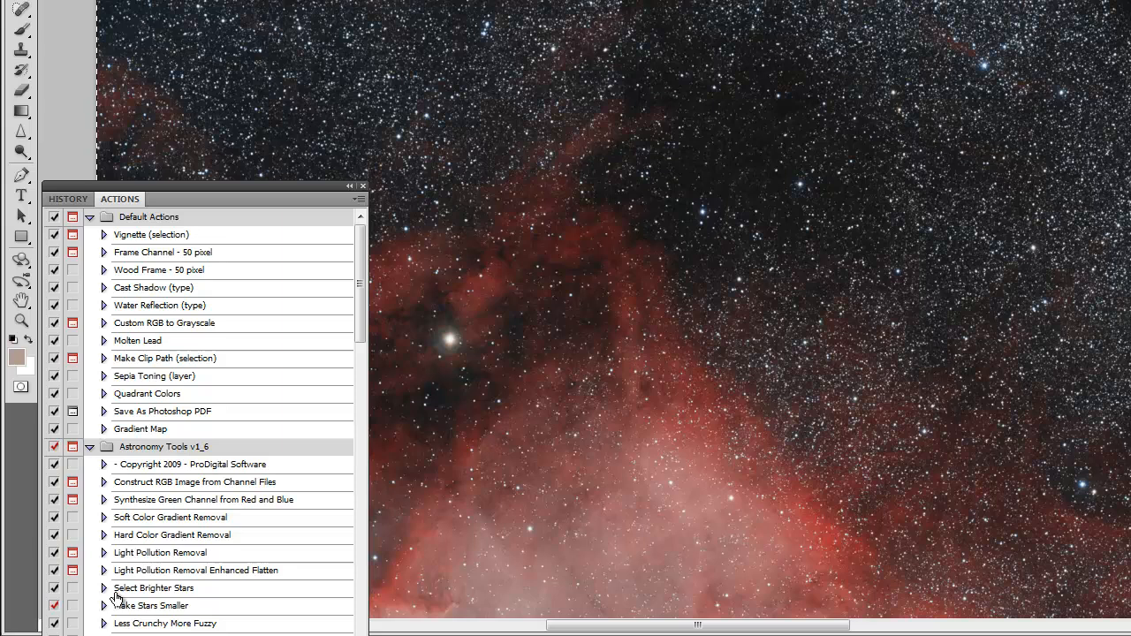
{"action": "left_click", "coordinate": [127, 609]}
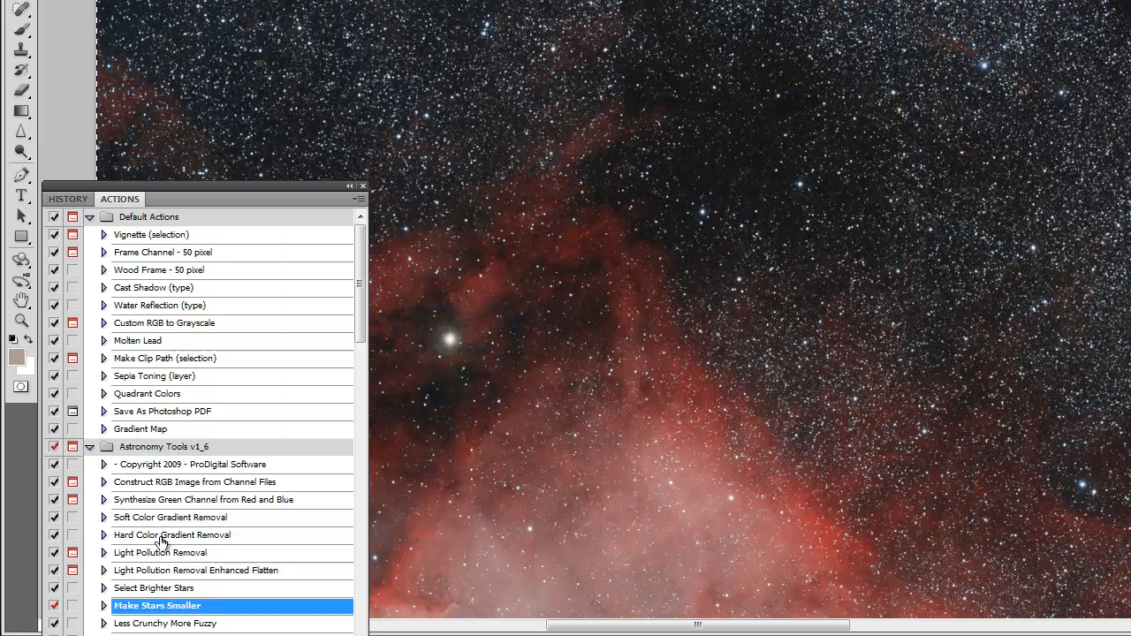
{"action": "left_click_drag", "start_coordinate": [364, 271], "coordinate": [339, 369]}
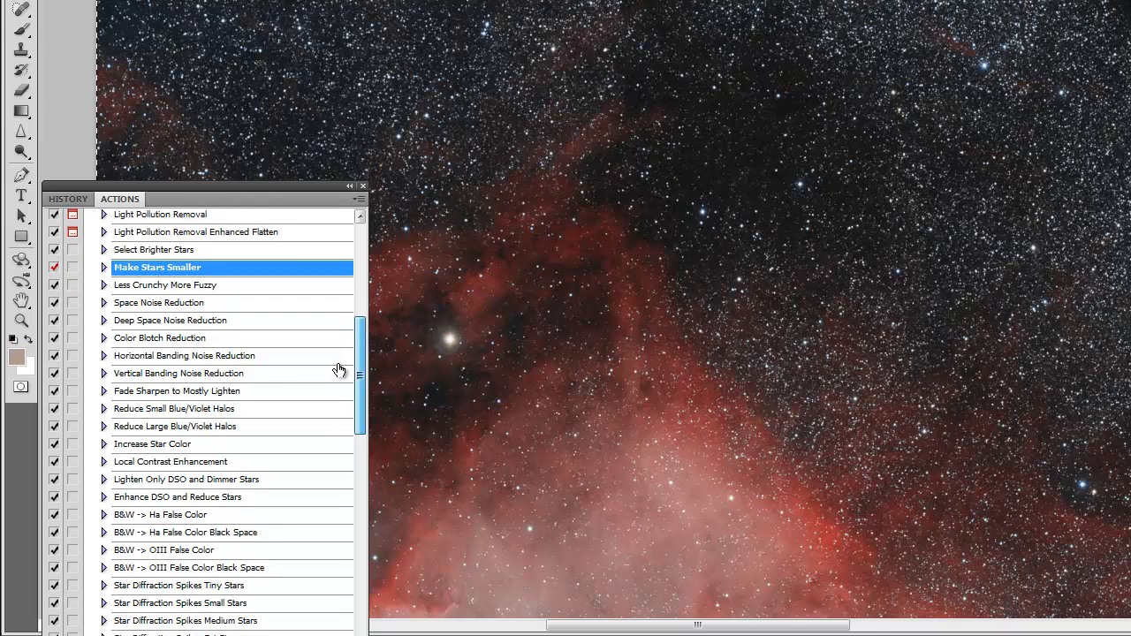
{"action": "left_click", "coordinate": [103, 267]}
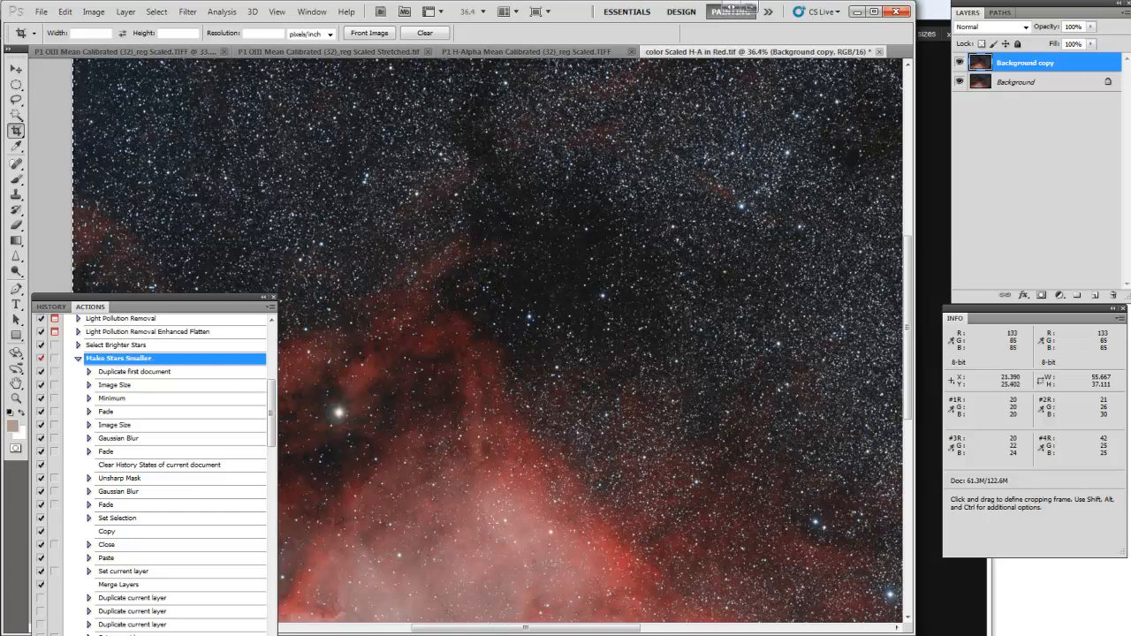
- Run the Make Stars Smaller action on the Background copy layer with the bright star in close view, and collapse the action's operation list
{"action": "scroll", "coordinate": [525, 531], "scroll_direction": "up", "scroll_amount": 2}
{"action": "scroll", "coordinate": [526, 531], "scroll_direction": "up", "scroll_amount": 8}
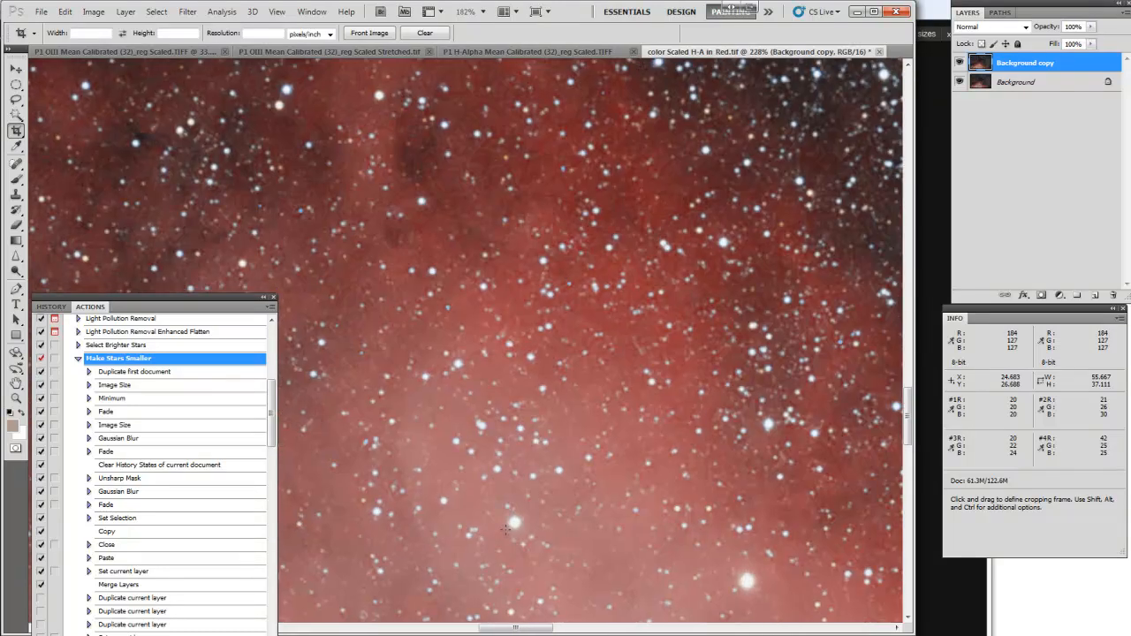
{"action": "scroll", "coordinate": [506, 529], "scroll_direction": "up", "scroll_amount": 2}
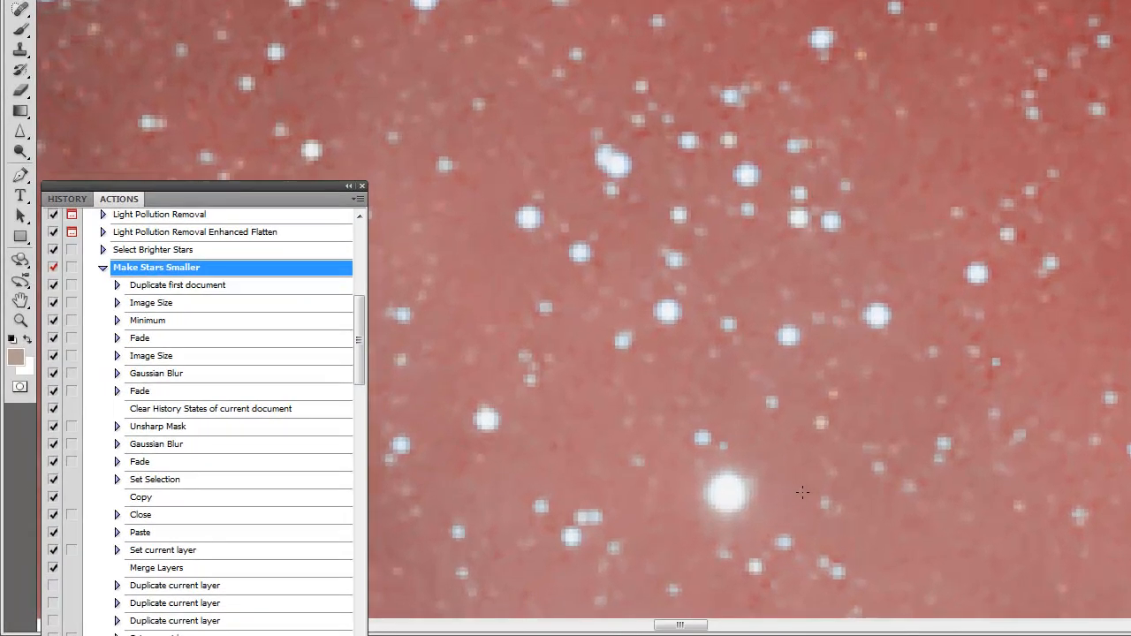
{"action": "left_click_drag", "start_coordinate": [800, 487], "coordinate": [746, 265]}
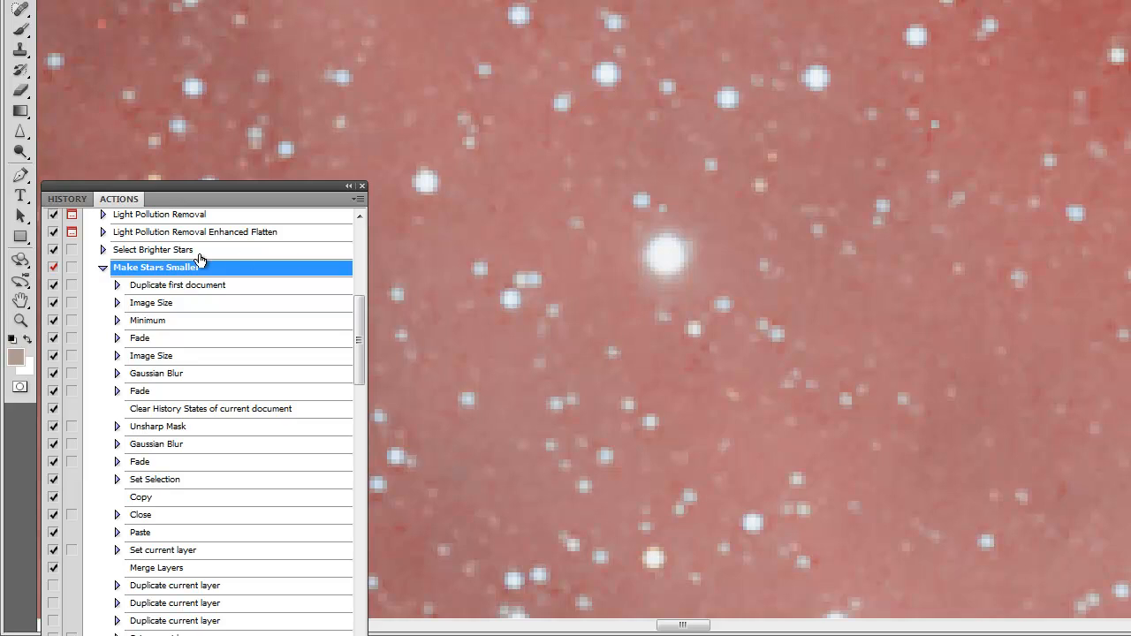
{"action": "left_click", "coordinate": [102, 268]}
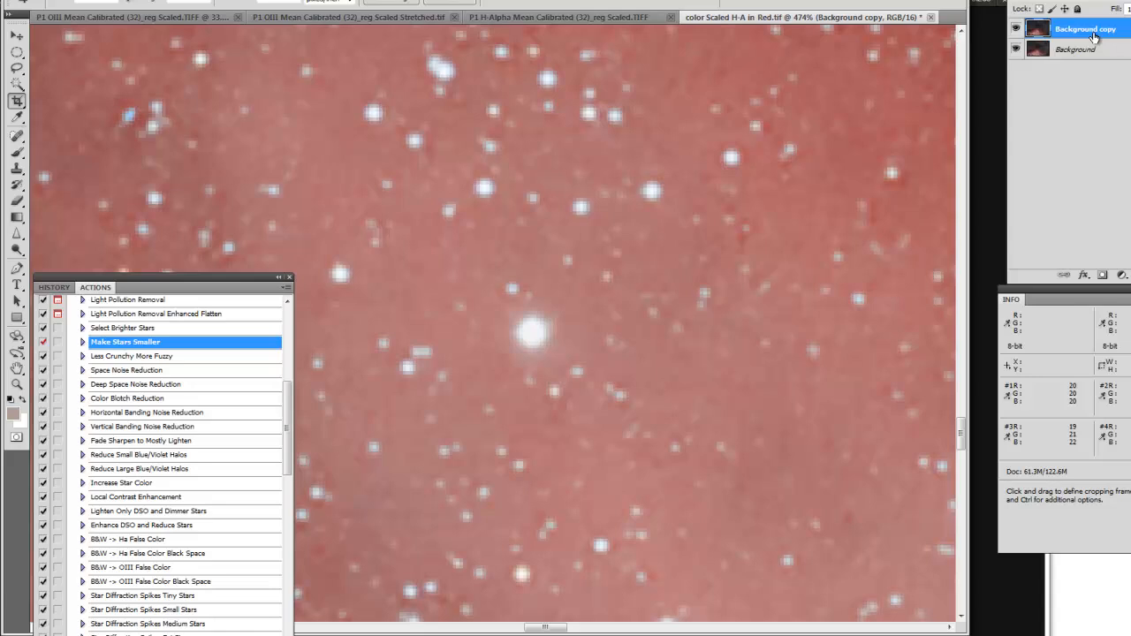
- Duplicate Background copy, run Make Stars Smaller on the duplicate, hide the original copy and compare the stars before and after
{"action": "left_click_drag", "start_coordinate": [1095, 38], "coordinate": [1093, 298]}
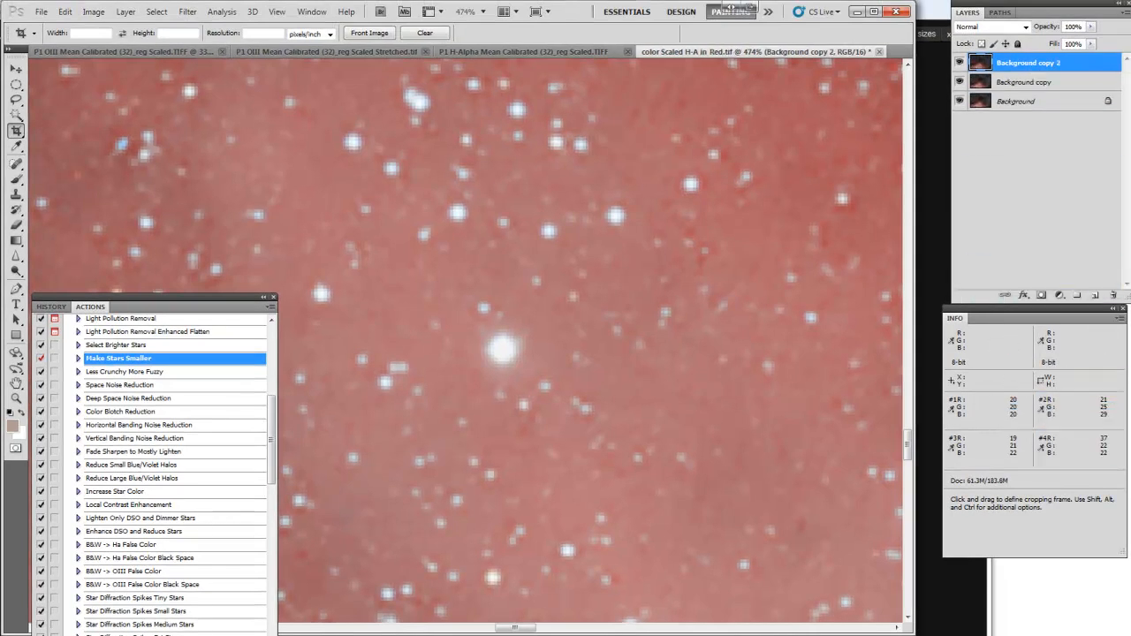
{"action": "key", "text": "ctrl+0"}
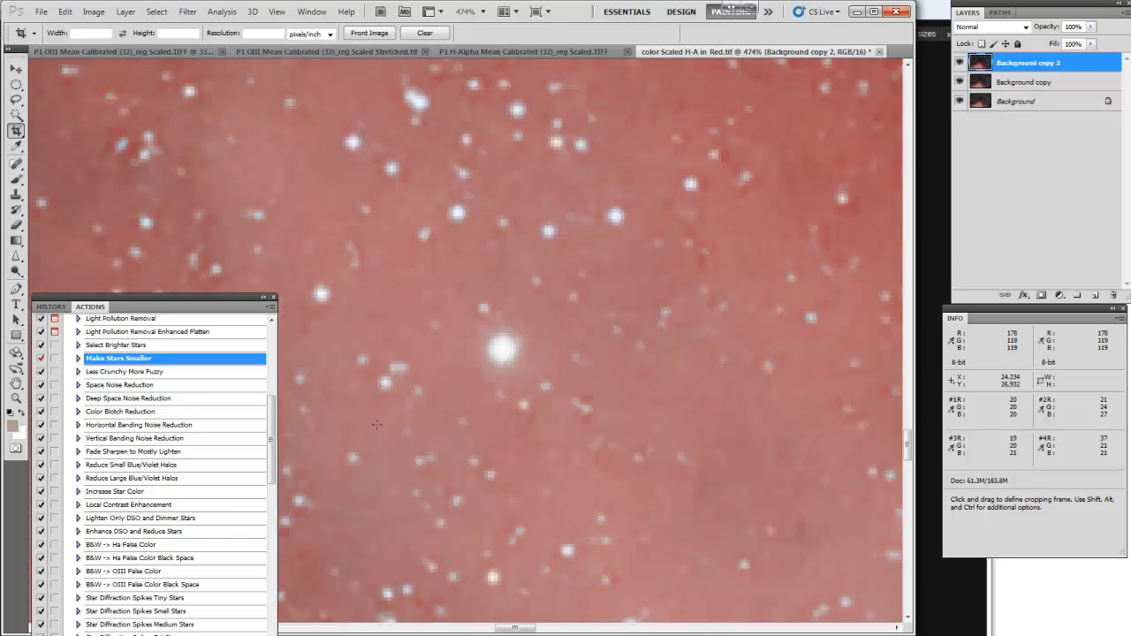
{"action": "left_click", "coordinate": [960, 63]}
{"action": "left_click", "coordinate": [960, 62]}
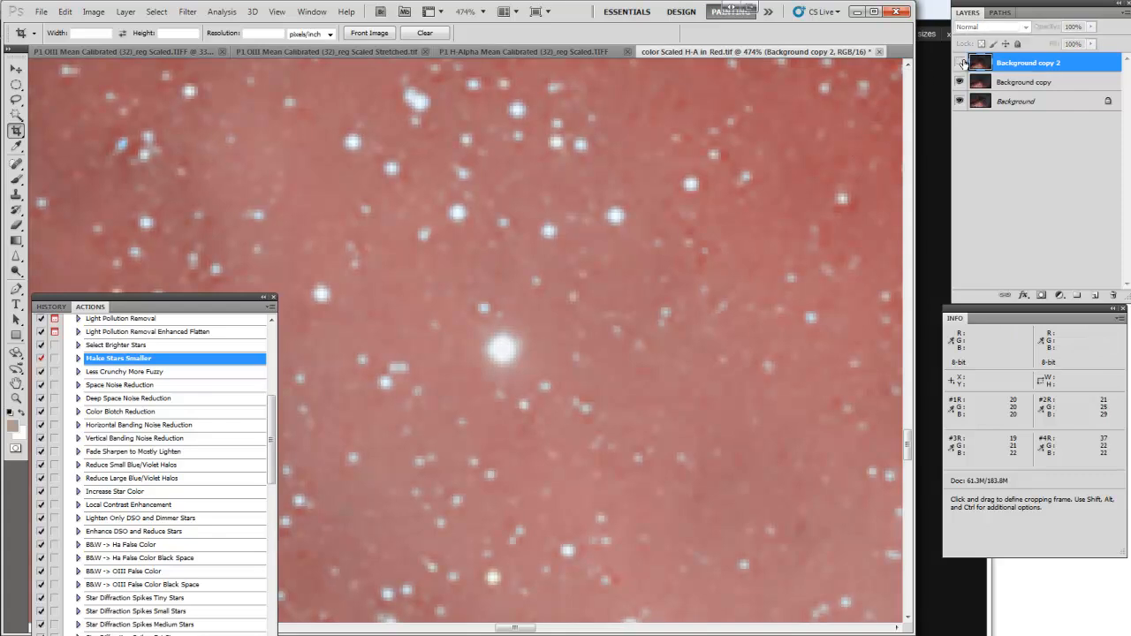
{"action": "left_click", "coordinate": [960, 63]}
{"action": "left_click", "coordinate": [960, 82]}
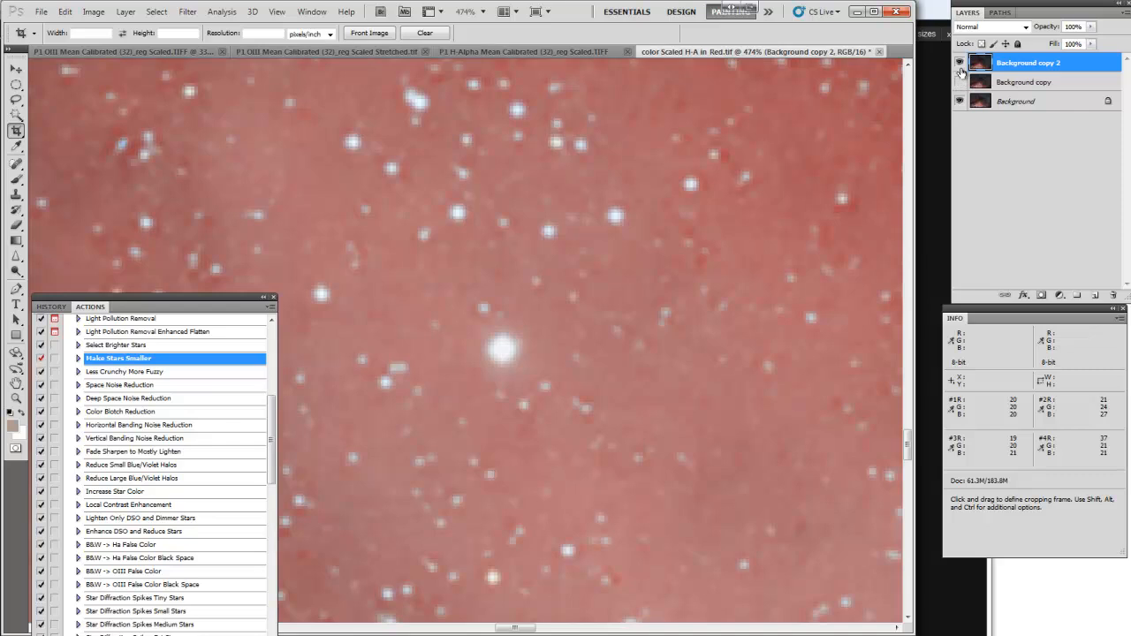
{"action": "left_click", "coordinate": [960, 62]}
{"action": "left_click", "coordinate": [960, 64]}
- Duplicate Background copy 2, run Make Stars Smaller on the new layer with the source layer hidden, and compare it with the Background
{"action": "left_click_drag", "start_coordinate": [1021, 66], "coordinate": [1095, 294]}
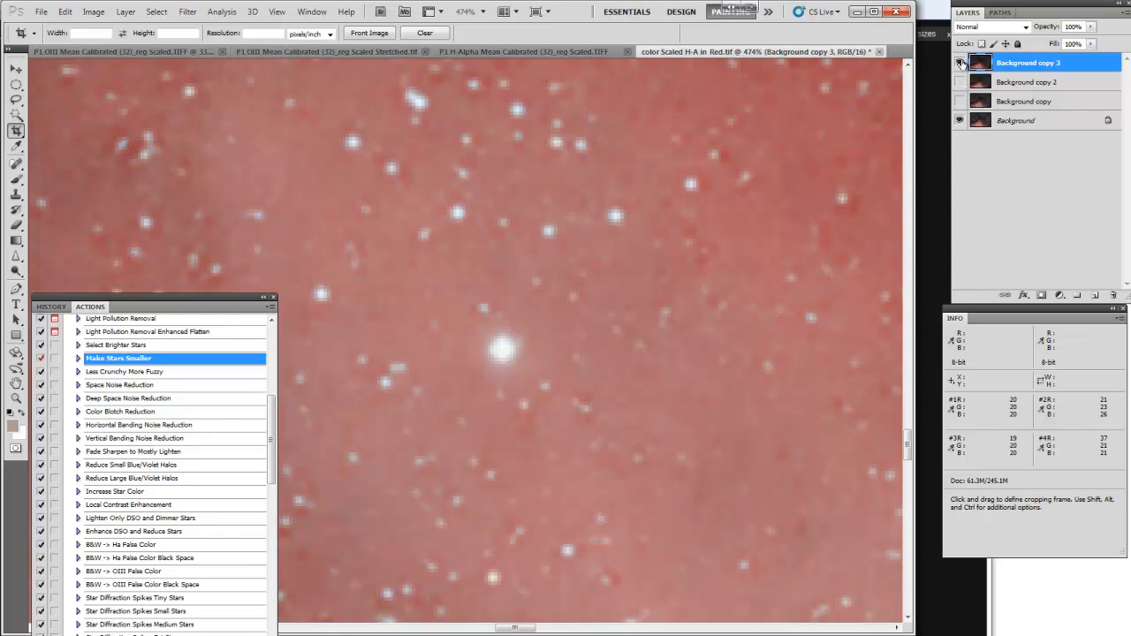
{"action": "left_click", "coordinate": [960, 63]}
{"action": "left_click", "coordinate": [961, 62]}
{"action": "left_click", "coordinate": [960, 63]}
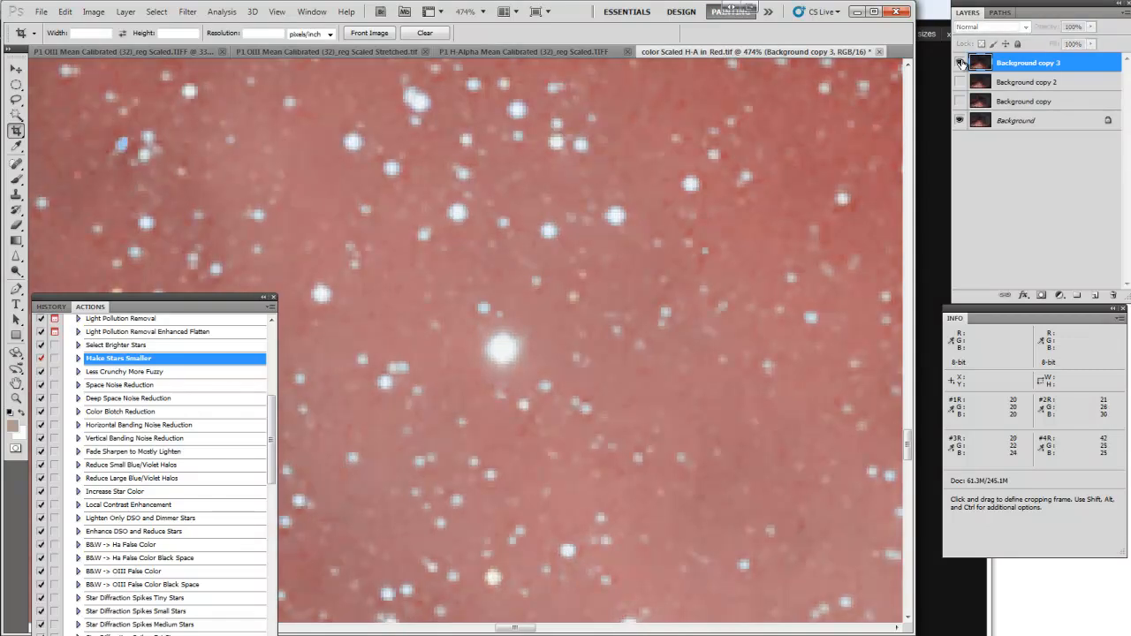
{"action": "left_click", "coordinate": [960, 63]}
- Duplicate Background copy 3, hide the source layer and run Make Stars Smaller on Background copy 4
{"action": "left_click_drag", "start_coordinate": [1021, 65], "coordinate": [1093, 299]}
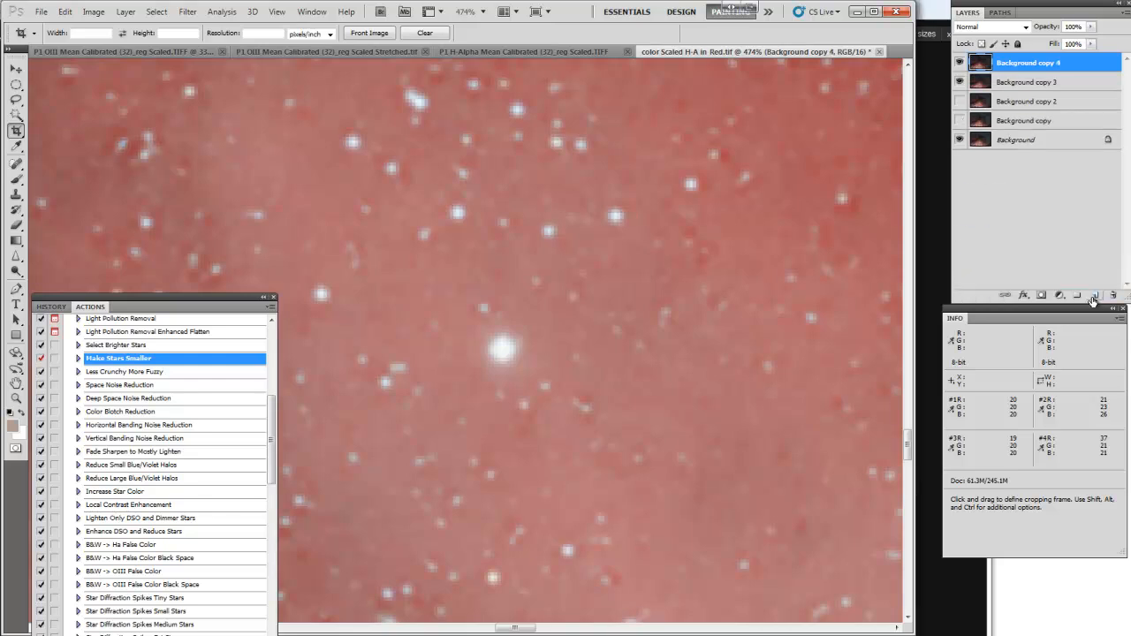
{"action": "left_click", "coordinate": [961, 81]}
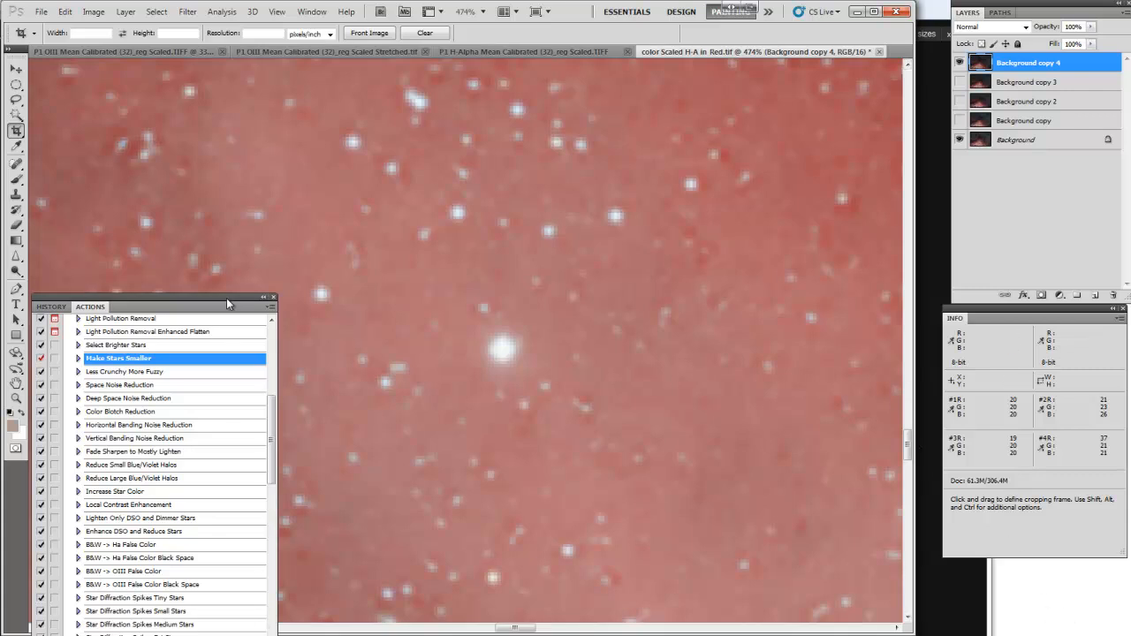
{"action": "left_click_drag", "start_coordinate": [225, 299], "coordinate": [228, 272]}
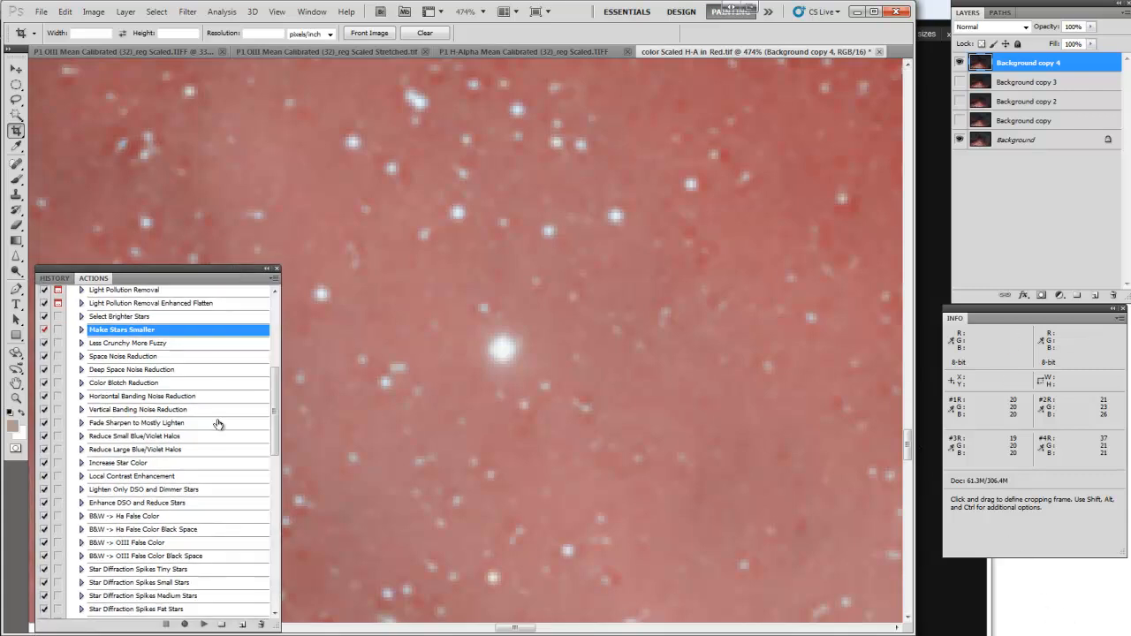
{"action": "left_click", "coordinate": [204, 624]}
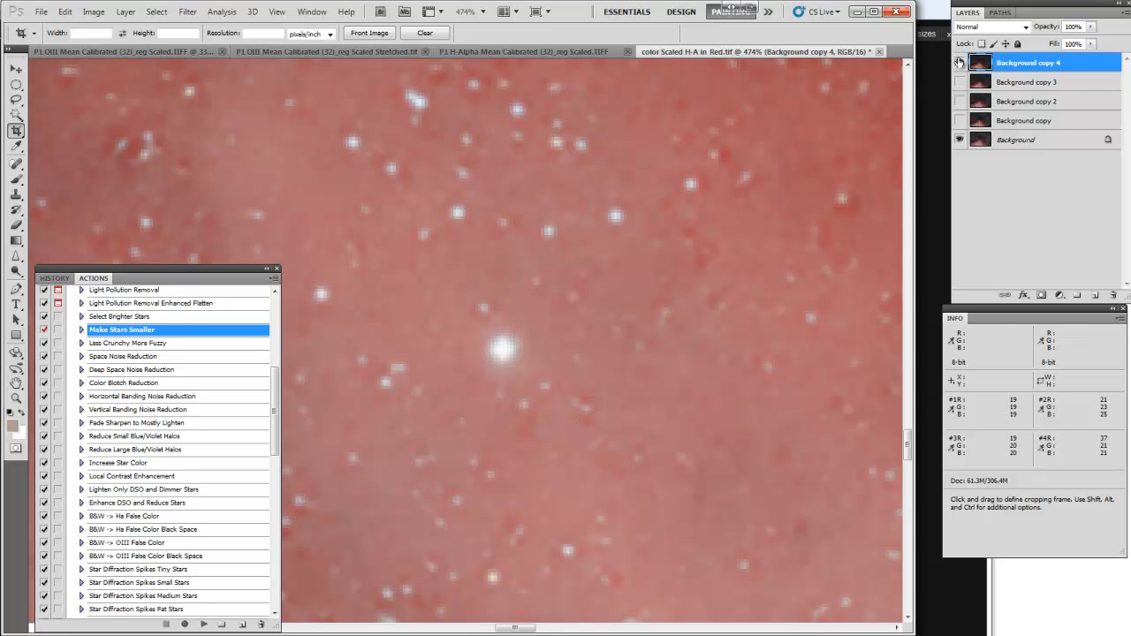
- Compare the stars with and without Background copy 4 up close, and view the whole image
{"action": "left_click", "coordinate": [959, 62]}
{"action": "left_click", "coordinate": [959, 62]}
{"action": "left_click", "coordinate": [959, 61]}
{"action": "left_click", "coordinate": [959, 62]}
{"action": "key", "text": "ctrl+0"}
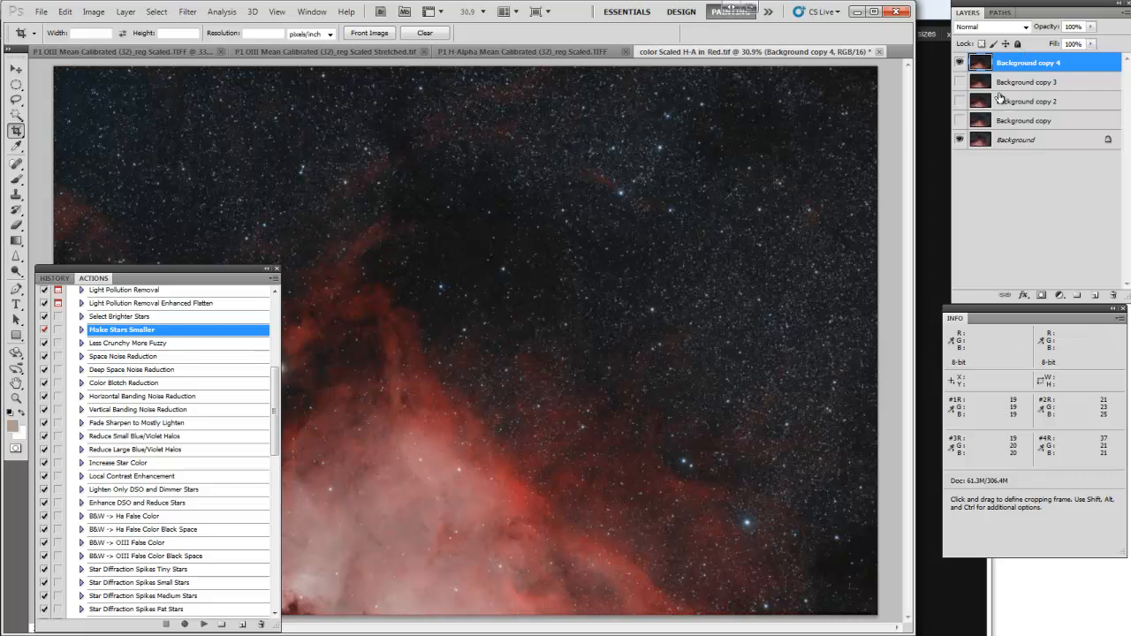
- Duplicate Background copy 4, hide the source layer and run Make Stars Smaller on Background copy 5
{"action": "left_click_drag", "start_coordinate": [1023, 69], "coordinate": [1095, 295]}
{"action": "left_click", "coordinate": [959, 82]}
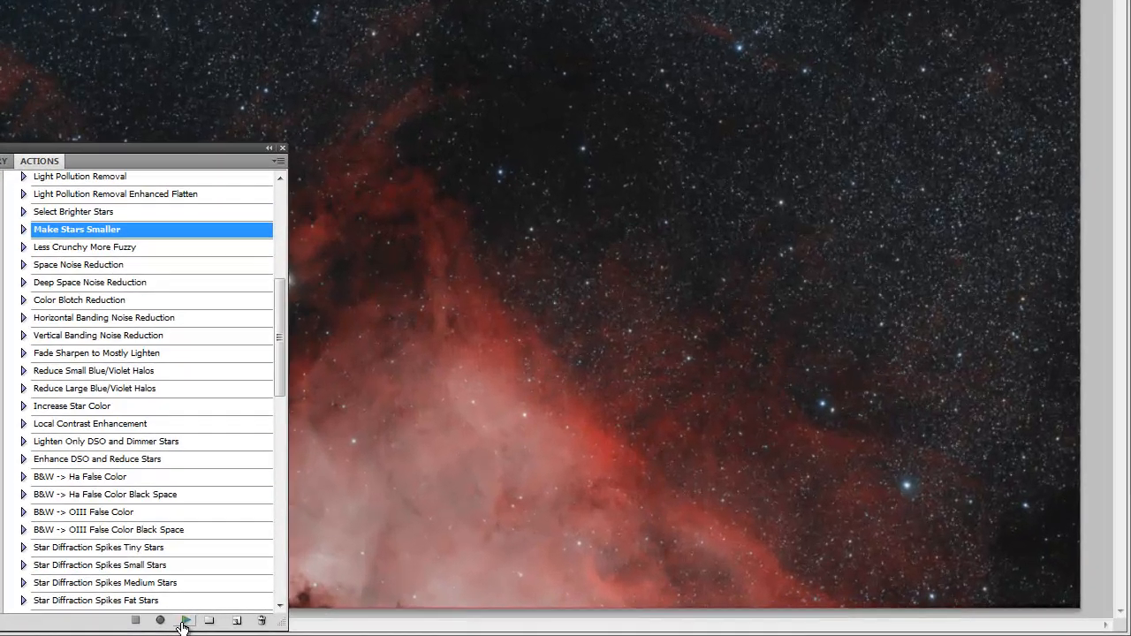
{"action": "left_click", "coordinate": [203, 624]}
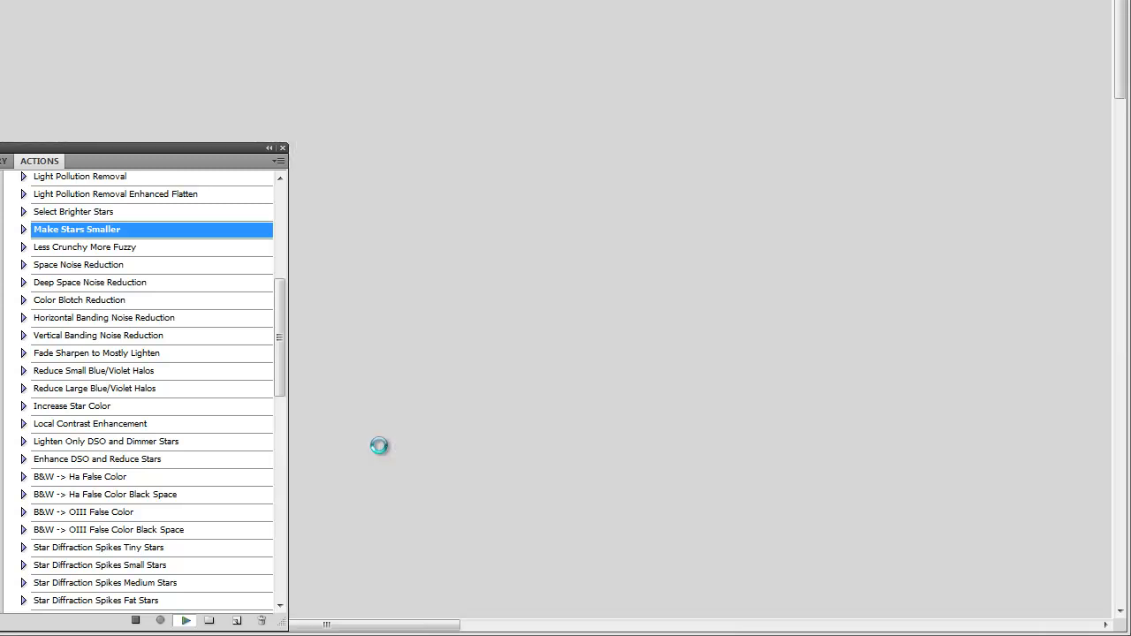
- Examine the stars of Background copy 5 up close against Background copy 4, and in the whole image
{"action": "scroll", "coordinate": [461, 404], "scroll_direction": "up", "scroll_amount": 15}
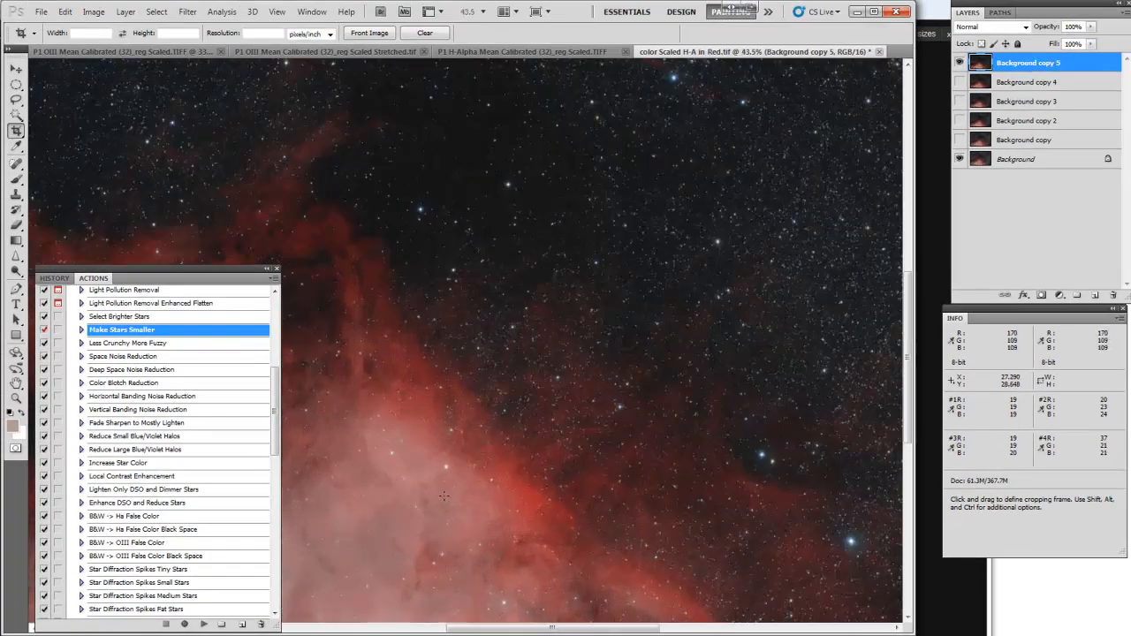
{"action": "scroll", "coordinate": [465, 443], "scroll_direction": "up", "scroll_amount": 5}
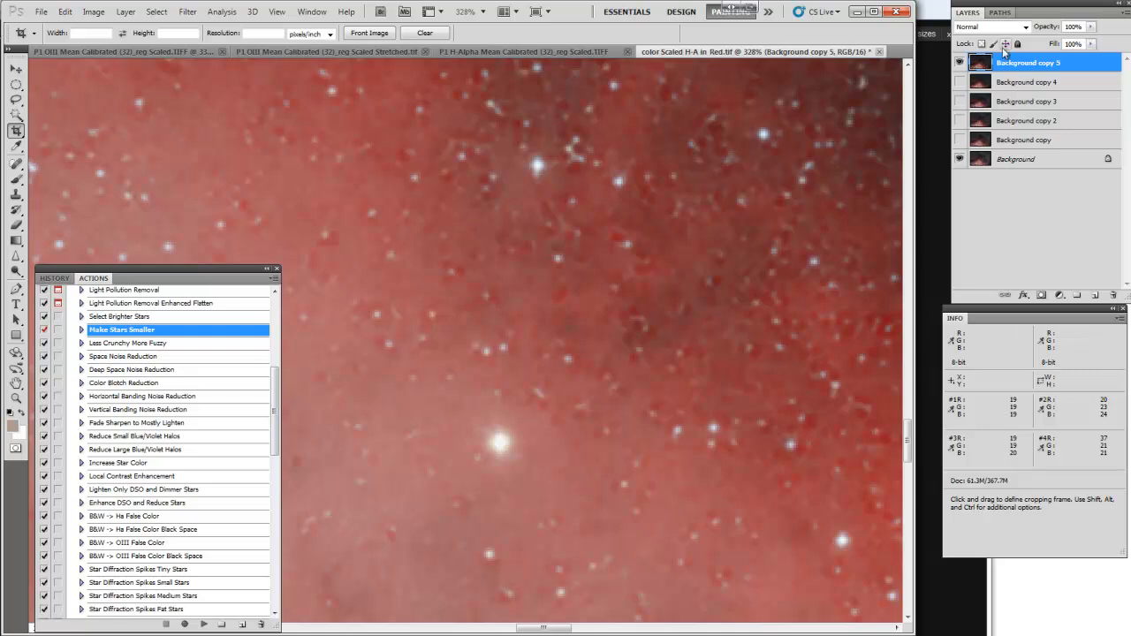
{"action": "left_click", "coordinate": [961, 62]}
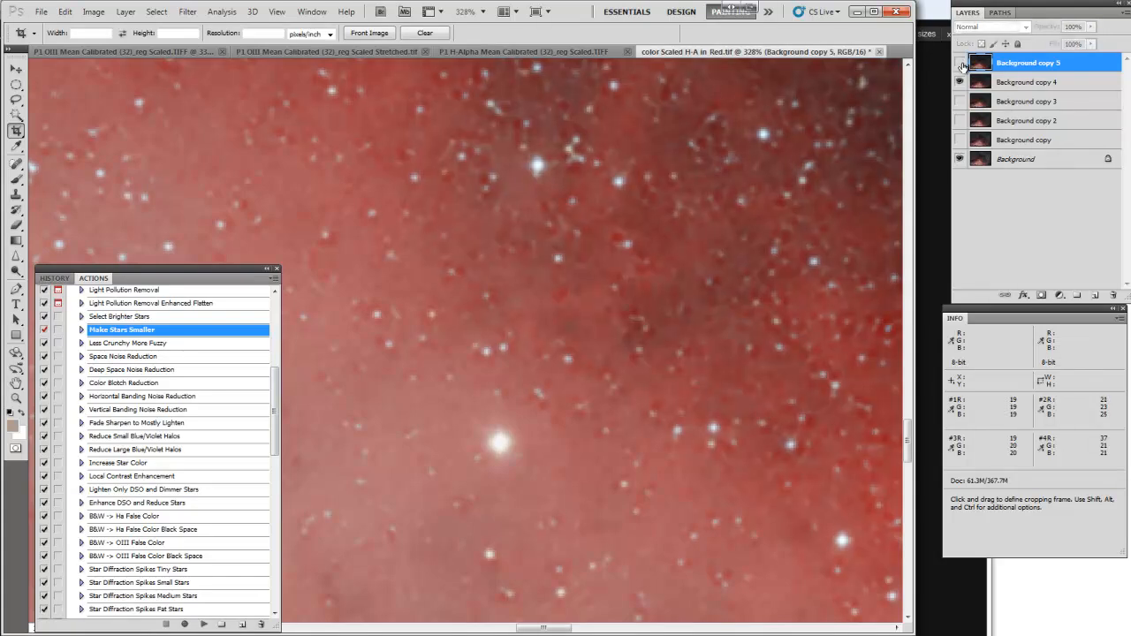
{"action": "left_click", "coordinate": [960, 62]}
{"action": "left_click", "coordinate": [960, 82]}
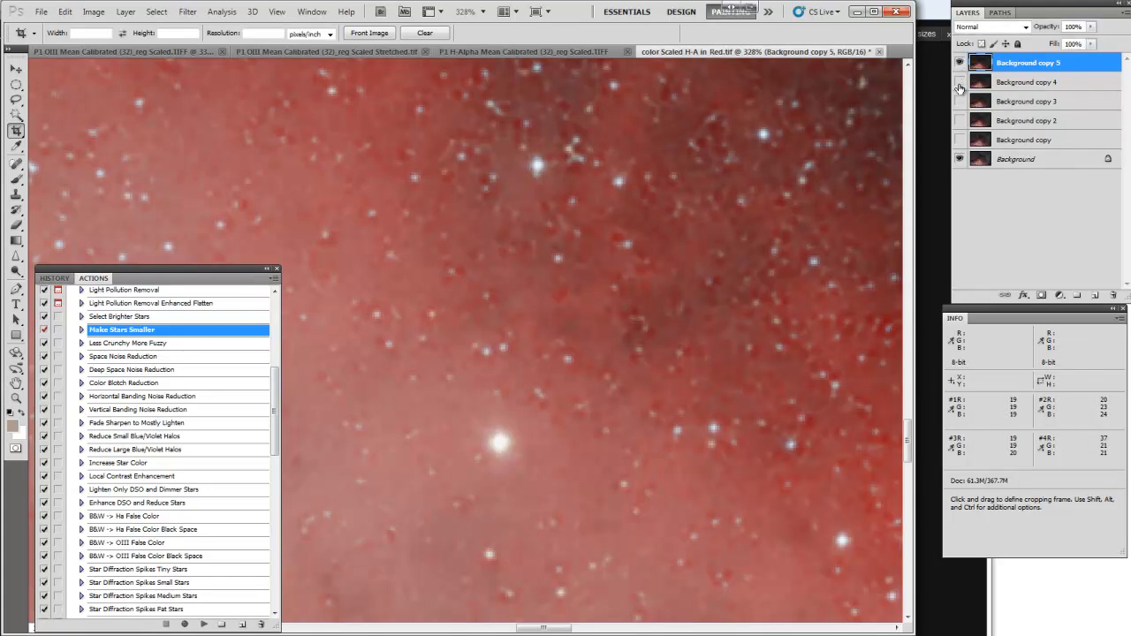
{"action": "scroll", "coordinate": [659, 262], "scroll_direction": "down", "scroll_amount": 3}
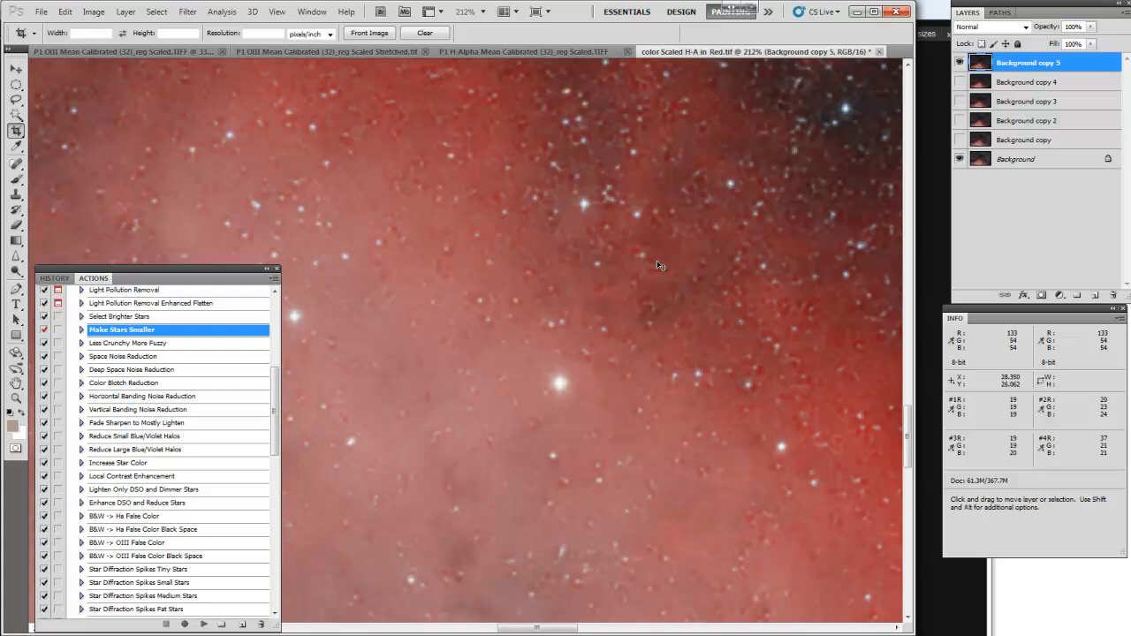
{"action": "key", "text": "ctrl+0"}
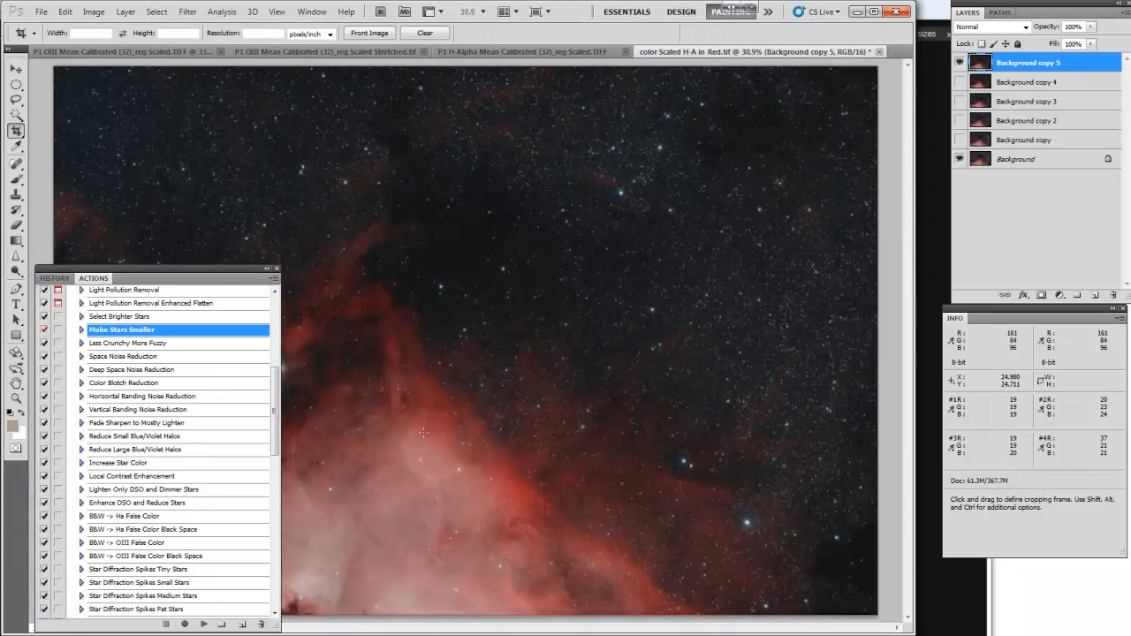
- Compare the star-reduced versions in turn, leaving only Background copy 3 visible above the Background layer
{"action": "left_click", "coordinate": [959, 82]}
{"action": "left_click", "coordinate": [960, 63]}
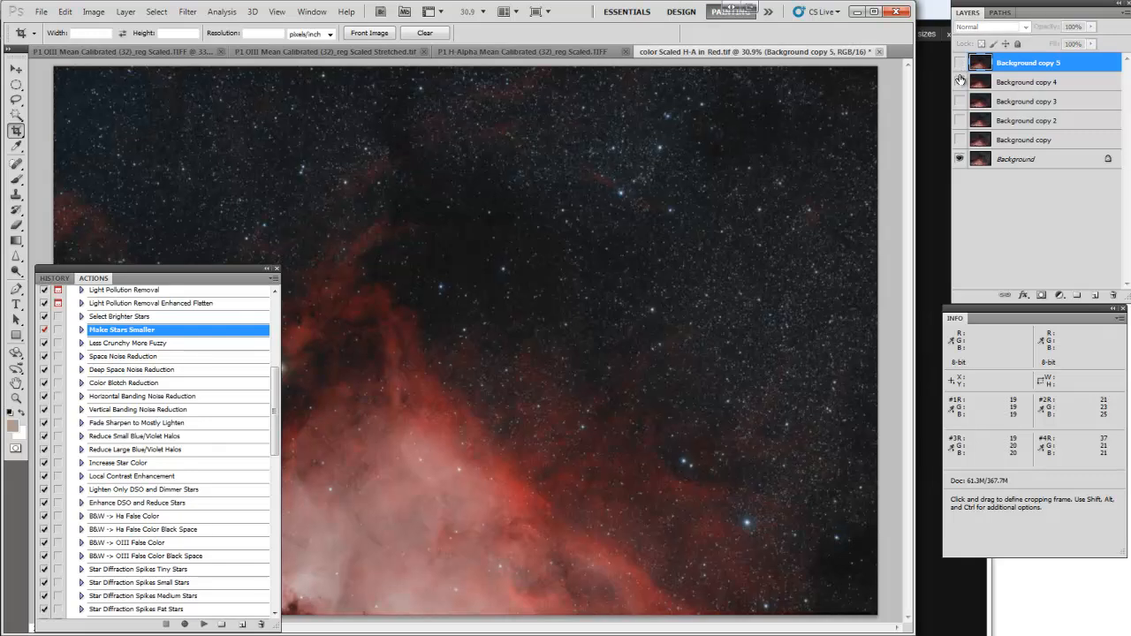
{"action": "left_click", "coordinate": [961, 83]}
{"action": "left_click", "coordinate": [960, 102]}
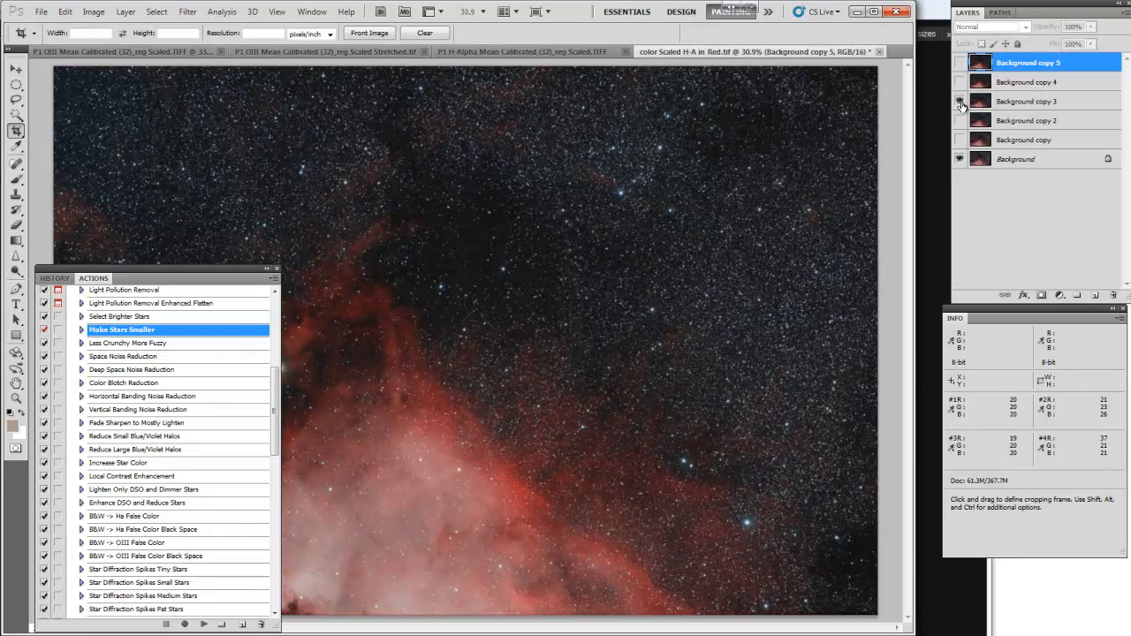
- Delete the layers Background copy 5, Background copy 4, Background copy 2 and Background copy, keeping Background copy 3 above the Background
{"action": "left_click", "coordinate": [1021, 82], "text": "shift"}
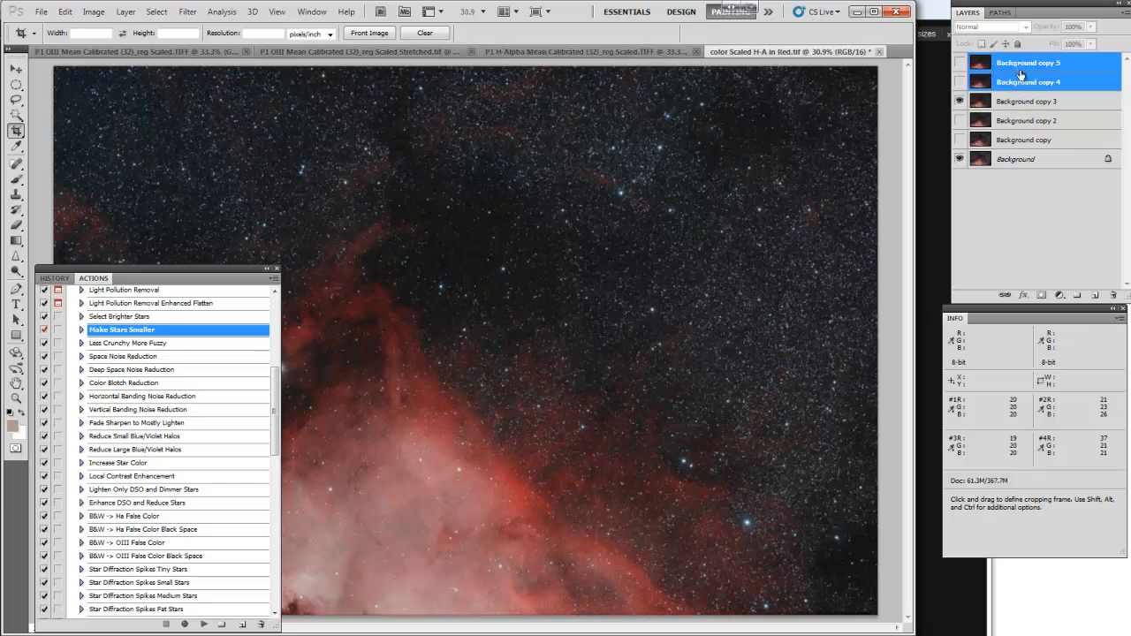
{"action": "left_click_drag", "start_coordinate": [1020, 64], "coordinate": [1112, 295]}
{"action": "left_click", "coordinate": [1009, 101], "text": "shift"}
{"action": "right_click", "coordinate": [1009, 101]}
{"action": "left_click", "coordinate": [1074, 385]}
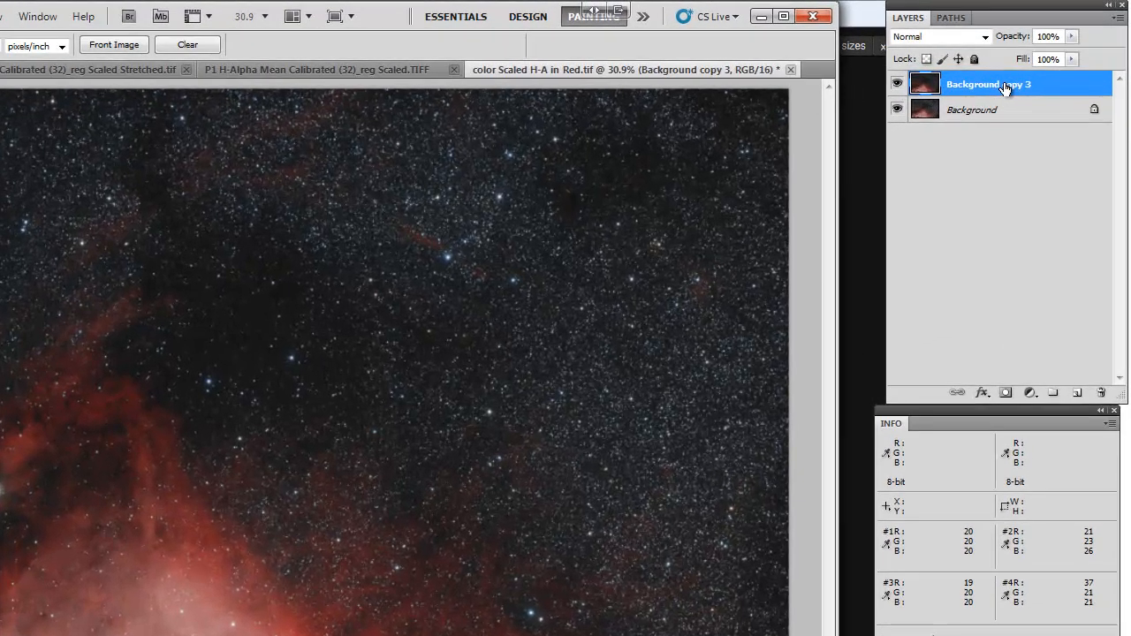
- Duplicate the Background copy 3 layer and open the Minimum filter for the duplicate
{"action": "left_click_drag", "start_coordinate": [1004, 87], "coordinate": [1078, 394]}
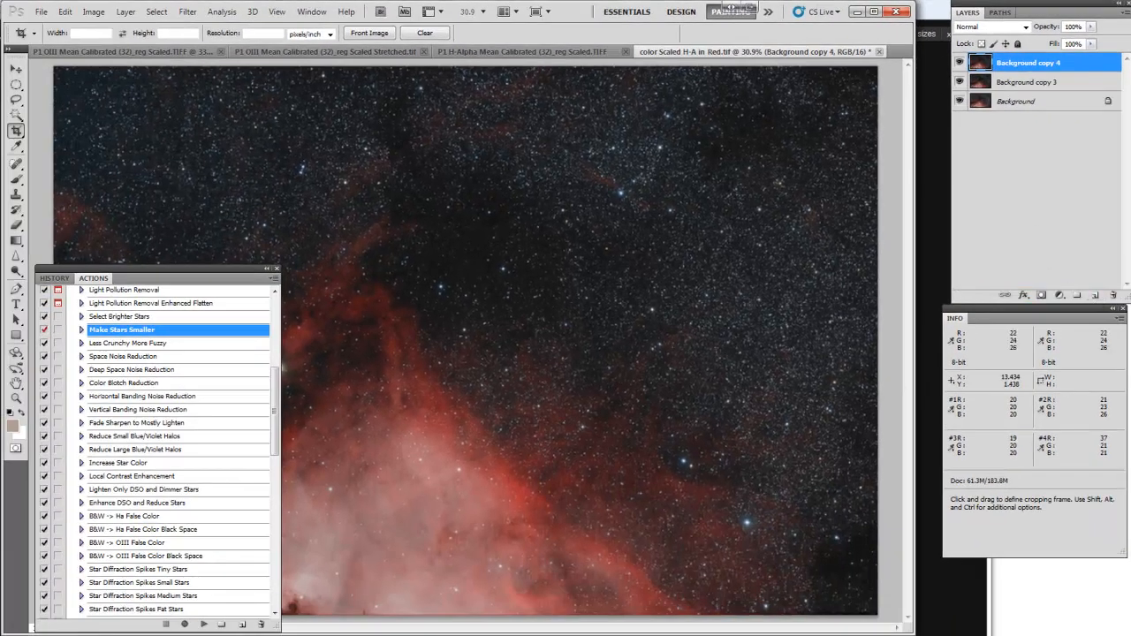
{"action": "left_click", "coordinate": [187, 11]}
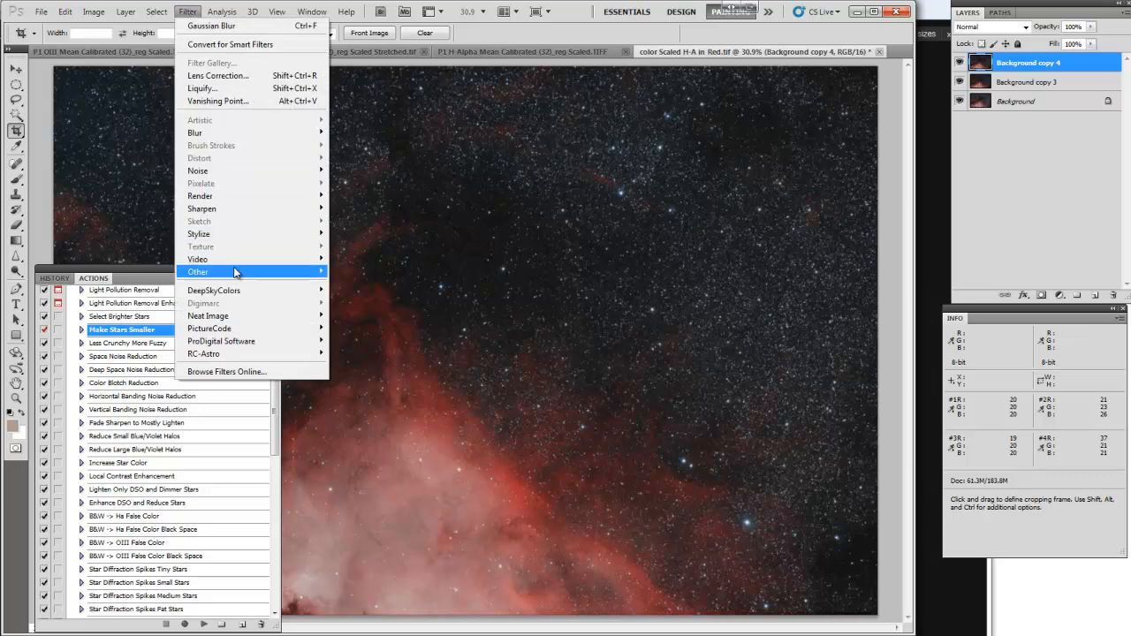
{"action": "mouse_move", "coordinate": [237, 272]}
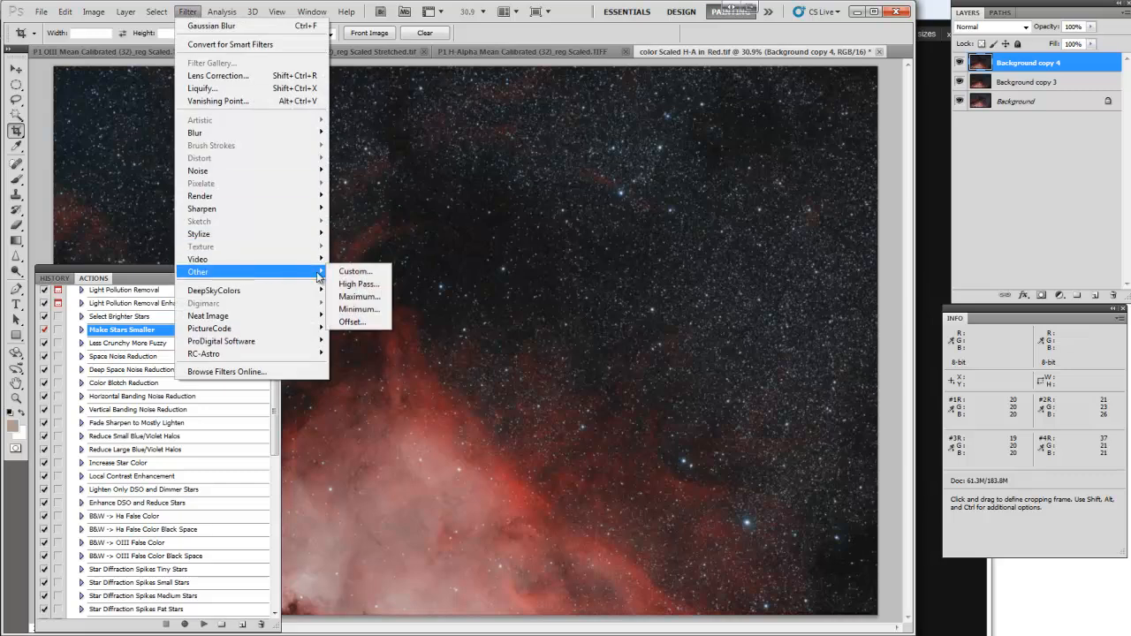
{"action": "left_click", "coordinate": [374, 309]}
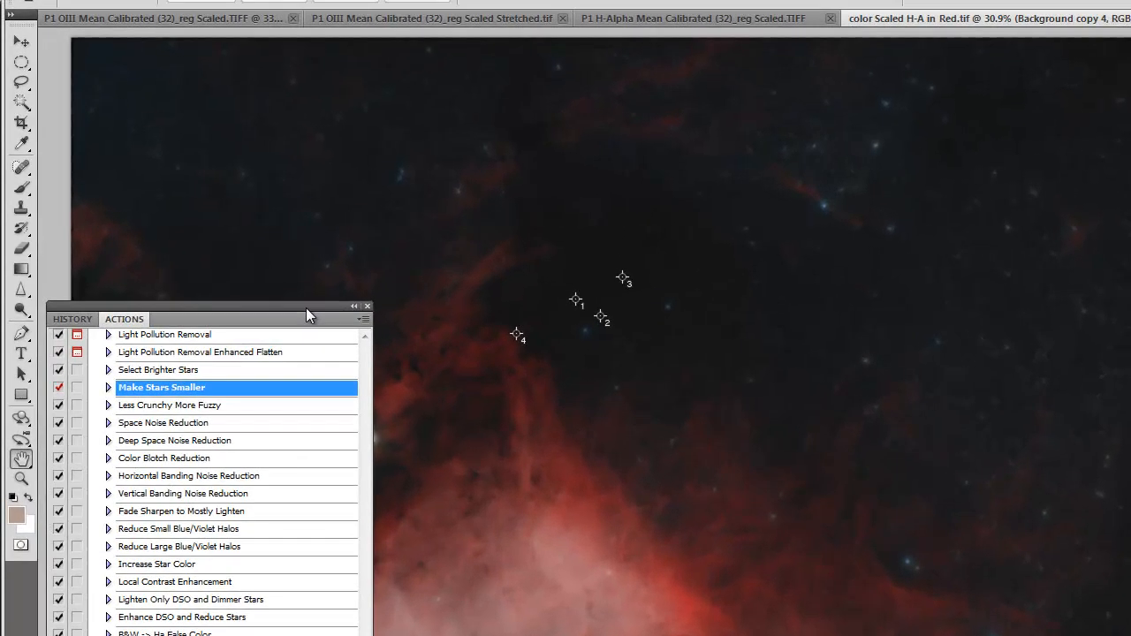
{"action": "left_click_drag", "start_coordinate": [242, 274], "coordinate": [0, 275]}
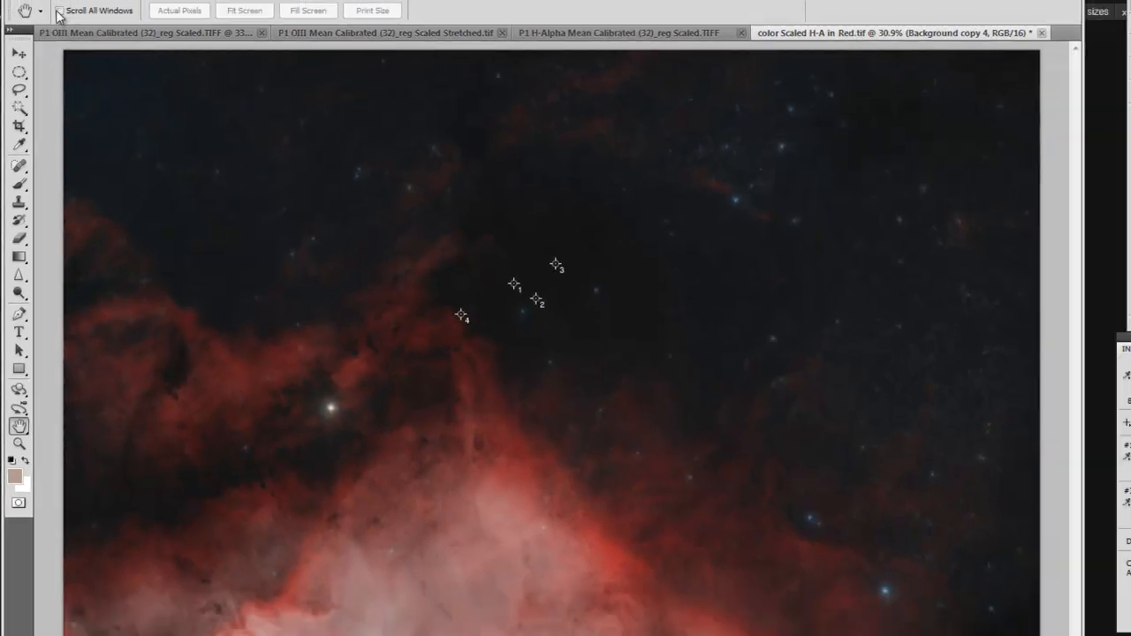
{"action": "left_click", "coordinate": [79, 0]}
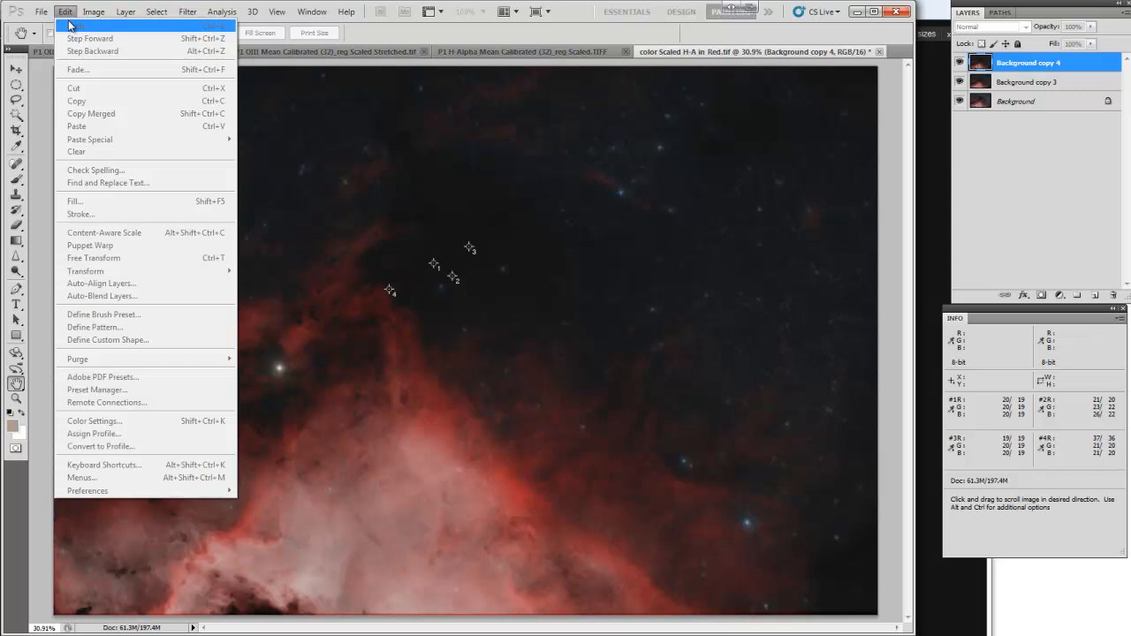
{"action": "left_click", "coordinate": [72, 26]}
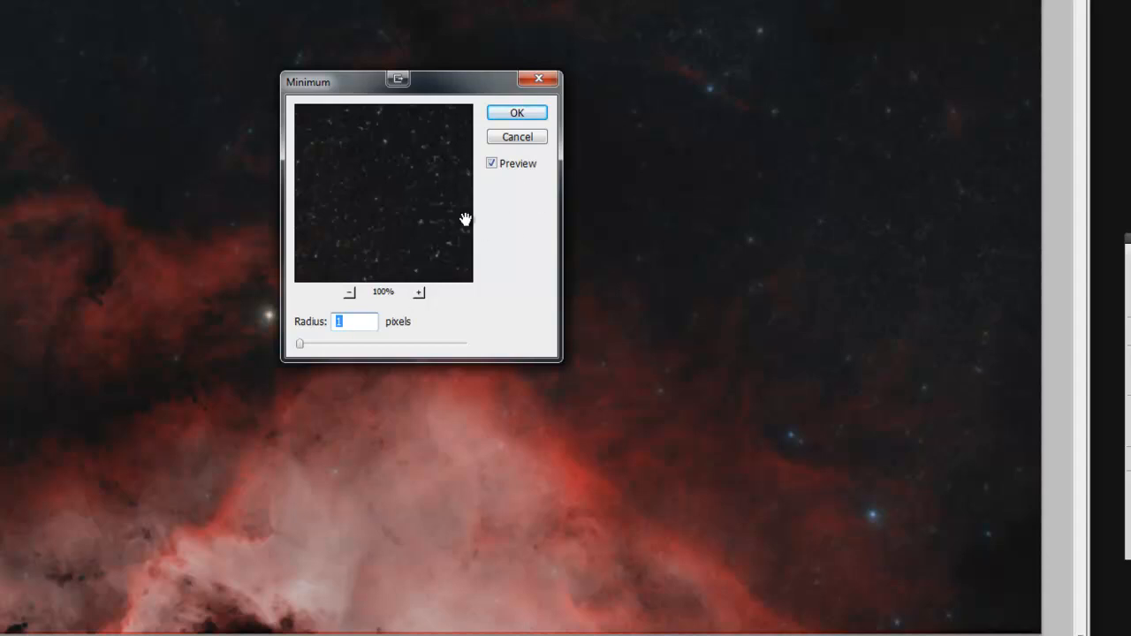
- Preview a Minimum radius of 11 pixels and apply the filter to Background copy 4 at 1 pixel
{"action": "left_click_drag", "start_coordinate": [435, 93], "coordinate": [765, 61]}
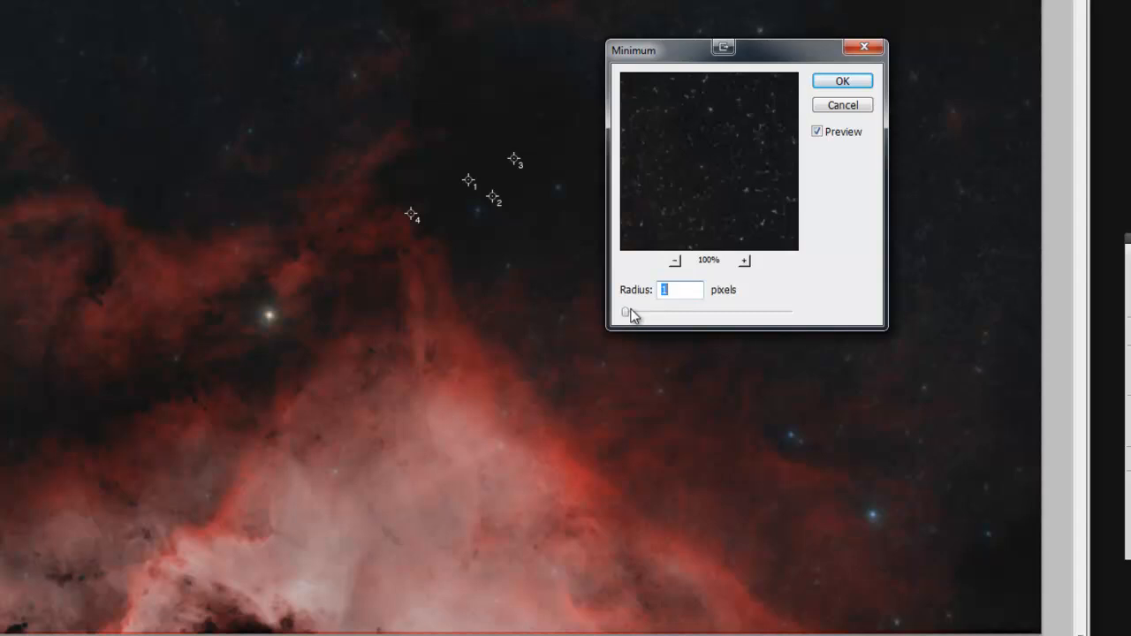
{"action": "left_click_drag", "start_coordinate": [624, 313], "coordinate": [641, 314]}
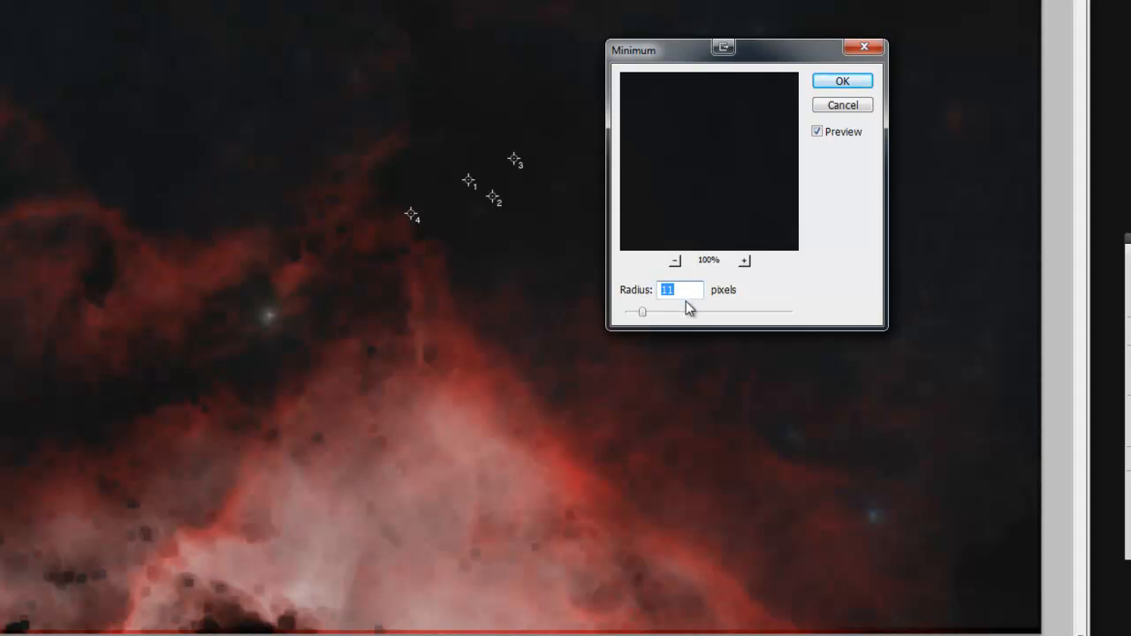
{"action": "left_click_drag", "start_coordinate": [645, 314], "coordinate": [587, 321]}
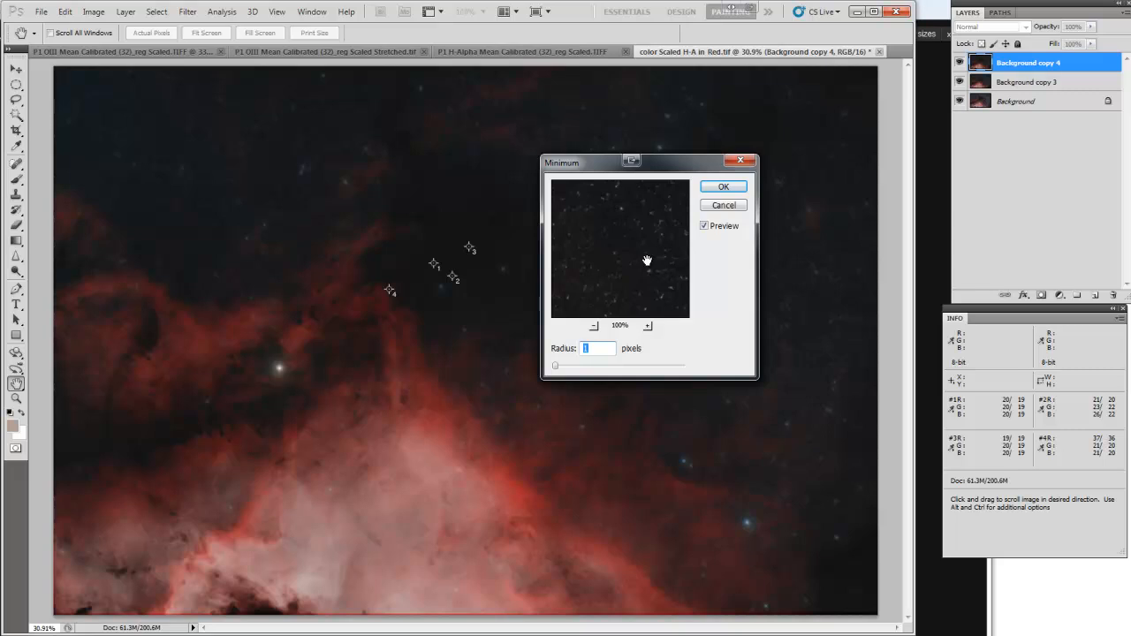
{"action": "left_click", "coordinate": [725, 188]}
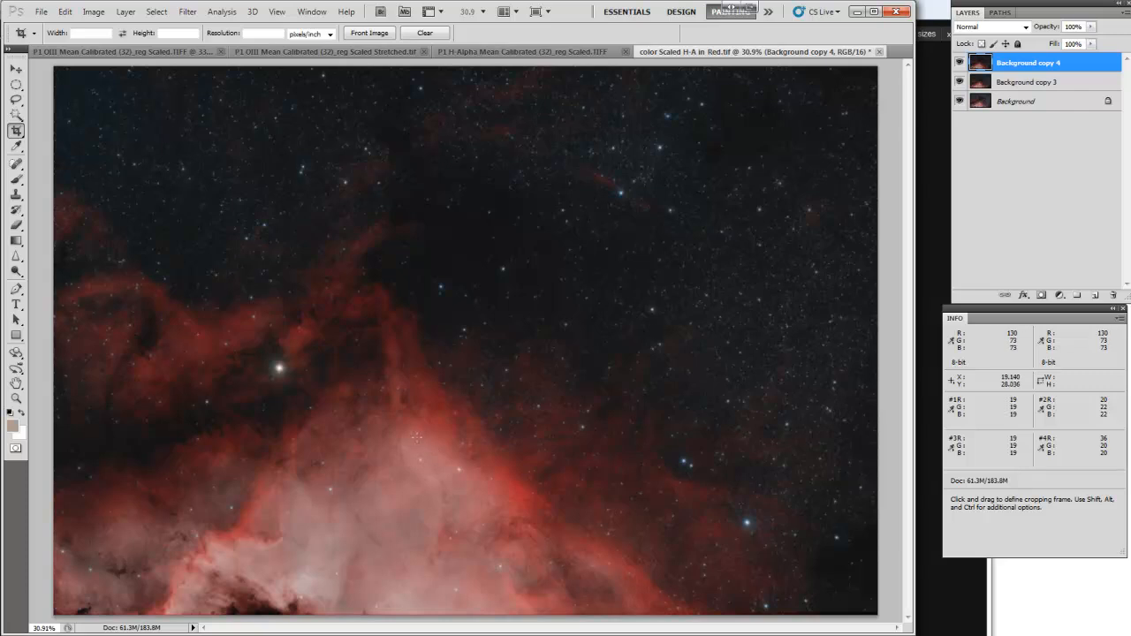
- Apply Dust & Scratches to Background copy 4 with a radius of 4 pixels and a threshold of 0 levels
{"action": "scroll", "coordinate": [730, 288], "scroll_direction": "up", "scroll_amount": 3}
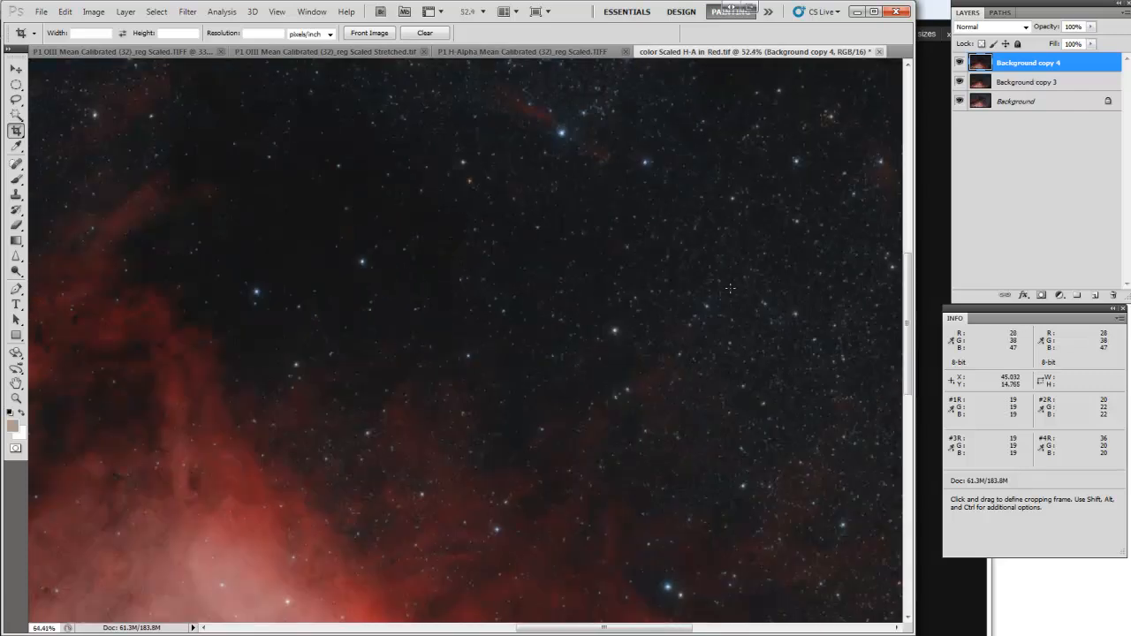
{"action": "scroll", "coordinate": [729, 288], "scroll_direction": "up", "scroll_amount": 8}
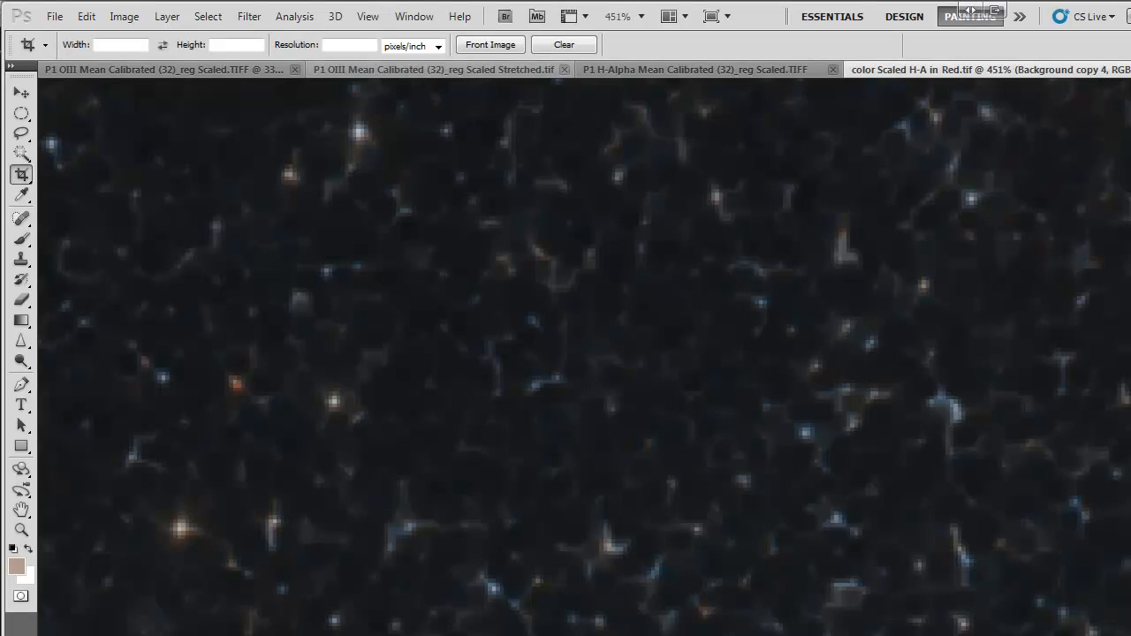
{"action": "left_click", "coordinate": [249, 16]}
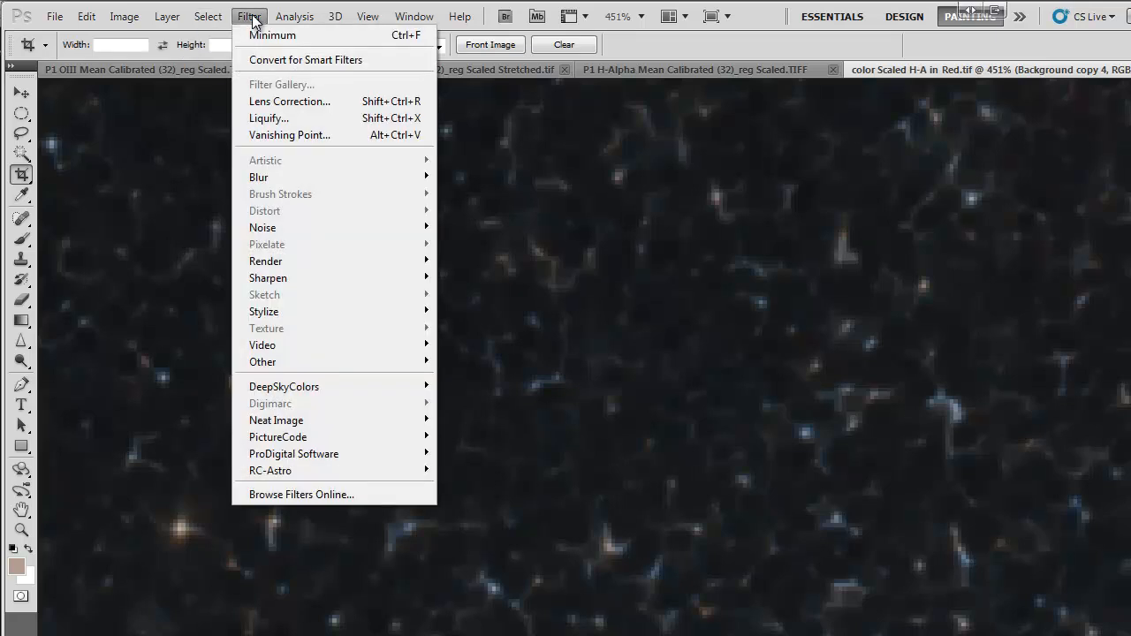
{"action": "mouse_move", "coordinate": [301, 227]}
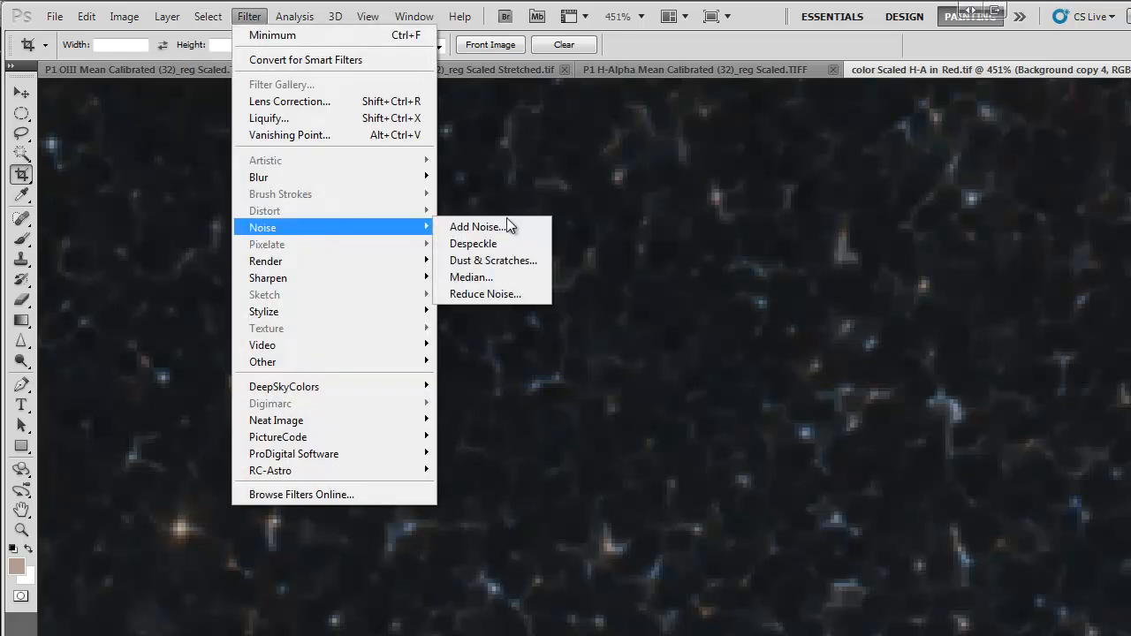
{"action": "left_click", "coordinate": [522, 258]}
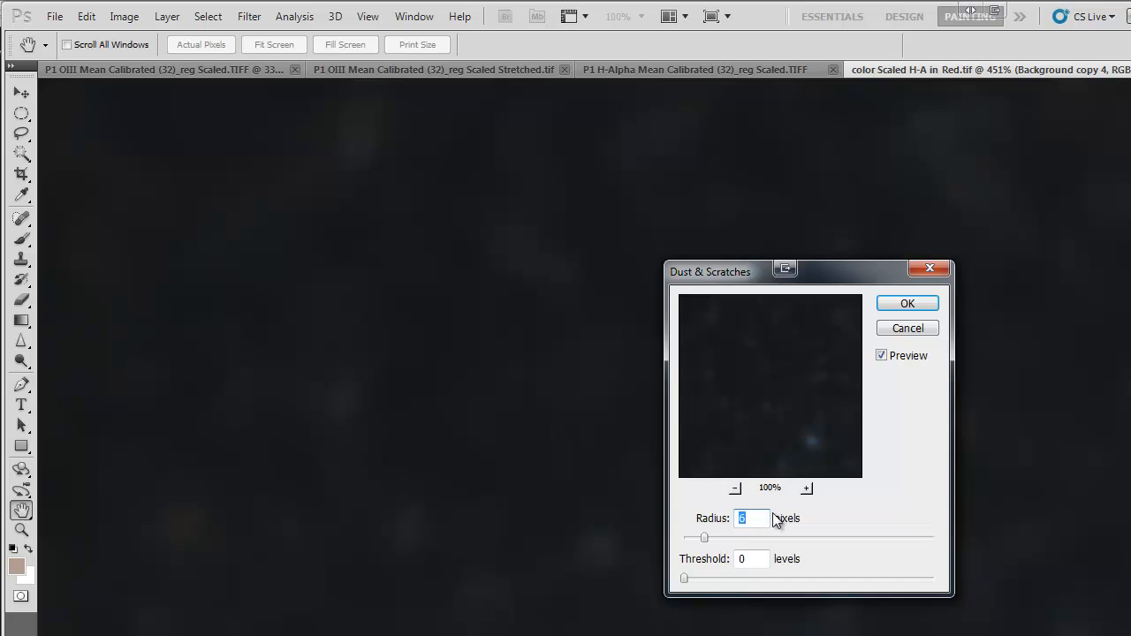
{"action": "left_click_drag", "start_coordinate": [702, 538], "coordinate": [693, 537]}
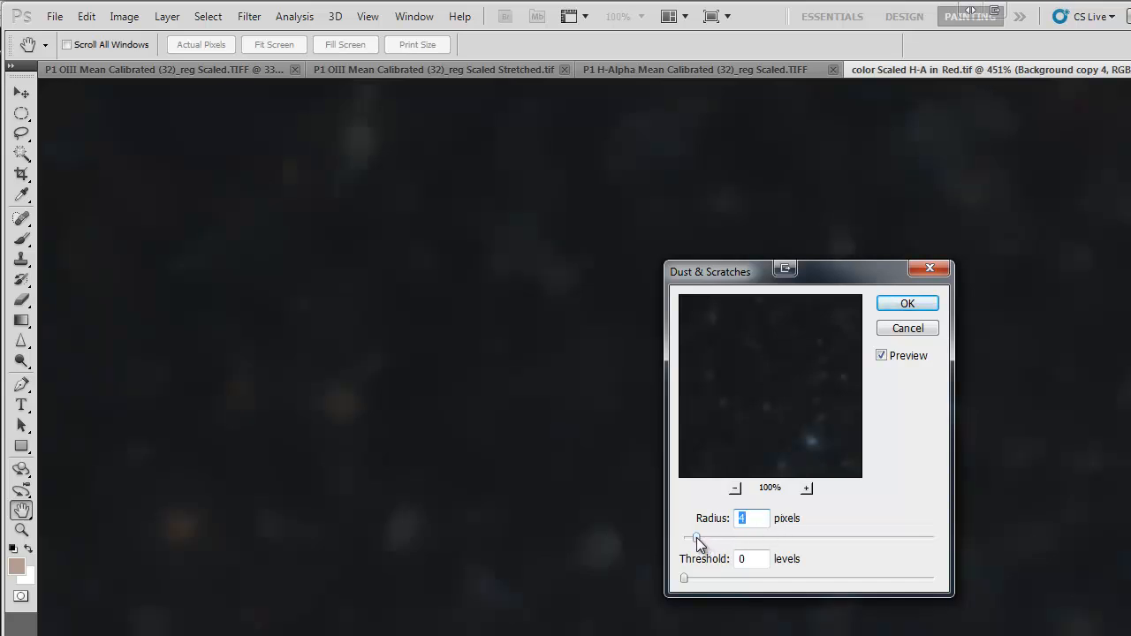
{"action": "key", "text": "Up"}
{"action": "key", "text": "ctrl+0"}
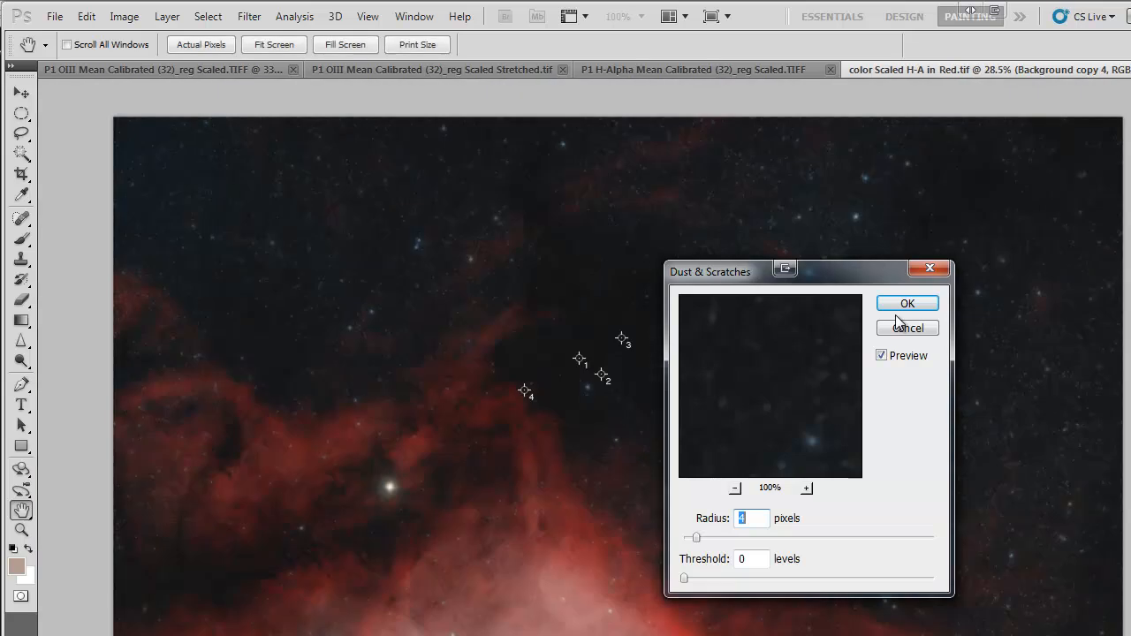
{"action": "left_click_drag", "start_coordinate": [842, 278], "coordinate": [427, 233]}
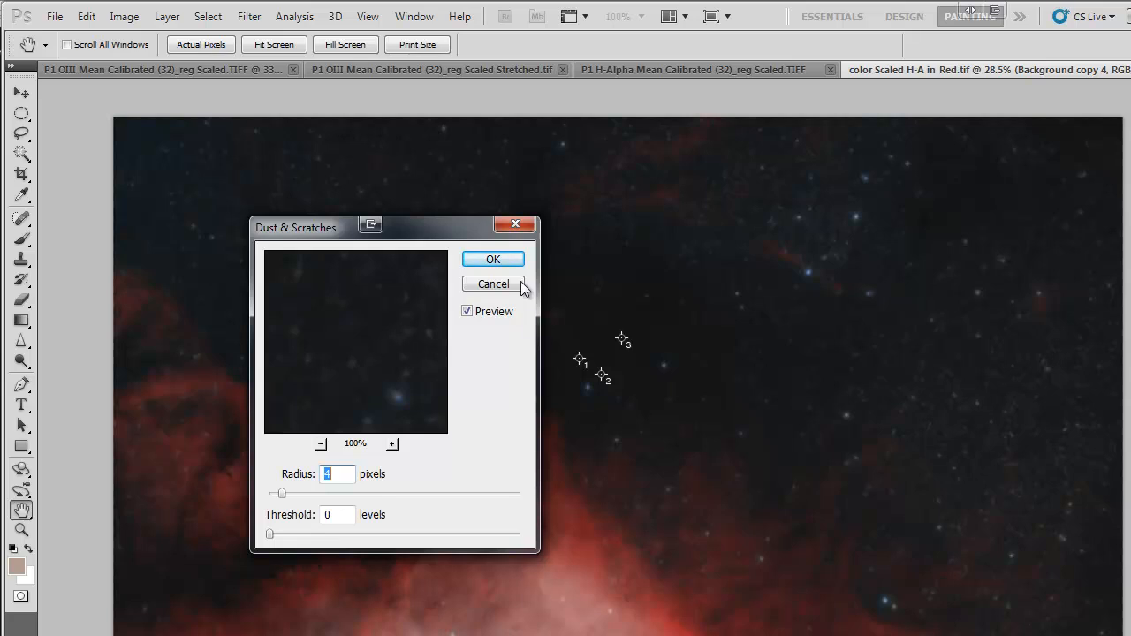
{"action": "left_click", "coordinate": [500, 262]}
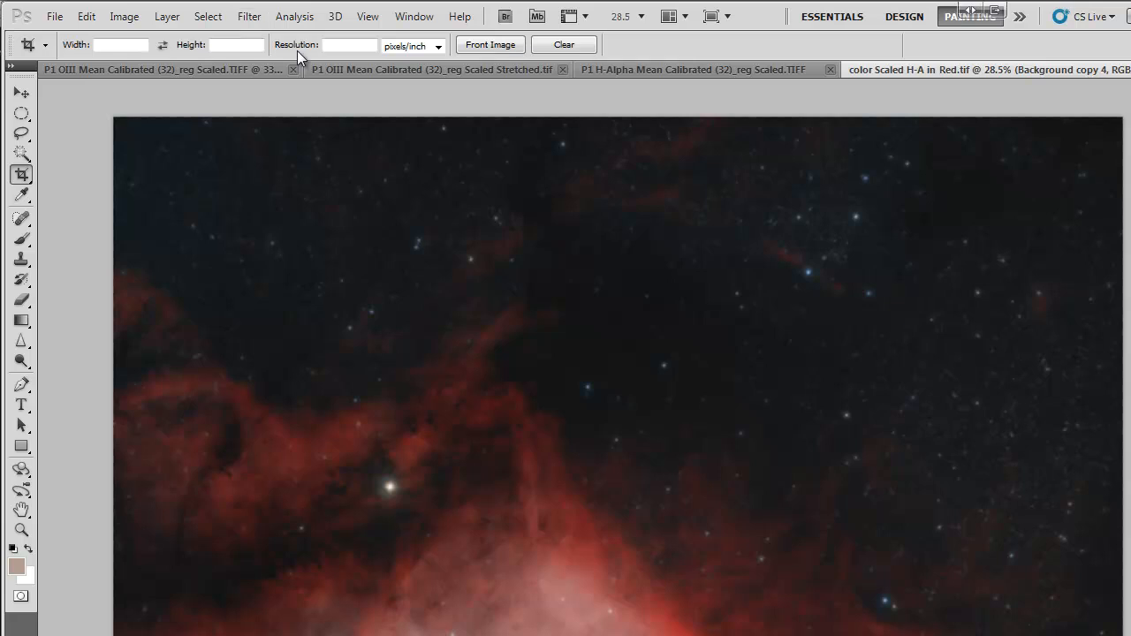
- Open Gaussian Blur for Background copy 4, lower the radius to 4.4 pixels and check the preview
{"action": "left_click", "coordinate": [247, 15]}
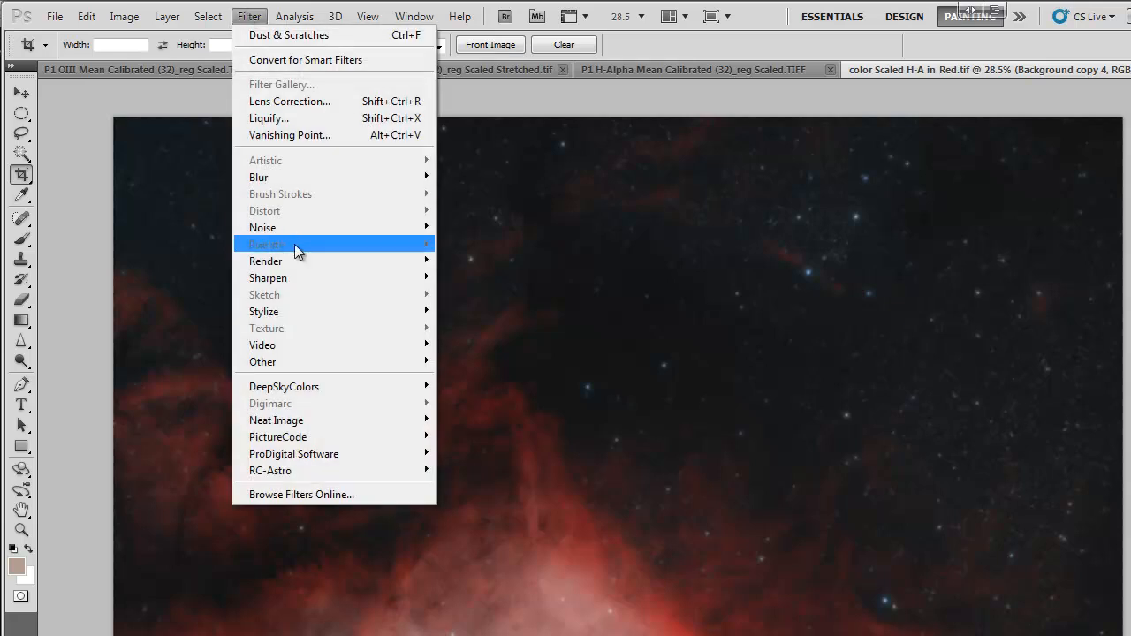
{"action": "mouse_move", "coordinate": [295, 178]}
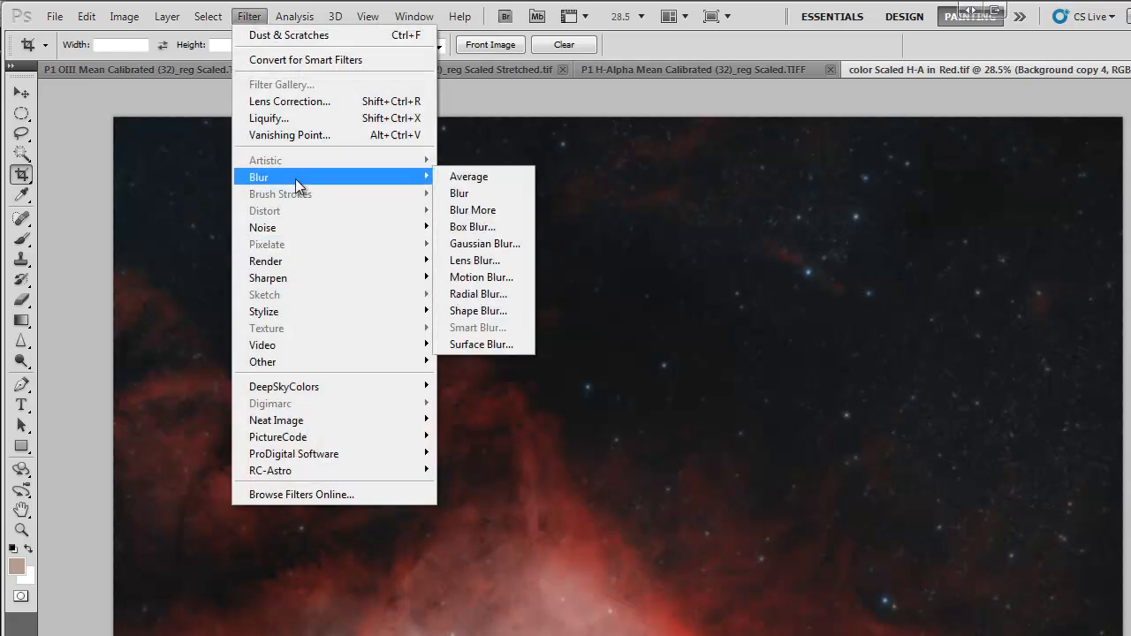
{"action": "left_click", "coordinate": [491, 248]}
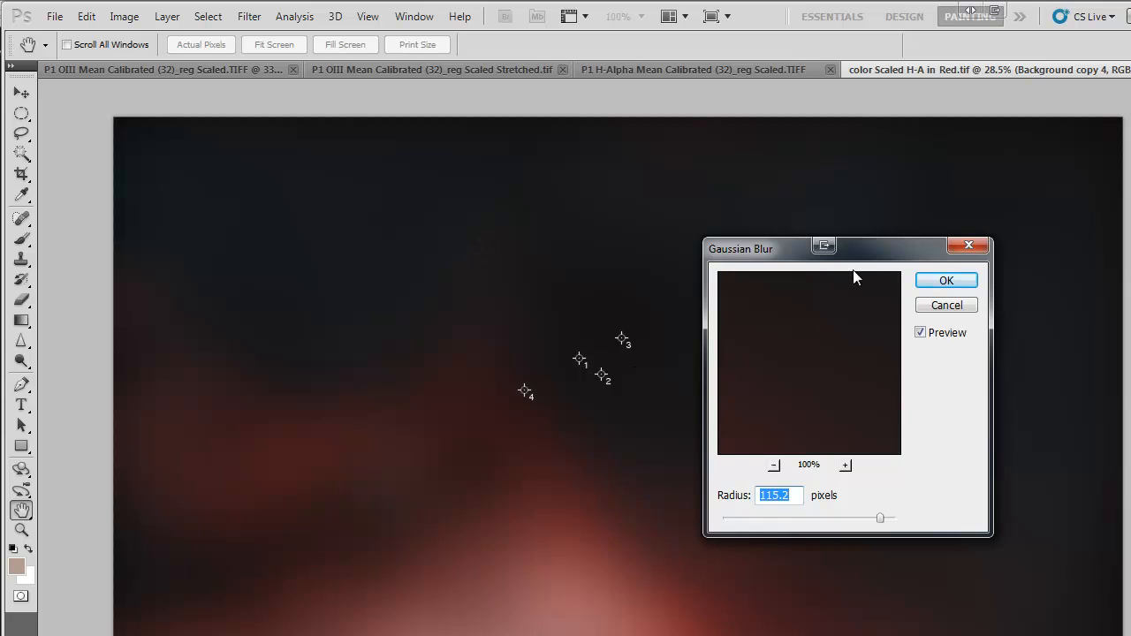
{"action": "left_click_drag", "start_coordinate": [876, 250], "coordinate": [237, 185]}
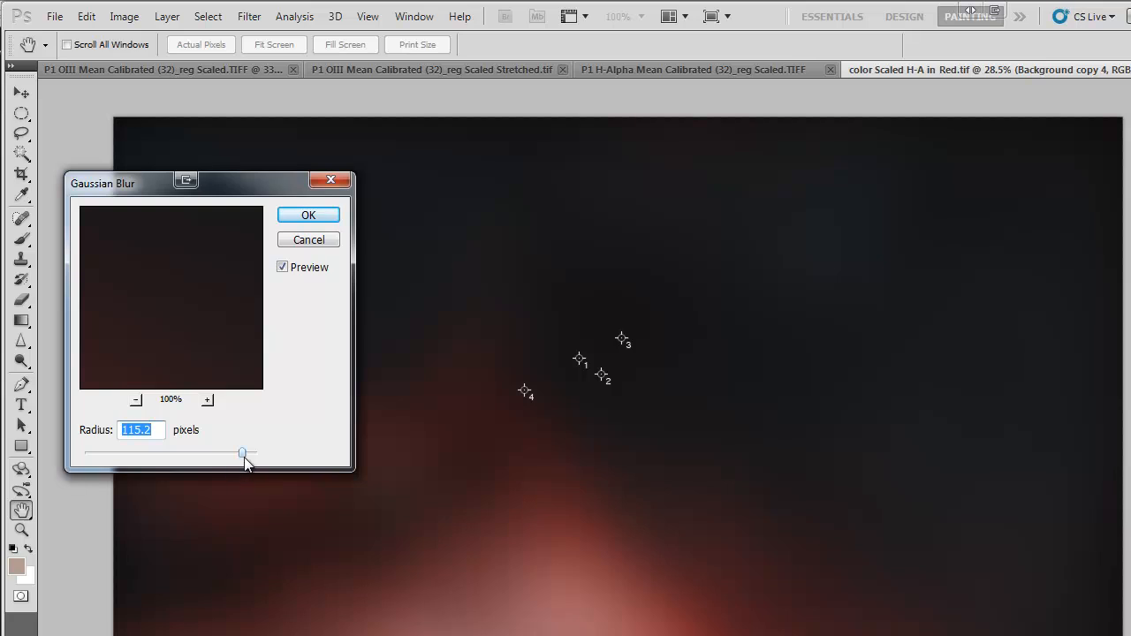
{"action": "left_click_drag", "start_coordinate": [245, 454], "coordinate": [125, 465]}
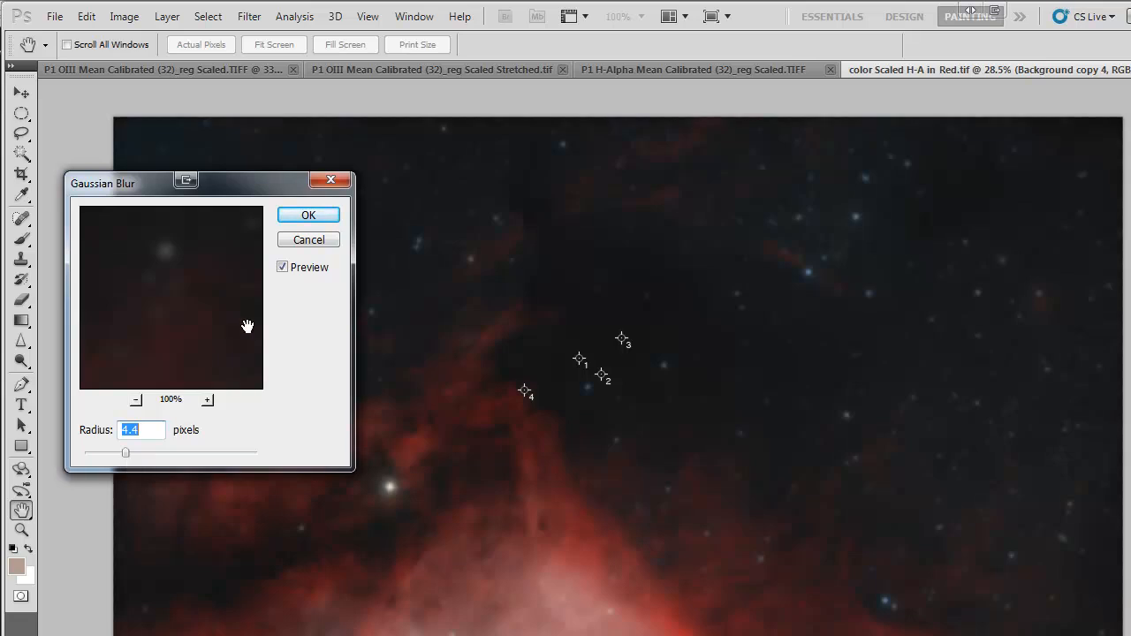
{"action": "left_click", "coordinate": [284, 266]}
{"action": "mouse_move", "coordinate": [182, 348]}
{"action": "left_mouse_down"}
{"action": "mouse_move", "coordinate": [141, 305]}
{"action": "mouse_move", "coordinate": [198, 340]}
{"action": "left_mouse_up"}
- Set the Gaussian Blur radius to 1.5 pixels and apply the blur to Background copy 4
{"action": "left_click_drag", "start_coordinate": [104, 454], "coordinate": [94, 451]}
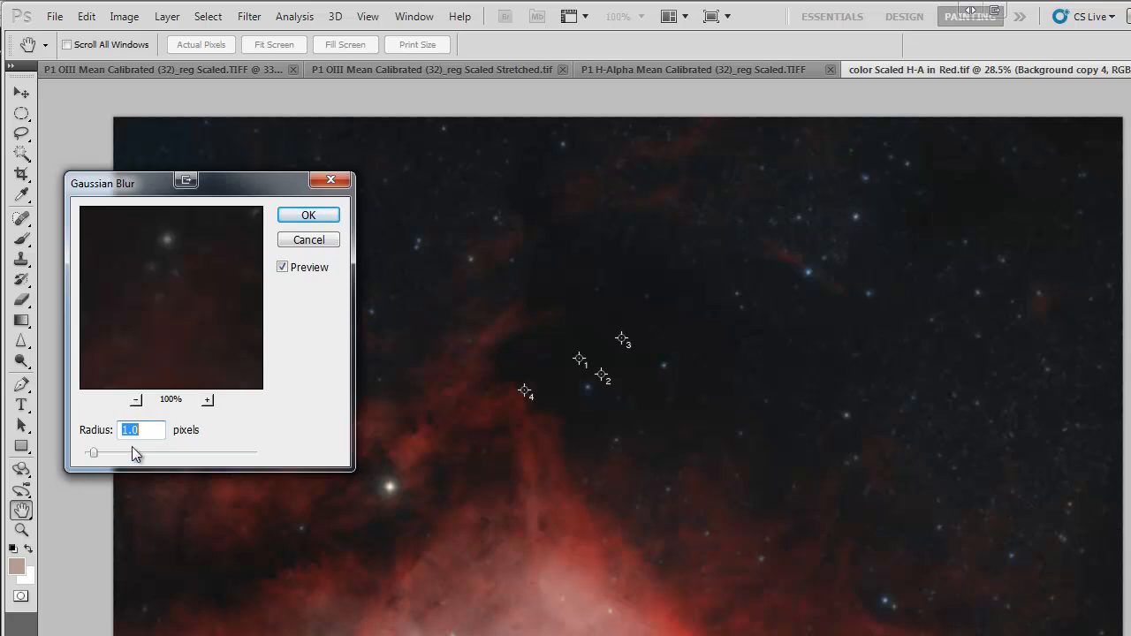
{"action": "key", "text": "Up"}
{"action": "key", "text": "Up"}
{"action": "key", "text": "Up"}
{"action": "key", "text": "Up"}
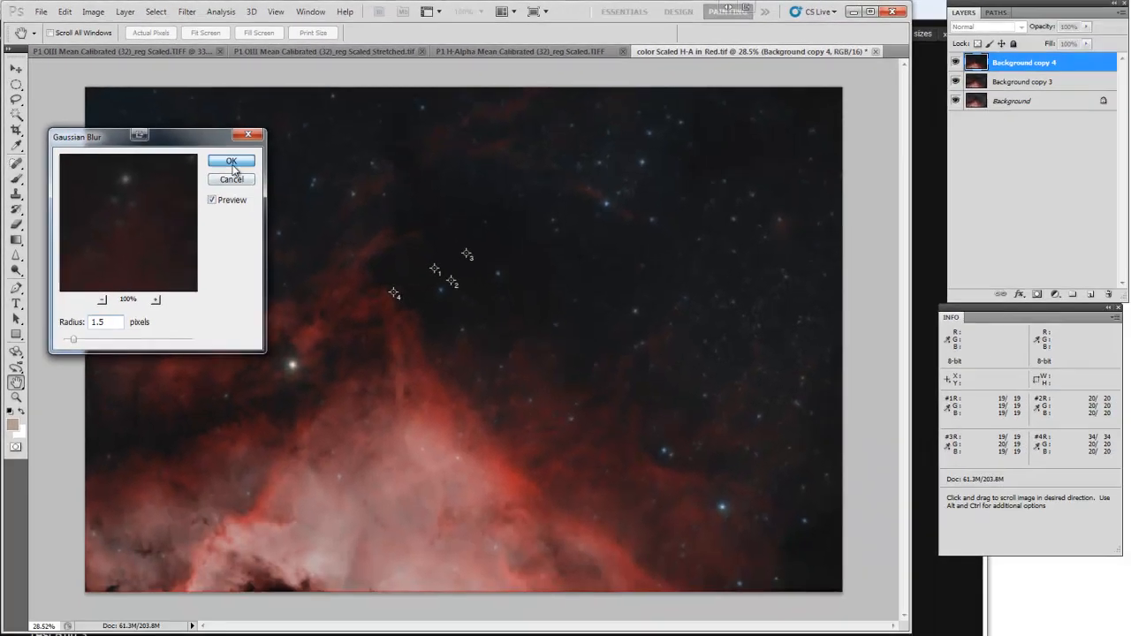
{"action": "left_click", "coordinate": [308, 215]}
{"action": "key", "text": "c"}
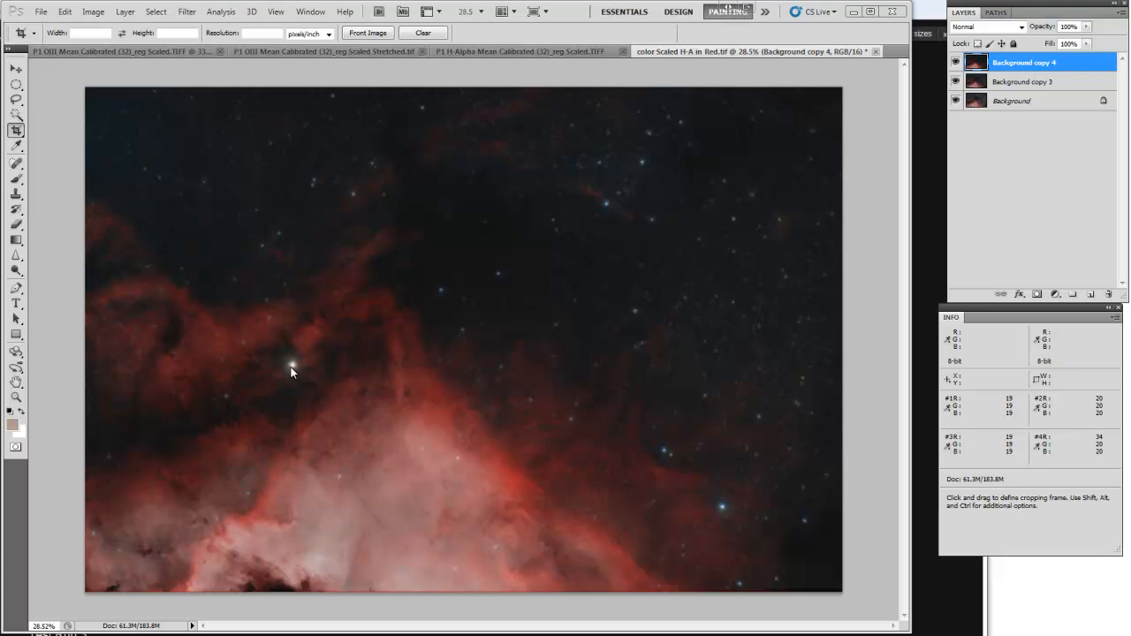
- Start a Color Range selection on Background copy 4 and sample the halo color around the bright star
{"action": "left_click", "coordinate": [271, 383]}
{"action": "scroll", "coordinate": [264, 381], "scroll_direction": "up", "scroll_amount": 10}
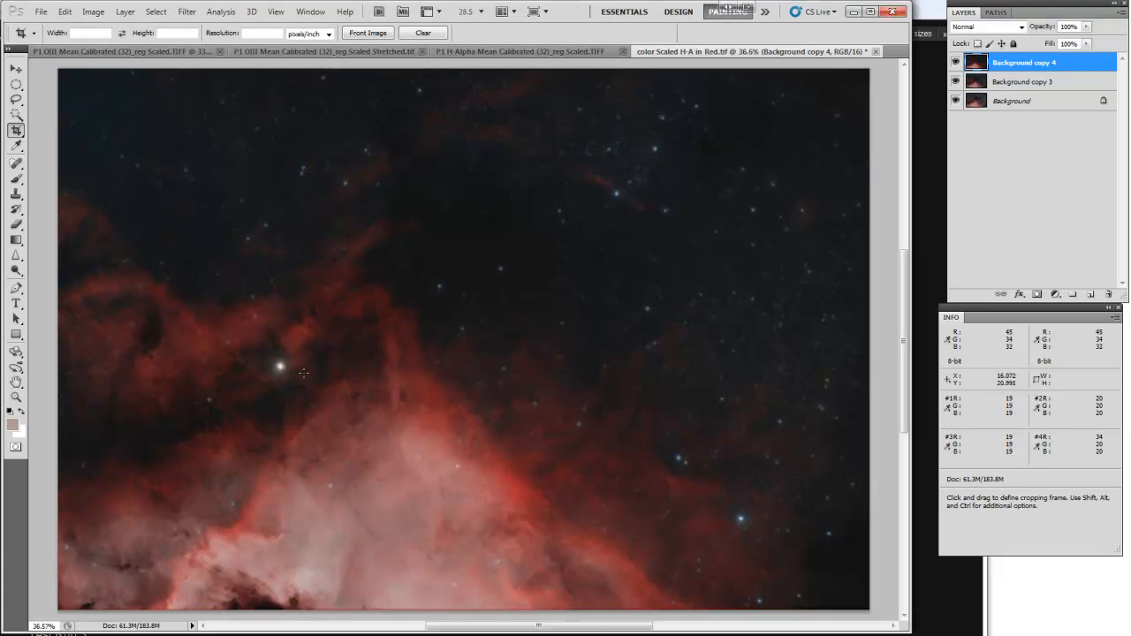
{"action": "scroll", "coordinate": [263, 381], "scroll_direction": "up", "scroll_amount": 6}
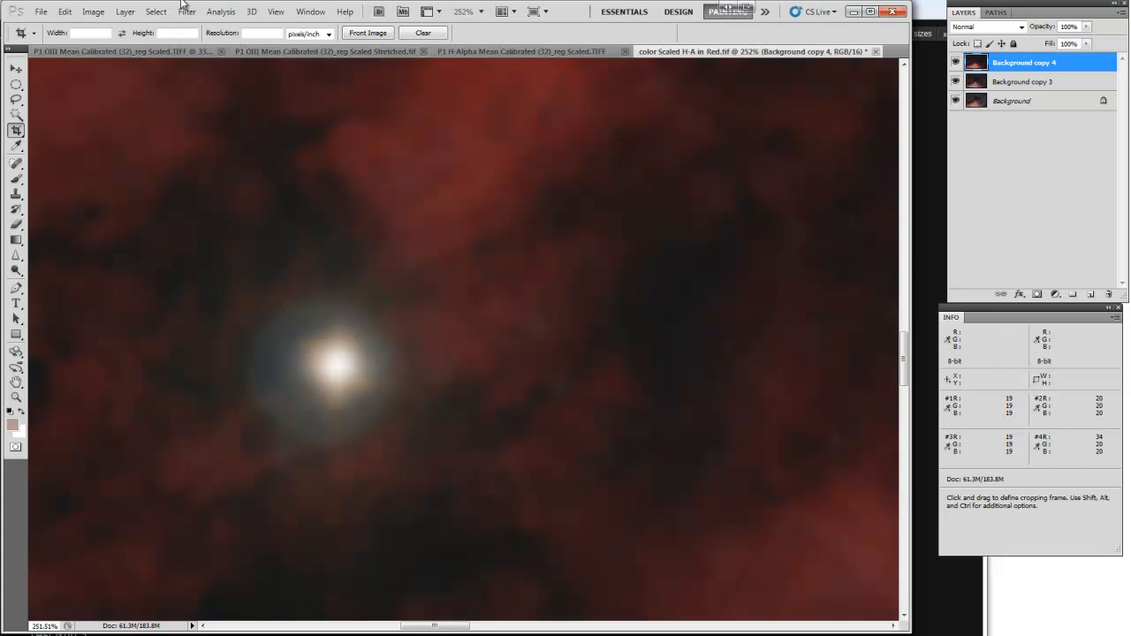
{"action": "left_click_drag", "start_coordinate": [156, 9], "coordinate": [162, 12]}
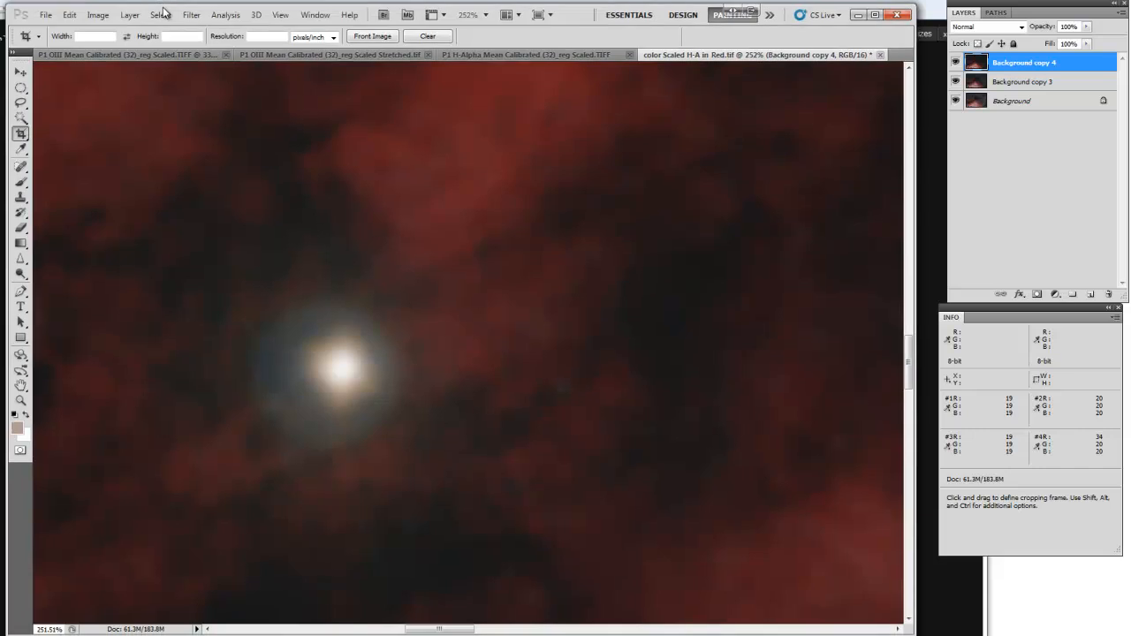
{"action": "left_click", "coordinate": [160, 15]}
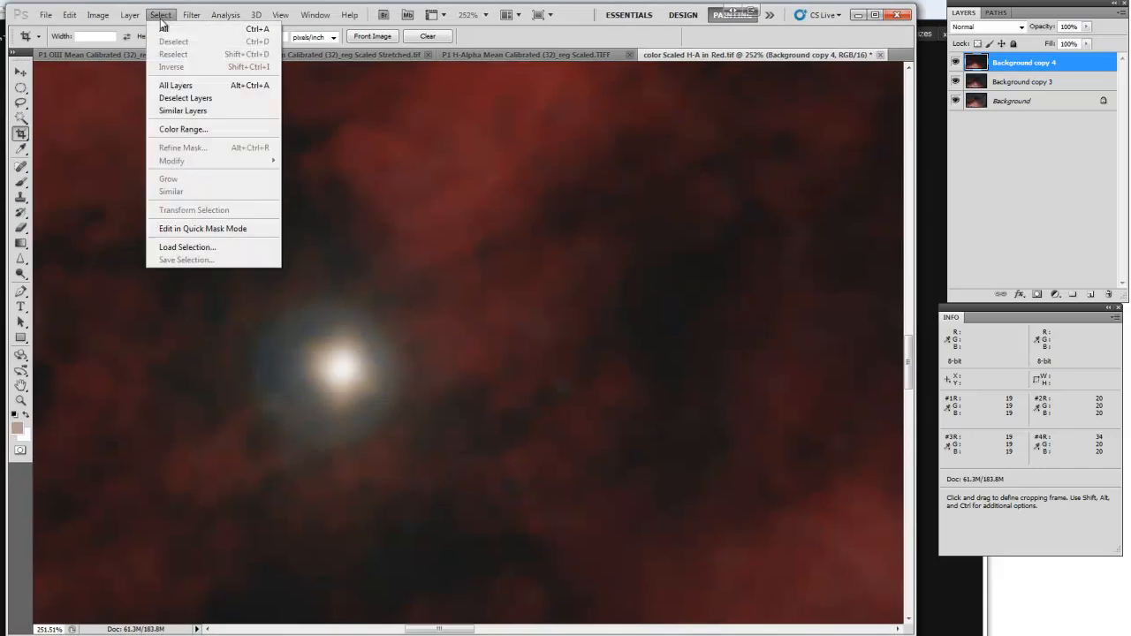
{"action": "left_click", "coordinate": [209, 129]}
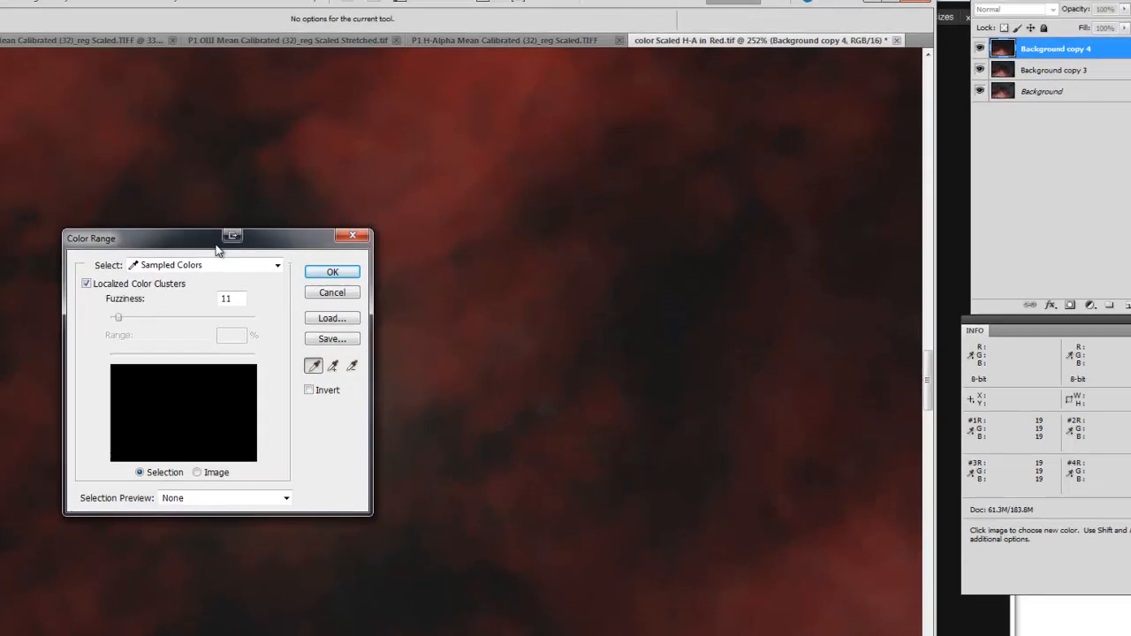
{"action": "left_click_drag", "start_coordinate": [256, 244], "coordinate": [595, 175]}
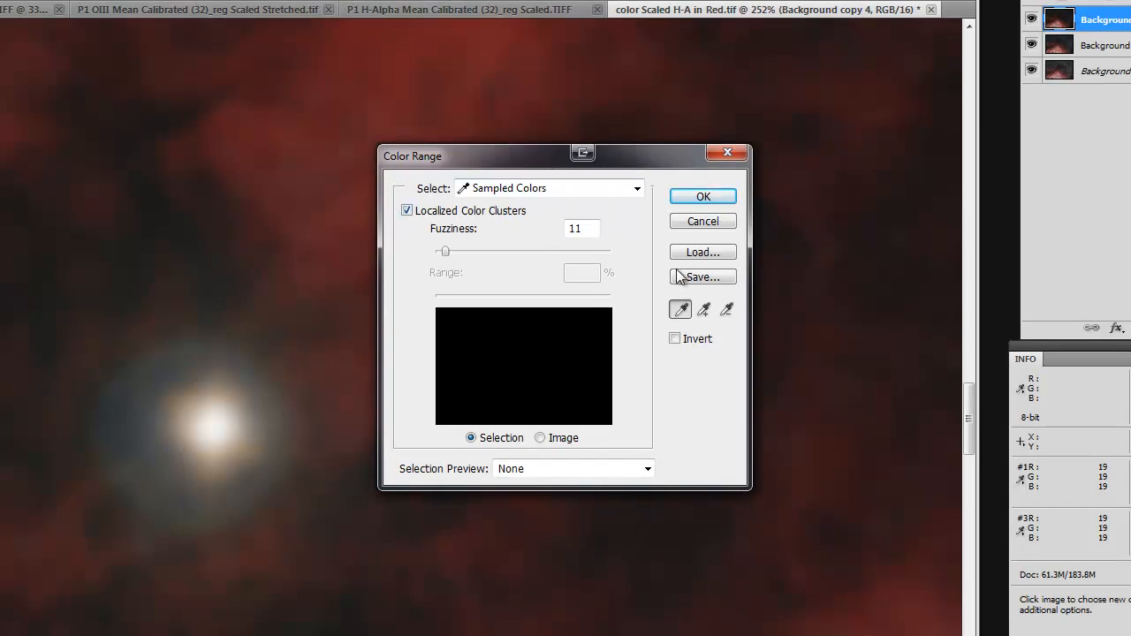
{"action": "left_click", "coordinate": [142, 409]}
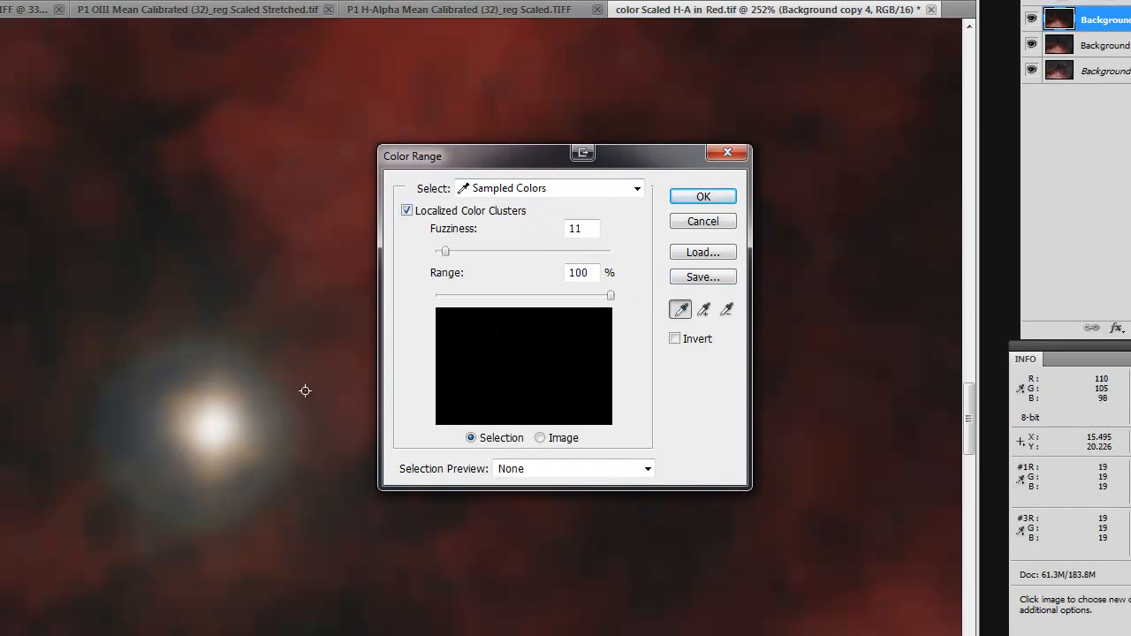
- Add more of the bright star's halo tones to the Color Range at fuzziness 11 and accept the selection
{"action": "left_click", "coordinate": [704, 311]}
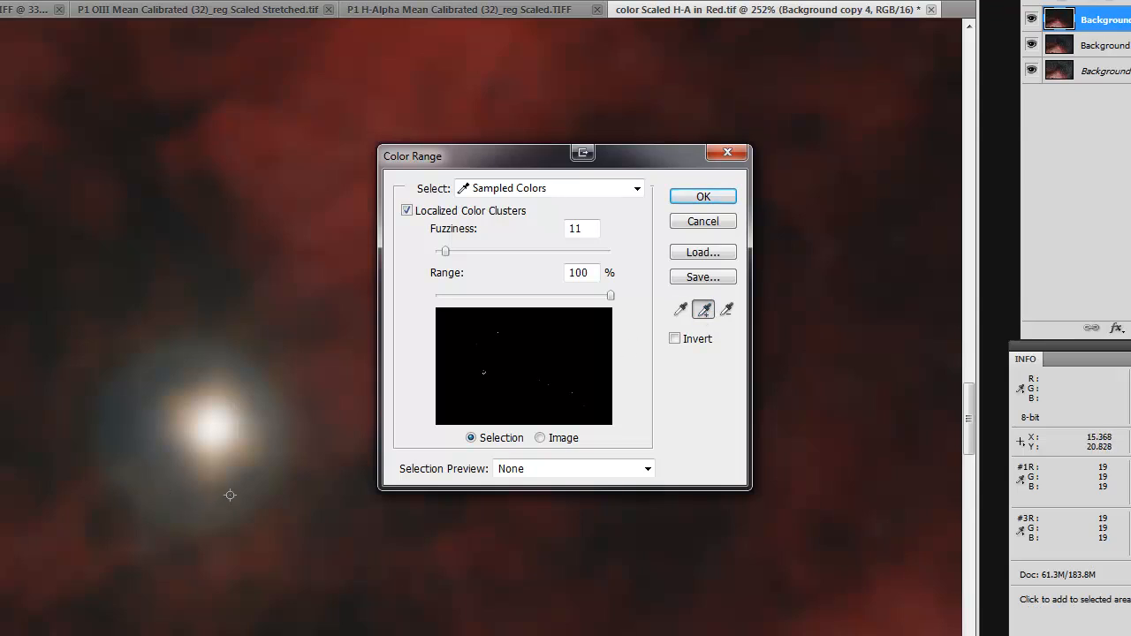
{"action": "left_click", "coordinate": [225, 361]}
{"action": "left_click", "coordinate": [114, 428]}
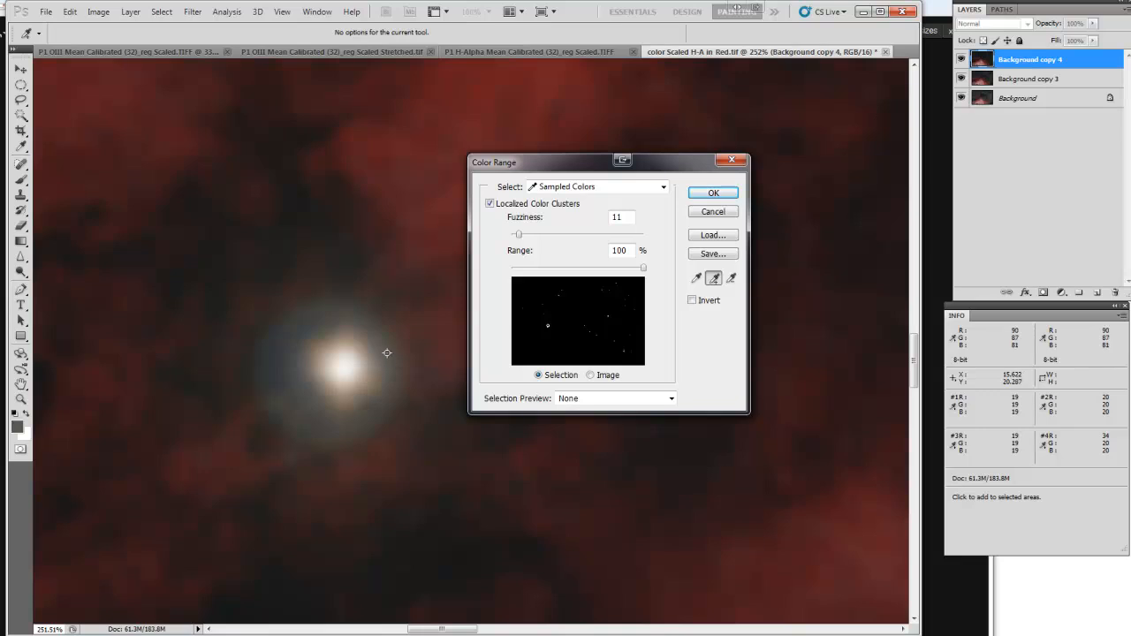
{"action": "left_click", "coordinate": [714, 193]}
{"action": "key", "text": "c"}
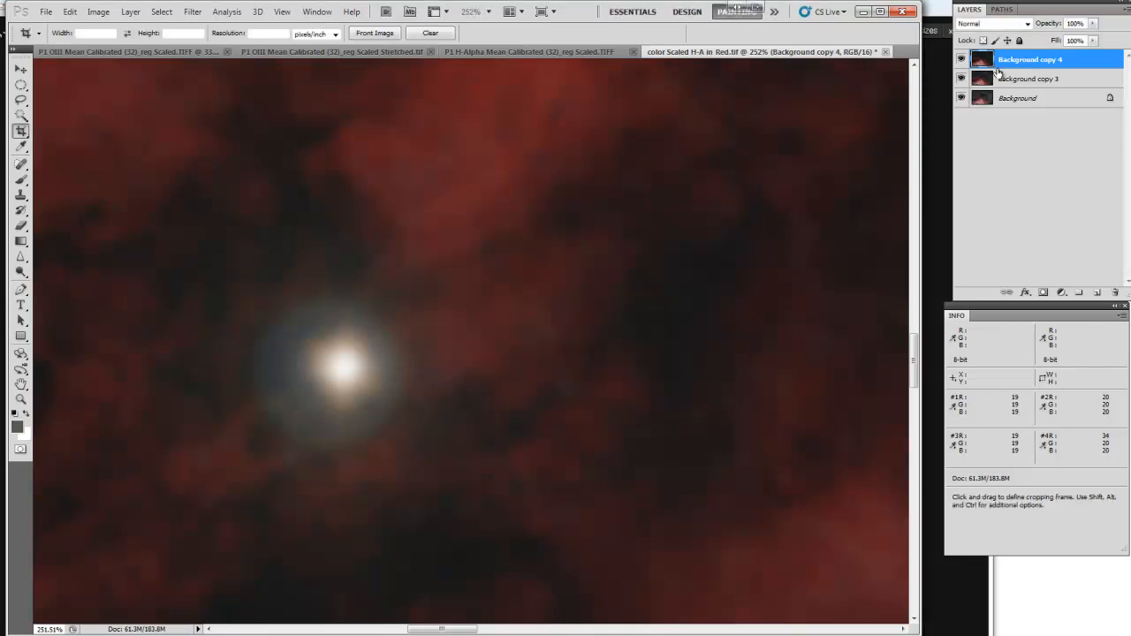
- Duplicate Background copy 4 and select the star halos on the duplicate with Color Range at fuzziness 11 and range 100%
{"action": "left_click_drag", "start_coordinate": [1014, 59], "coordinate": [1095, 296]}
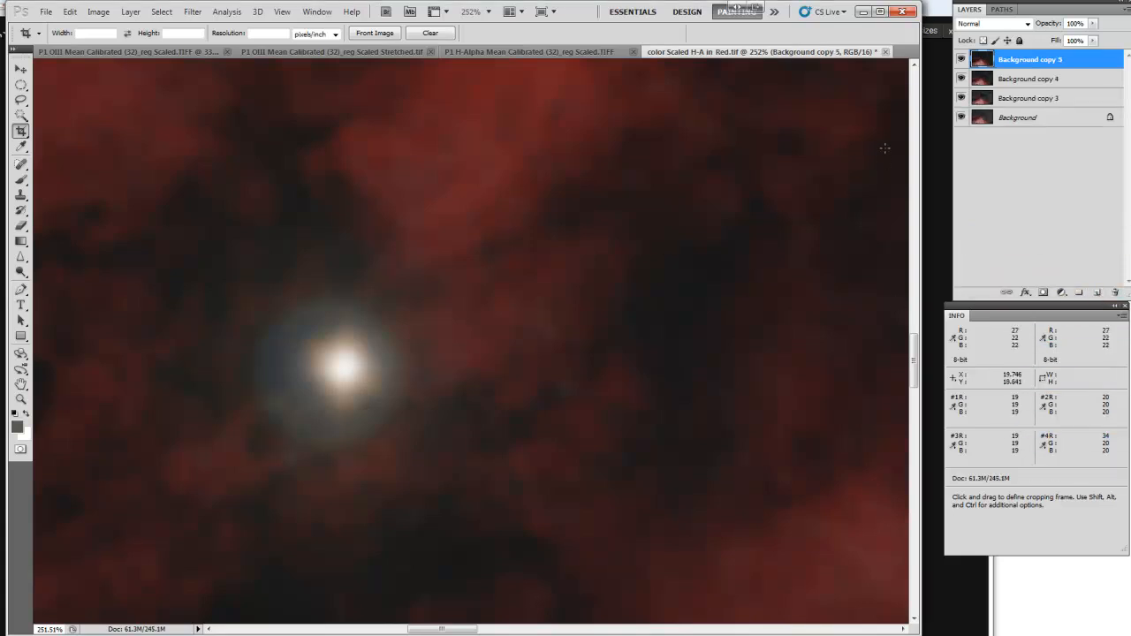
{"action": "left_click", "coordinate": [161, 11]}
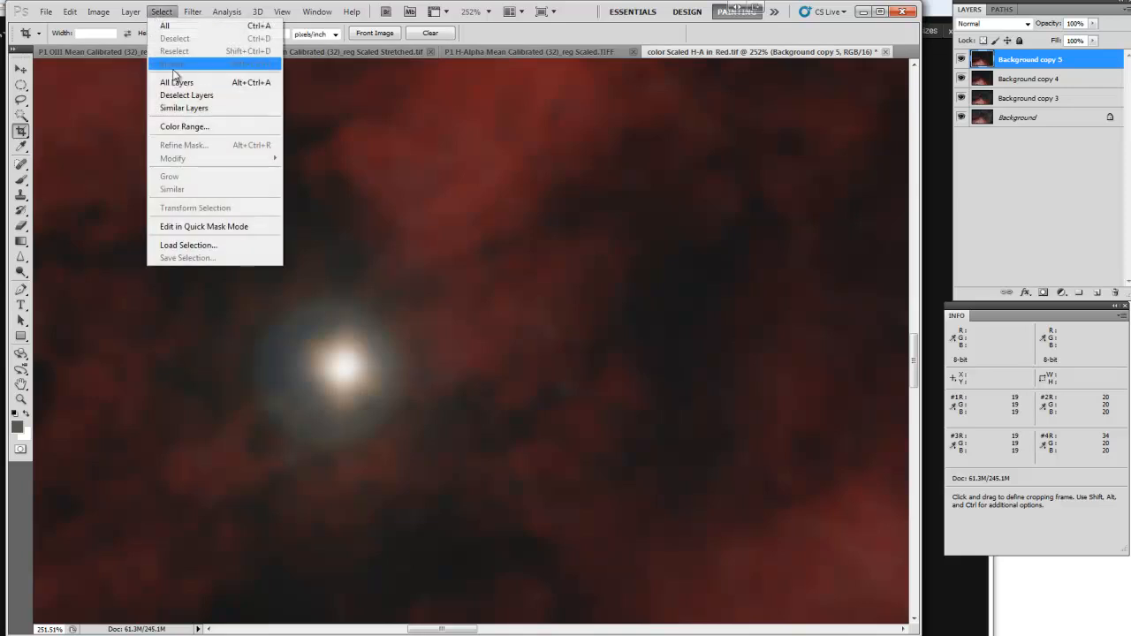
{"action": "left_click", "coordinate": [194, 125]}
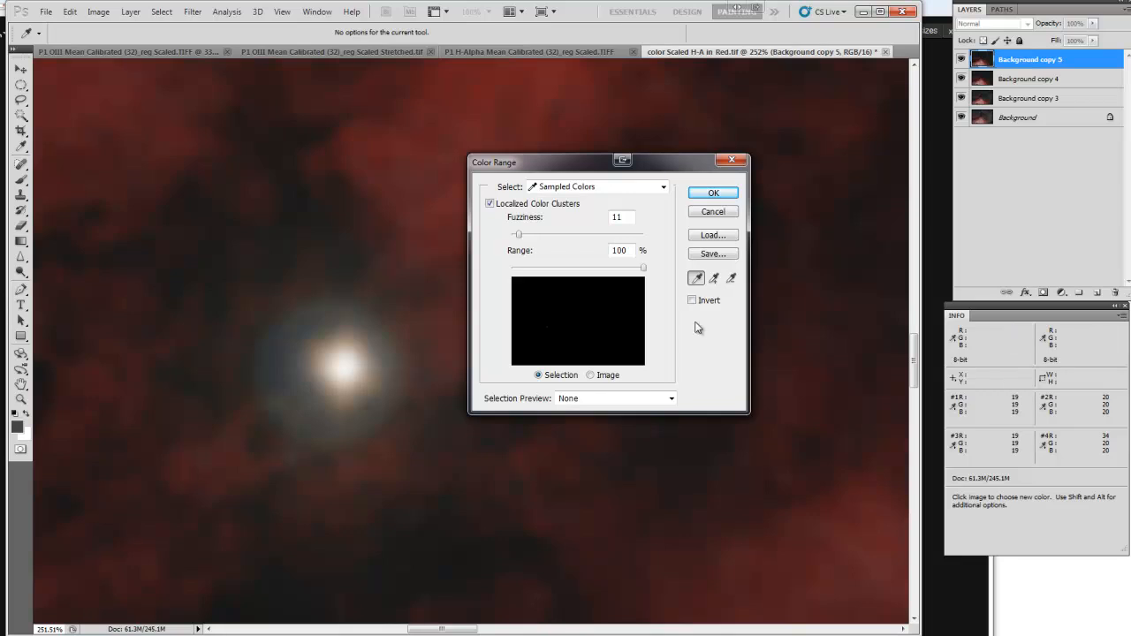
{"action": "left_click", "coordinate": [714, 278]}
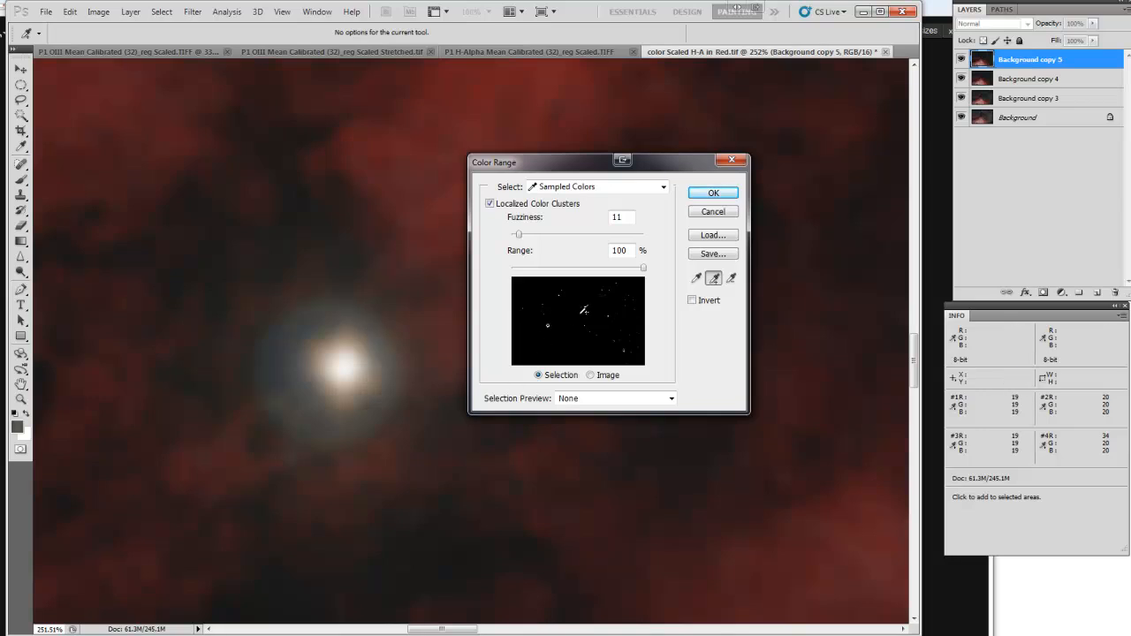
{"action": "left_click", "coordinate": [714, 194]}
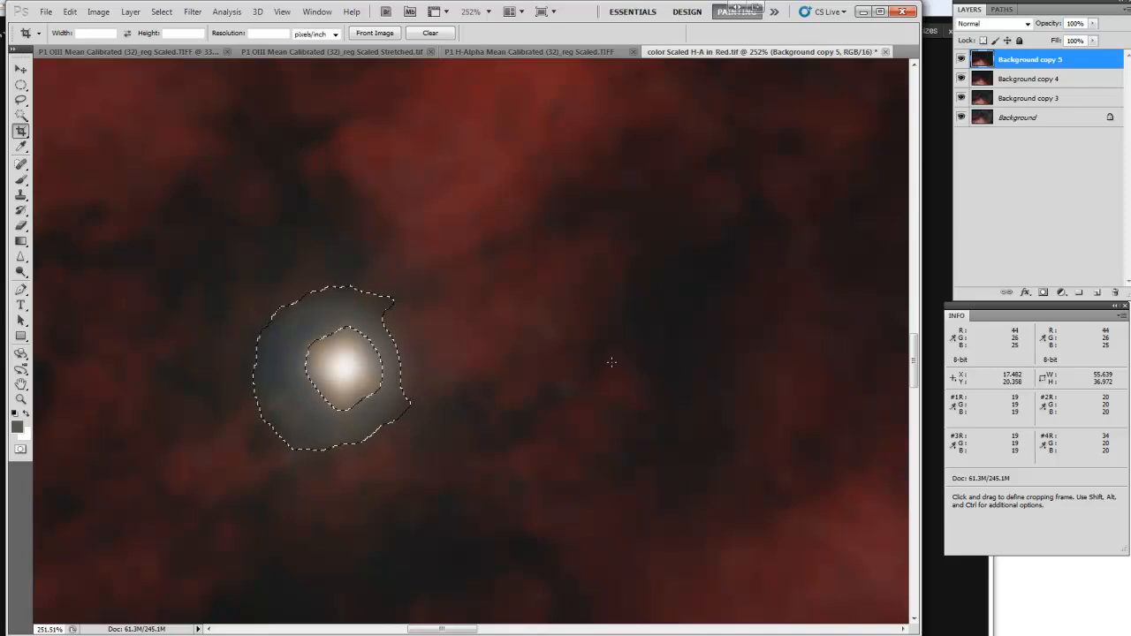
- Examine across the whole image which star halos the color-range selection covers, including a close-up of one small star
{"action": "scroll", "coordinate": [610, 363], "scroll_direction": "down", "scroll_amount": 3}
{"action": "scroll", "coordinate": [612, 363], "scroll_direction": "down", "scroll_amount": 4}
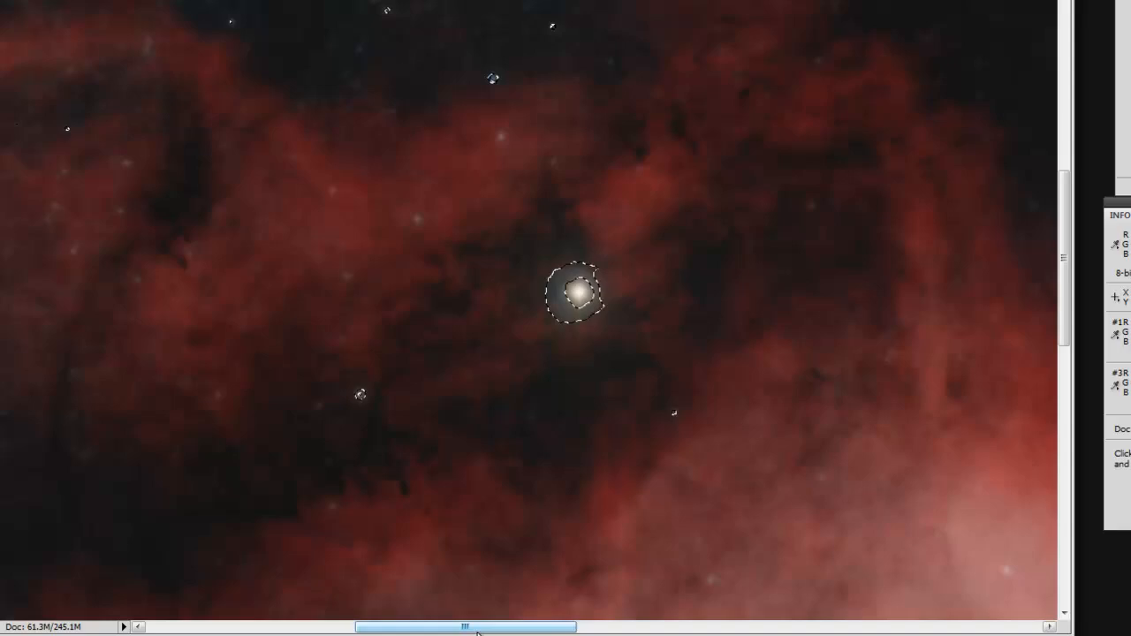
{"action": "left_click_drag", "start_coordinate": [477, 632], "coordinate": [724, 609]}
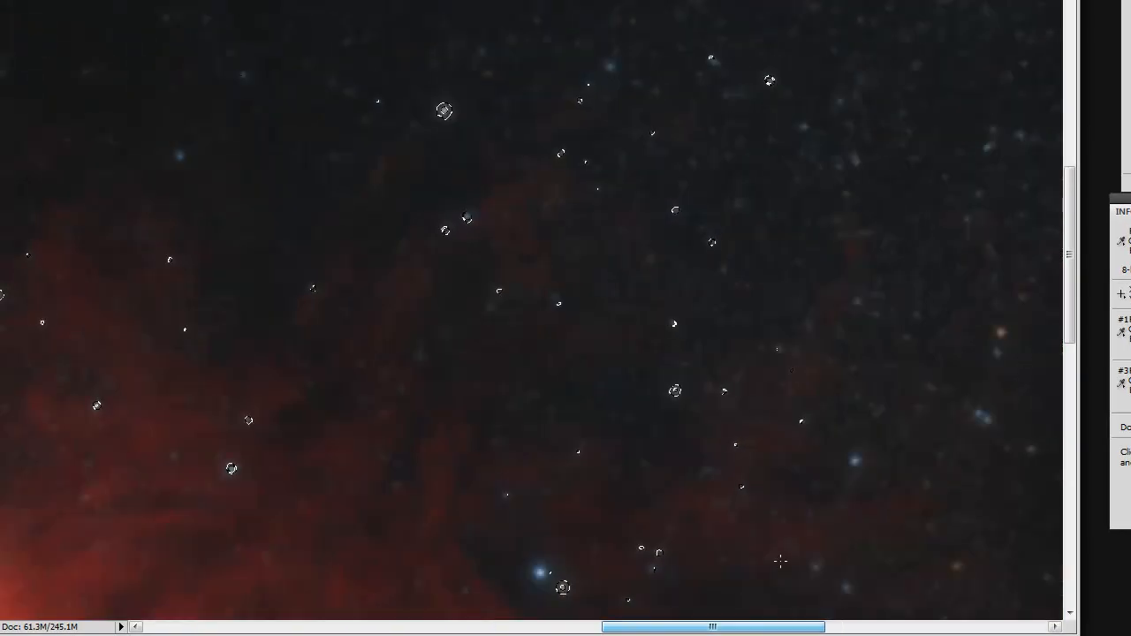
{"action": "left_click_drag", "start_coordinate": [1069, 253], "coordinate": [1033, 388]}
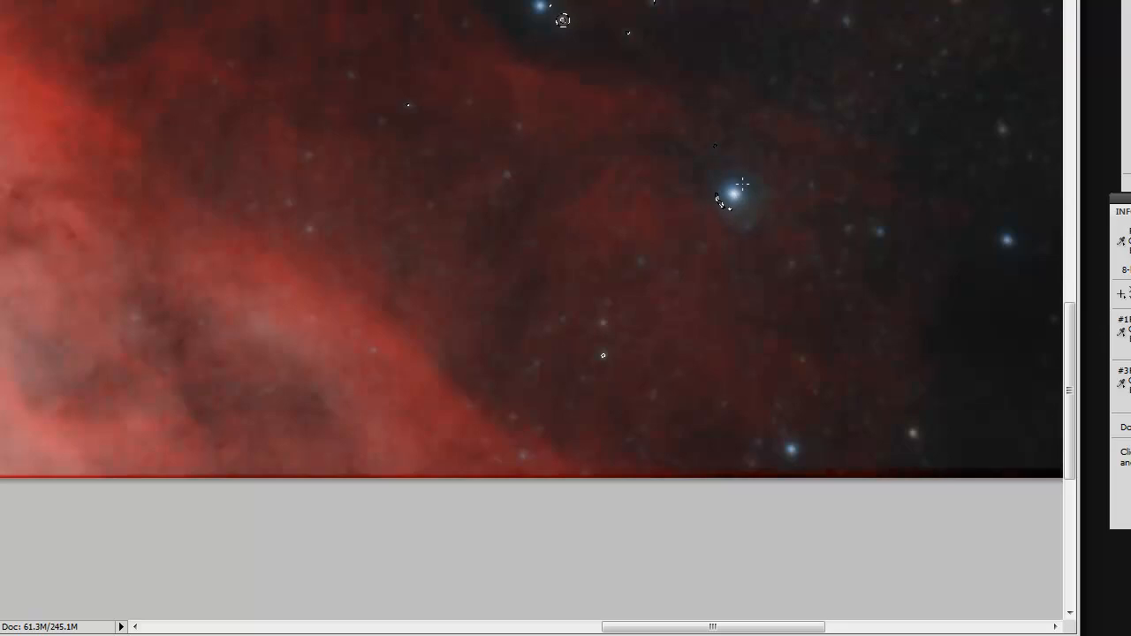
{"action": "left_click_drag", "start_coordinate": [1068, 313], "coordinate": [1075, 177]}
{"action": "scroll", "coordinate": [470, 180], "scroll_direction": "up", "scroll_amount": 4}
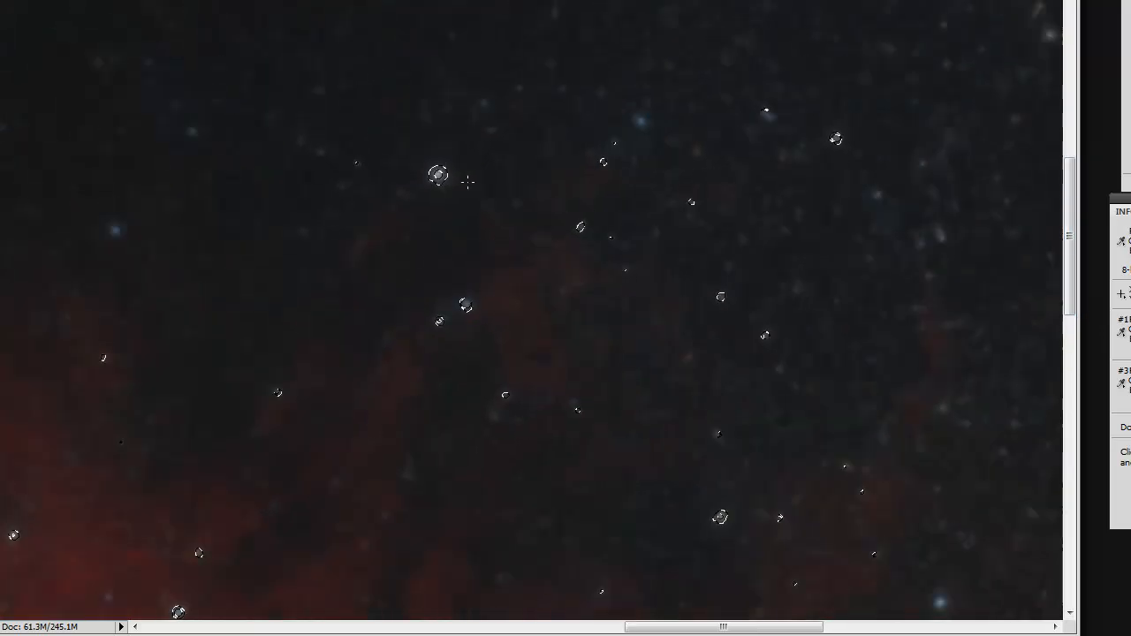
{"action": "scroll", "coordinate": [438, 177], "scroll_direction": "up", "scroll_amount": 6}
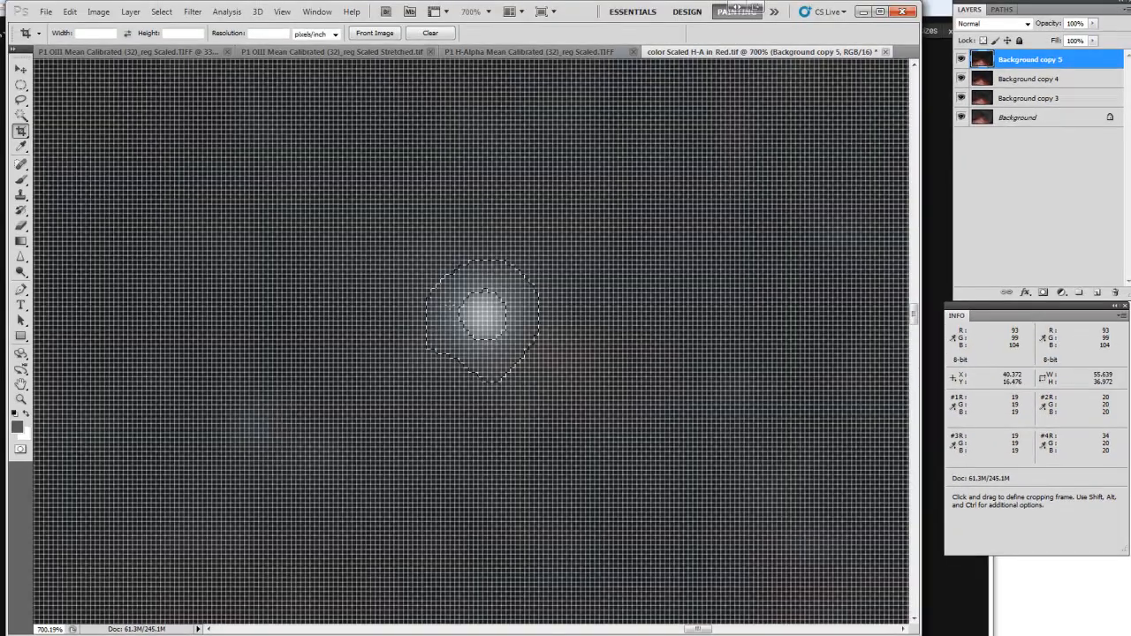
{"action": "scroll", "coordinate": [466, 297], "scroll_direction": "down", "scroll_amount": 2}
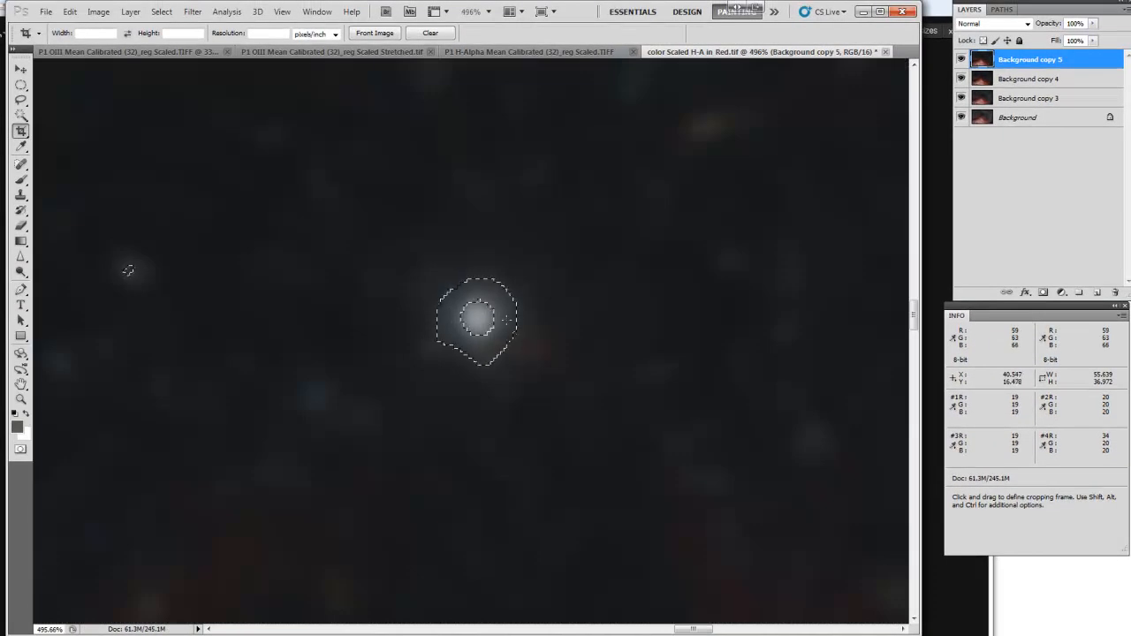
- Toggle the selection outline off and on while inspecting the small star and the bright star's halo
{"action": "key", "text": "ctrl+d"}
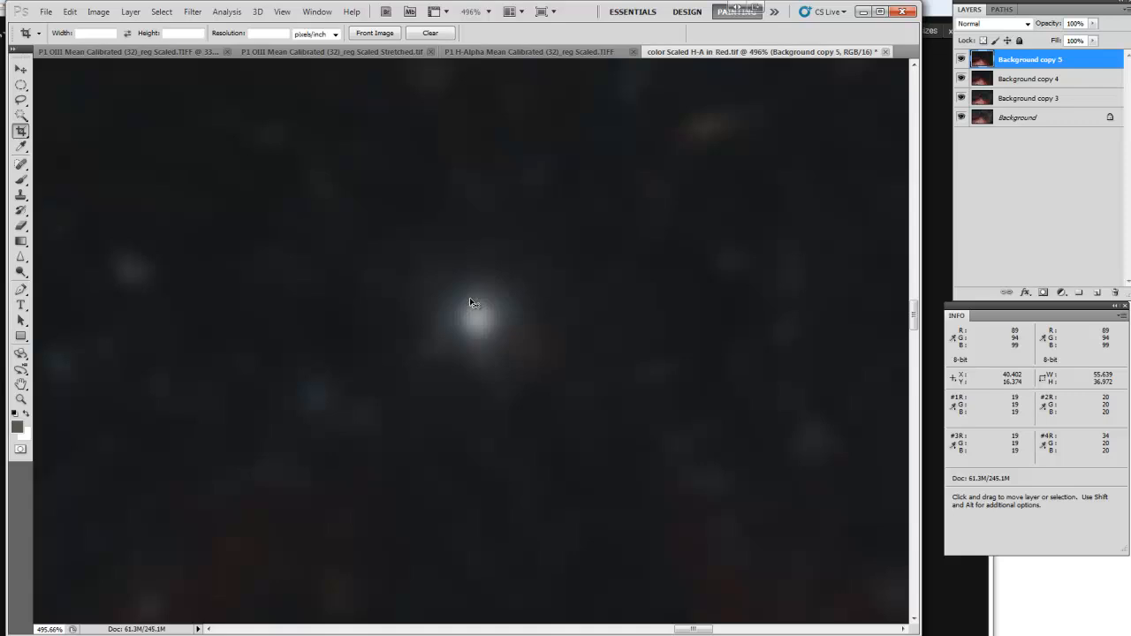
{"action": "key", "text": "ctrl+shift+d"}
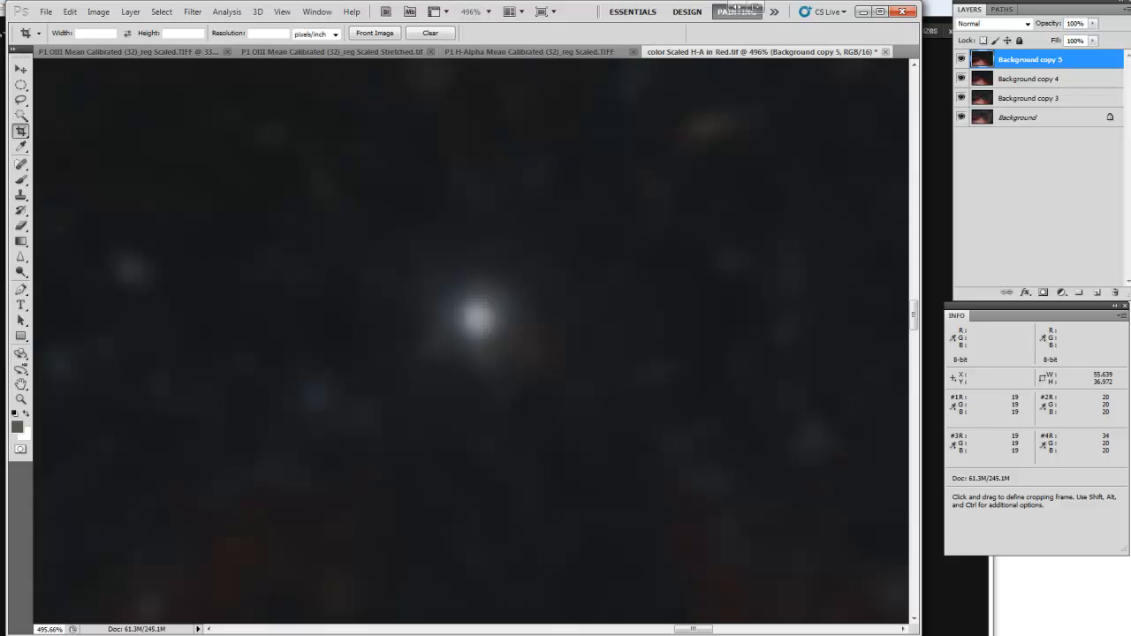
{"action": "scroll", "coordinate": [472, 342], "scroll_direction": "down", "scroll_amount": 10}
{"action": "scroll", "coordinate": [471, 342], "scroll_direction": "left", "scroll_amount": 20}
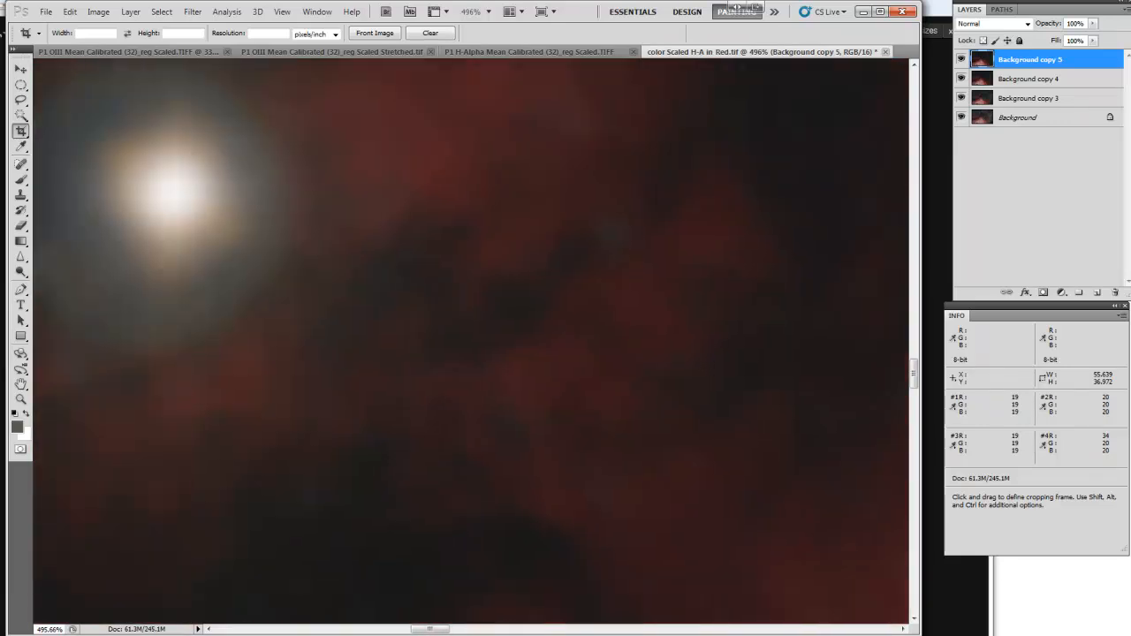
{"action": "scroll", "coordinate": [471, 342], "scroll_direction": "up", "scroll_amount": 3}
{"action": "scroll", "coordinate": [472, 342], "scroll_direction": "right", "scroll_amount": 1}
{"action": "scroll", "coordinate": [472, 342], "scroll_direction": "down", "scroll_amount": 1}
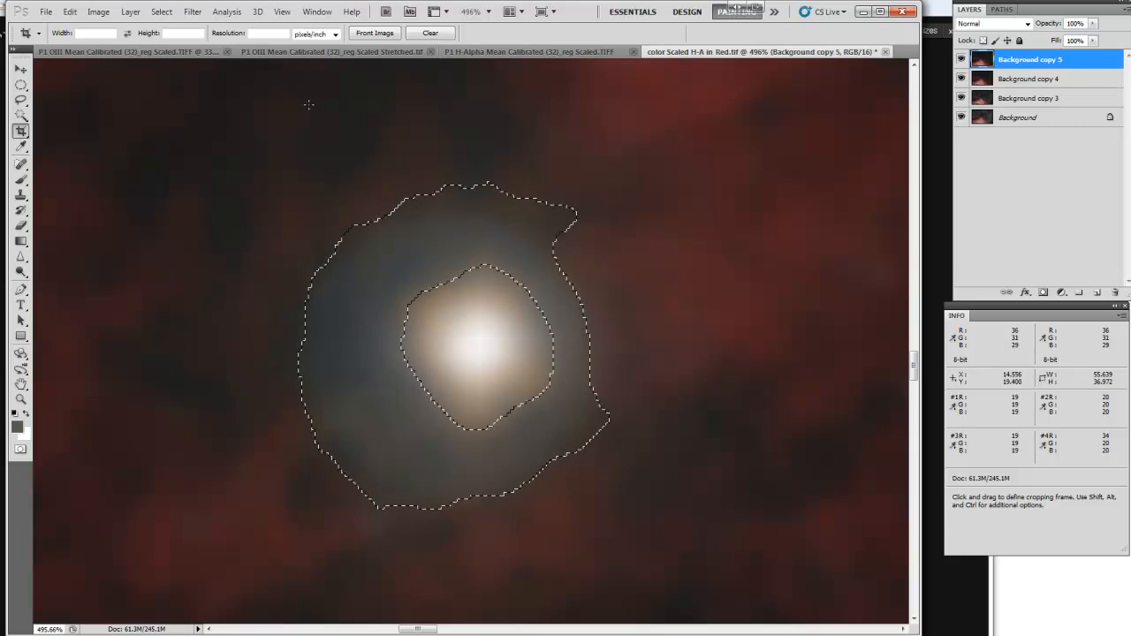
- Expand the star-halo selection by 3 pixels
{"action": "left_click", "coordinate": [200, 13]}
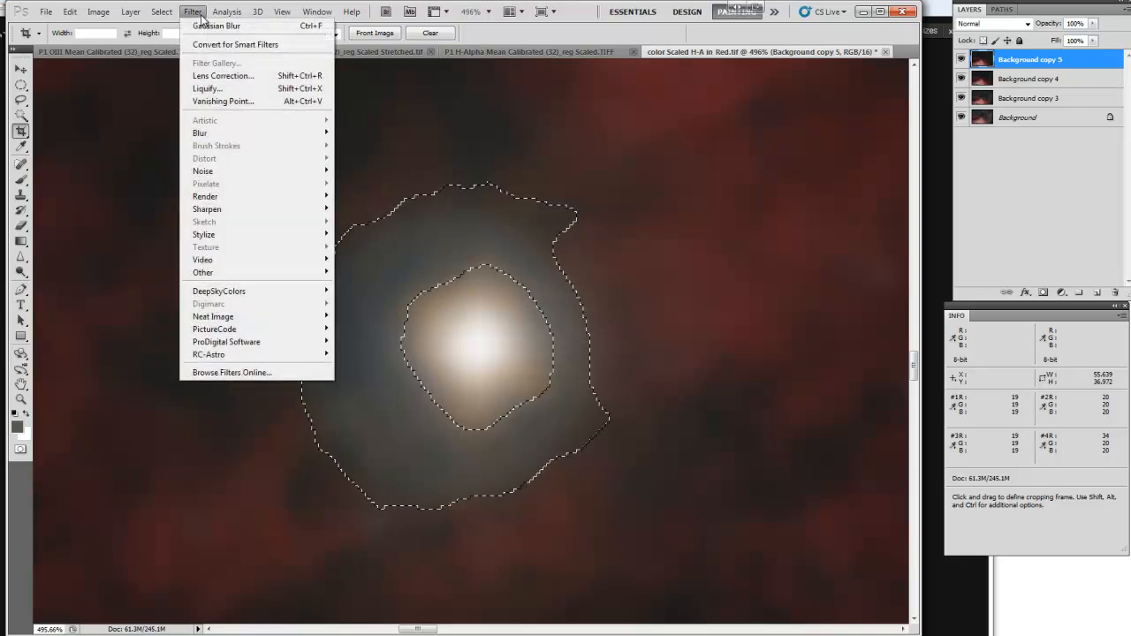
{"action": "mouse_move", "coordinate": [162, 12]}
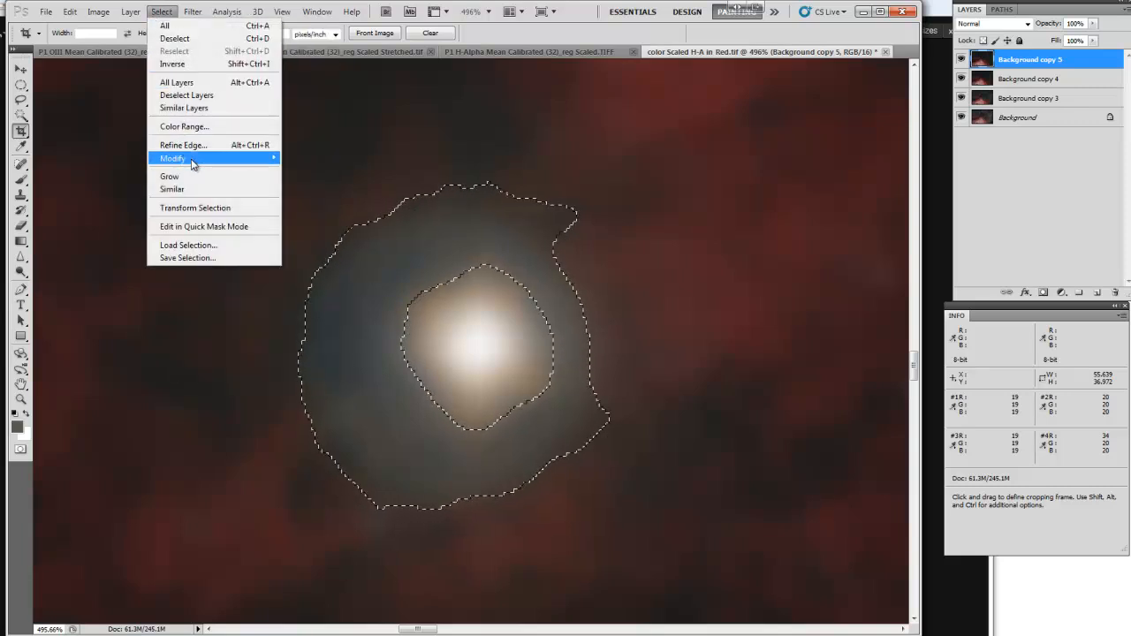
{"action": "mouse_move", "coordinate": [176, 158]}
{"action": "left_click", "coordinate": [319, 181]}
{"action": "key", "text": "BackSpace"}
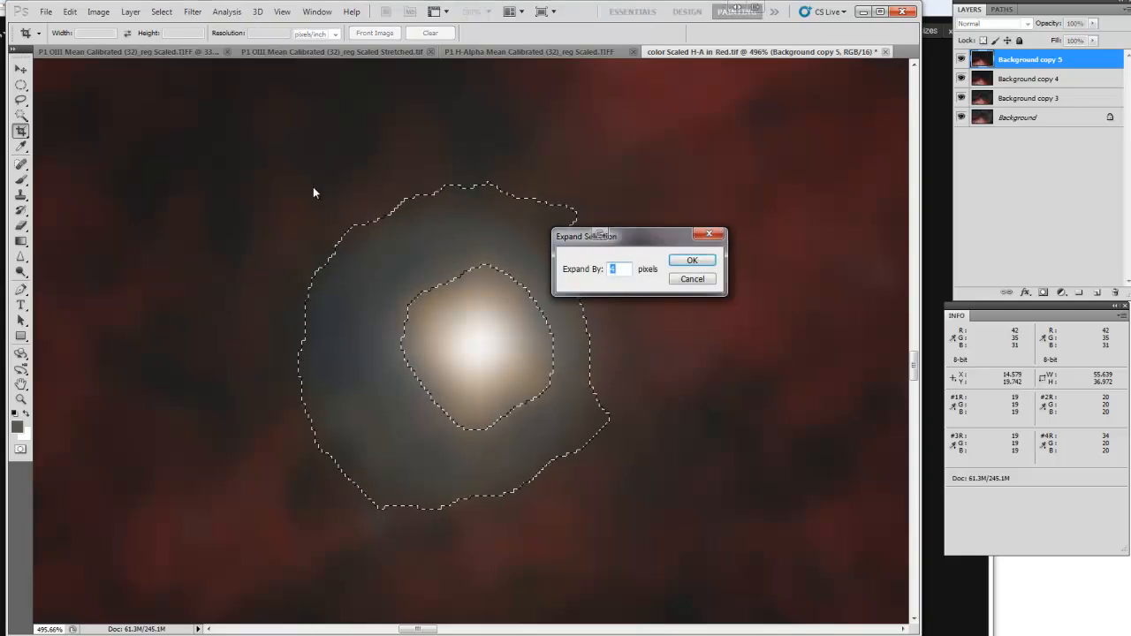
{"action": "type", "text": "3"}
{"action": "key", "text": "Return"}
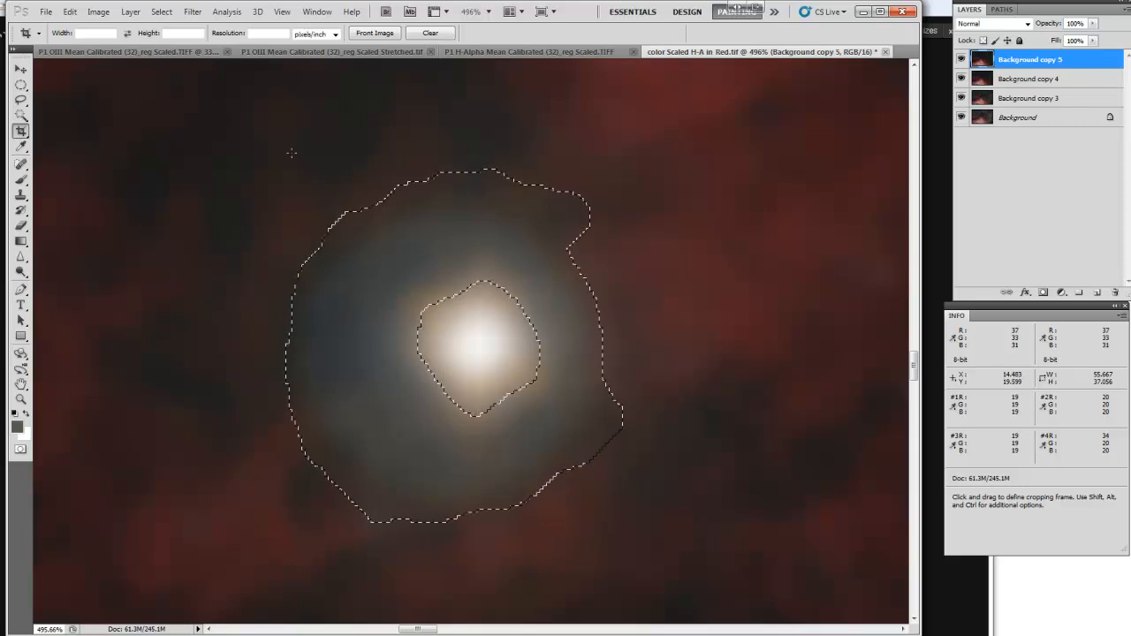
- Feather the expanded selection by 3 pixels and undo both the feathering and the expansion
{"action": "key", "text": "shift+F6"}
{"action": "type", "text": "3"}
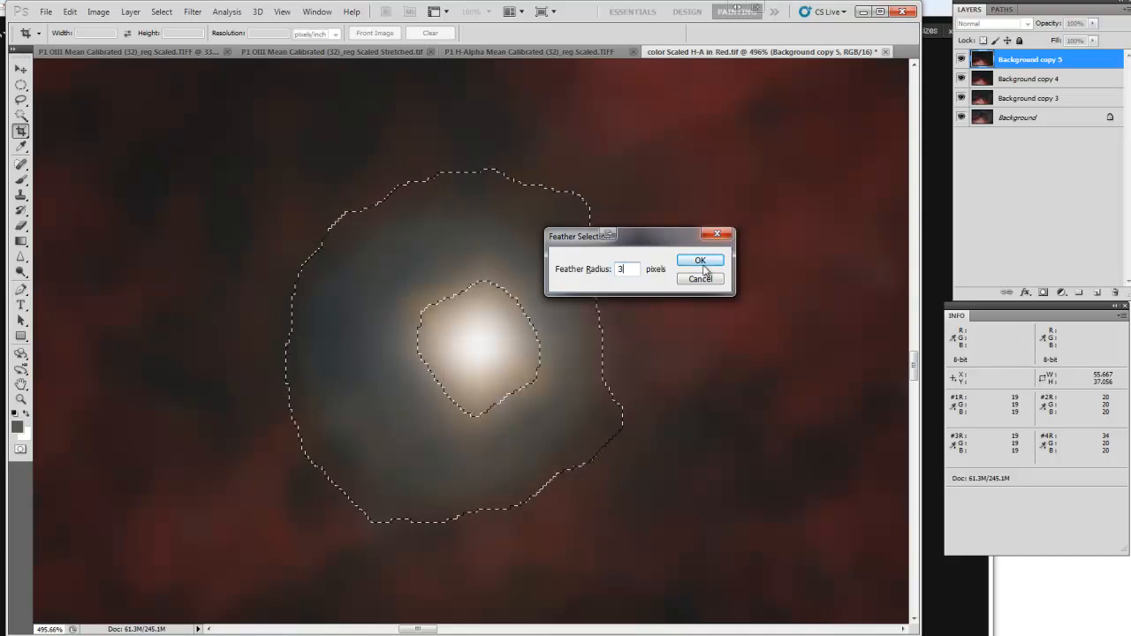
{"action": "left_click_drag", "start_coordinate": [631, 269], "coordinate": [568, 280]}
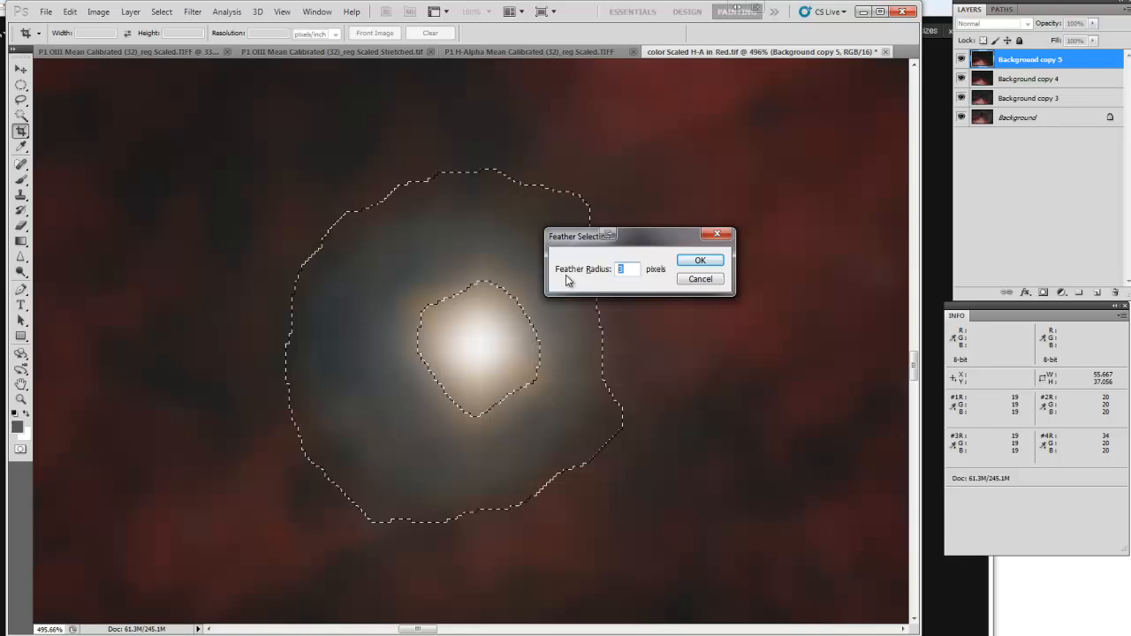
{"action": "left_click", "coordinate": [696, 260]}
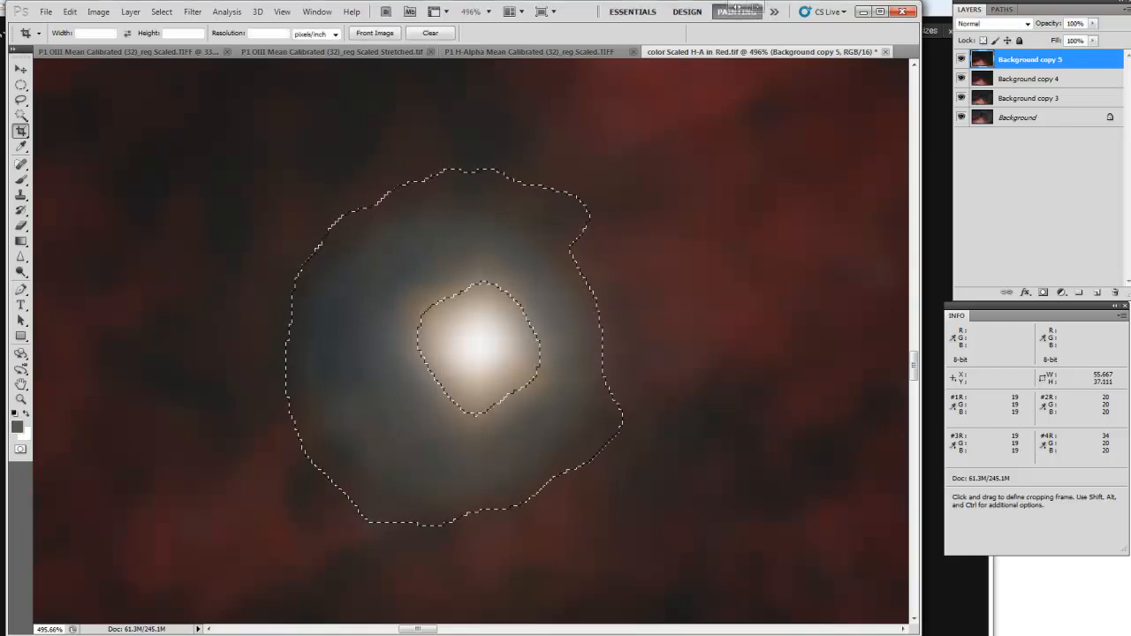
{"action": "key", "text": "ctrl+z"}
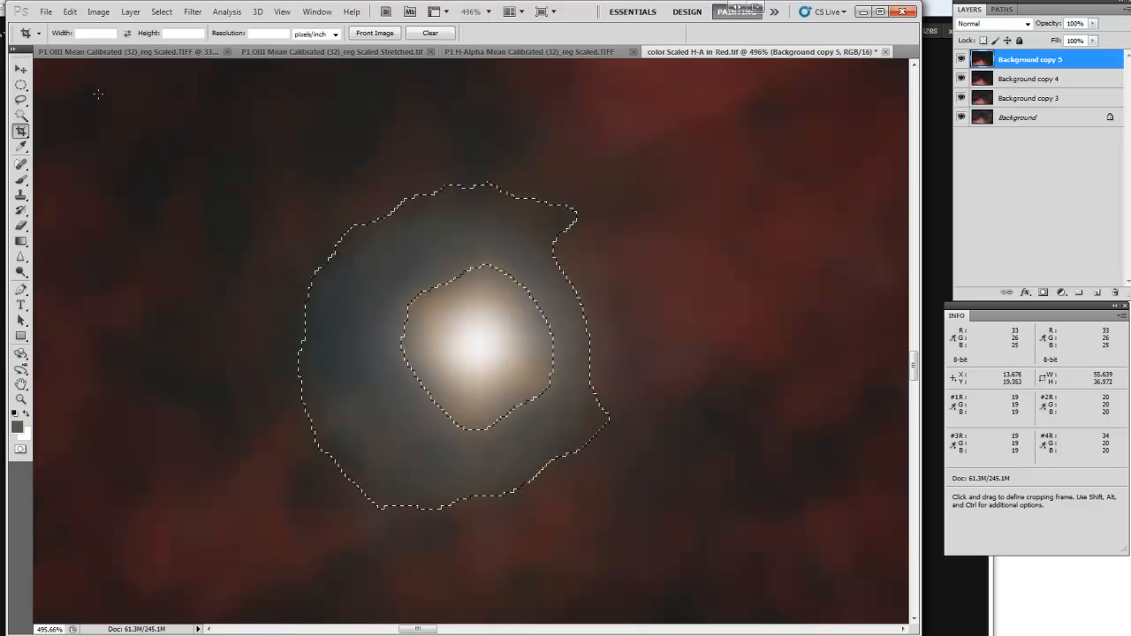
- Expand the star-halo selection again and feather the expanded selection
{"action": "left_click", "coordinate": [161, 11]}
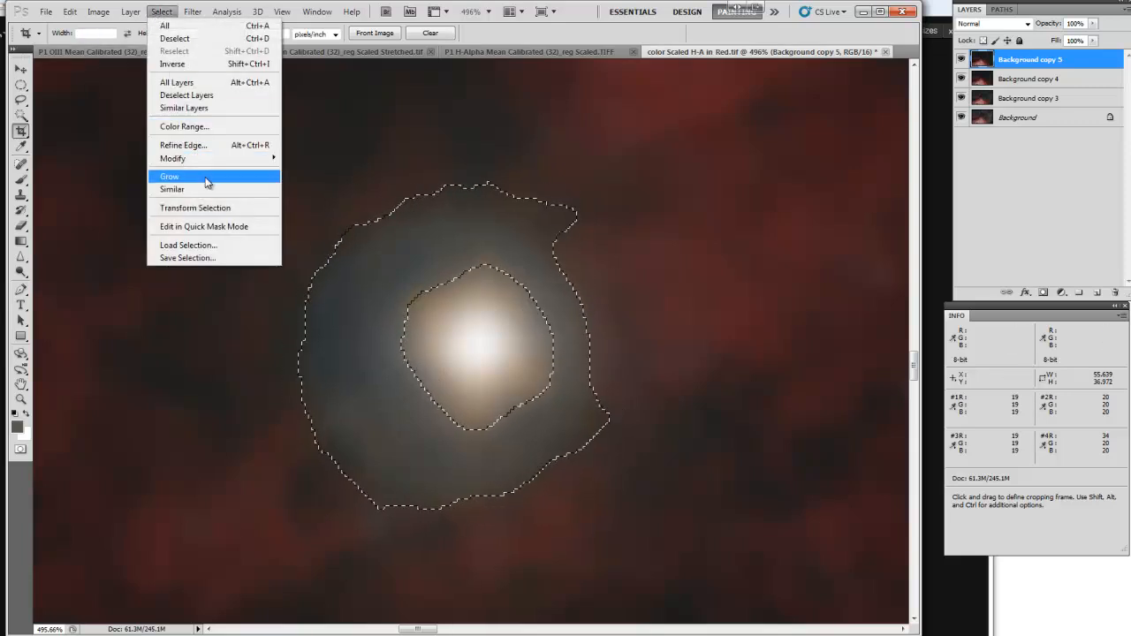
{"action": "mouse_move", "coordinate": [273, 159]}
{"action": "left_click", "coordinate": [304, 183]}
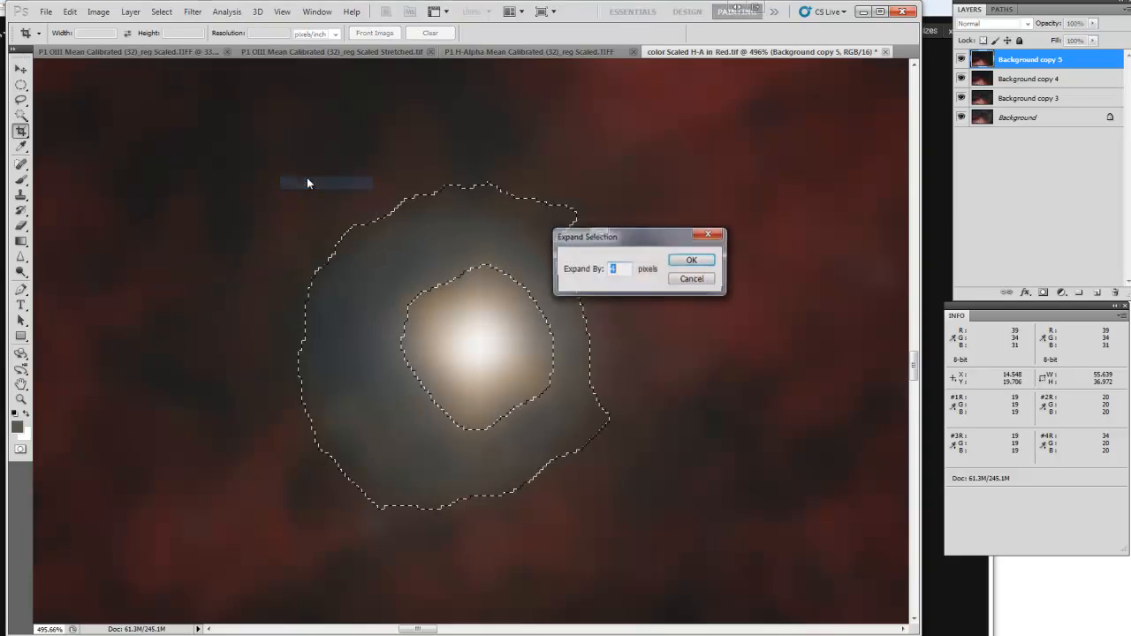
{"action": "key", "text": "Return"}
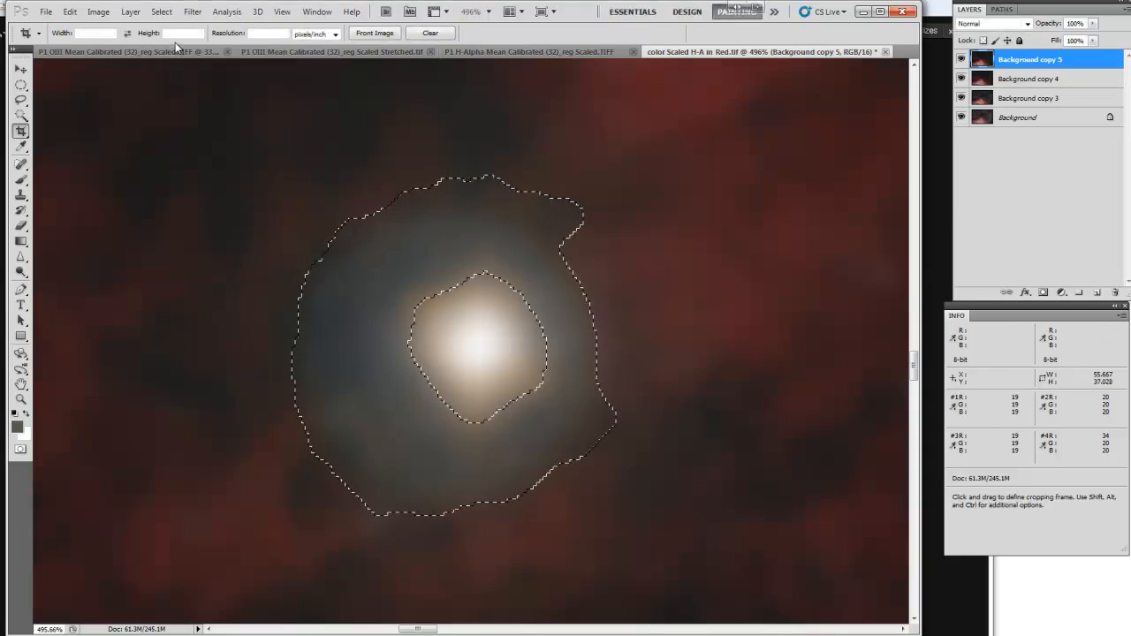
{"action": "key", "text": "shift+F6"}
{"action": "key", "text": "Return"}
- Open Selective Color for the halo selection and try shifting the magenta amount of the Reds
{"action": "left_click", "coordinate": [98, 12]}
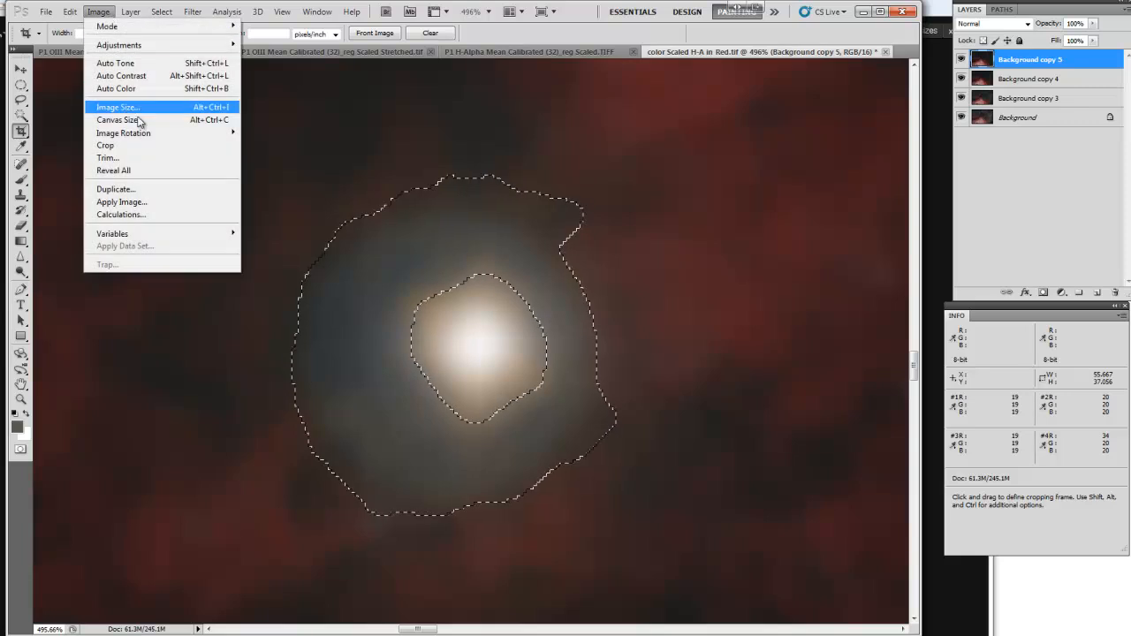
{"action": "mouse_move", "coordinate": [168, 45]}
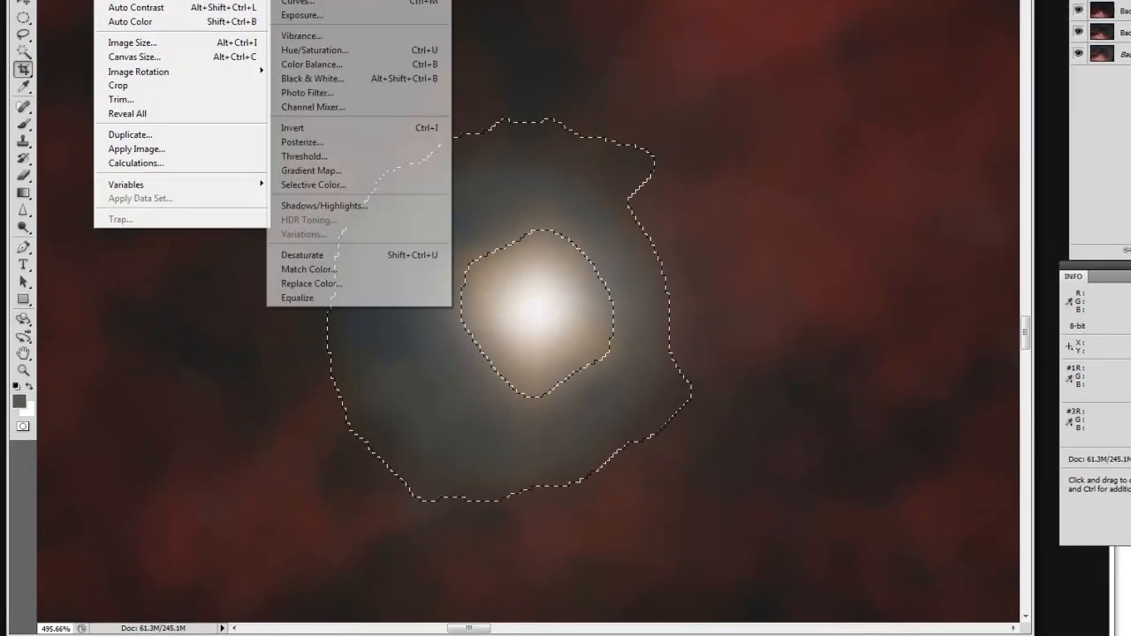
{"action": "left_click", "coordinate": [320, 199]}
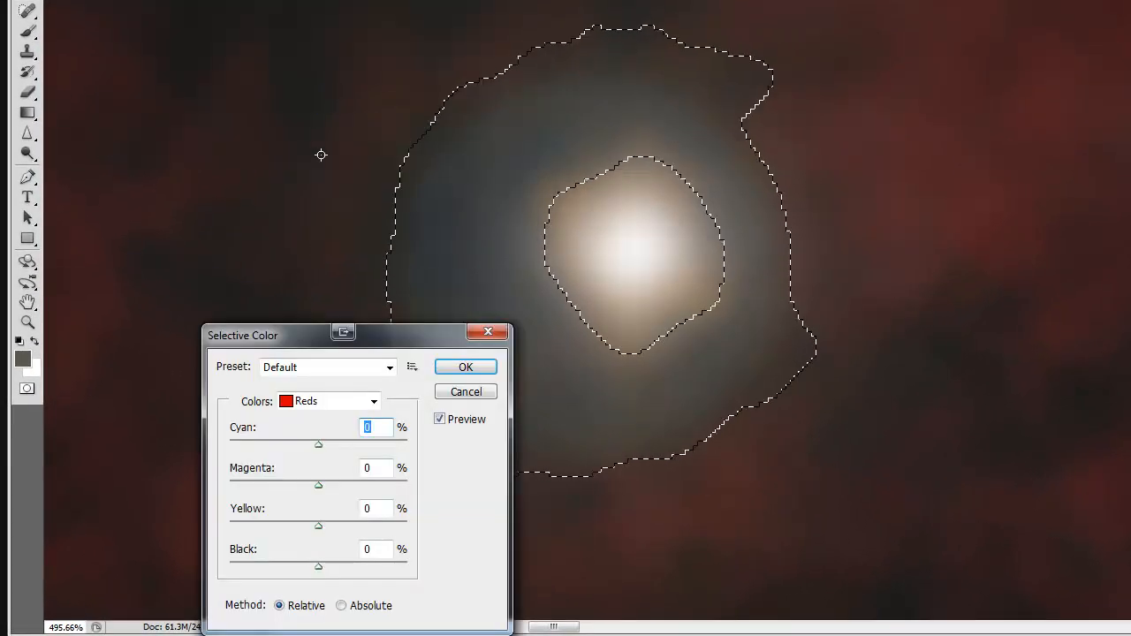
{"action": "left_click_drag", "start_coordinate": [305, 335], "coordinate": [196, 229]}
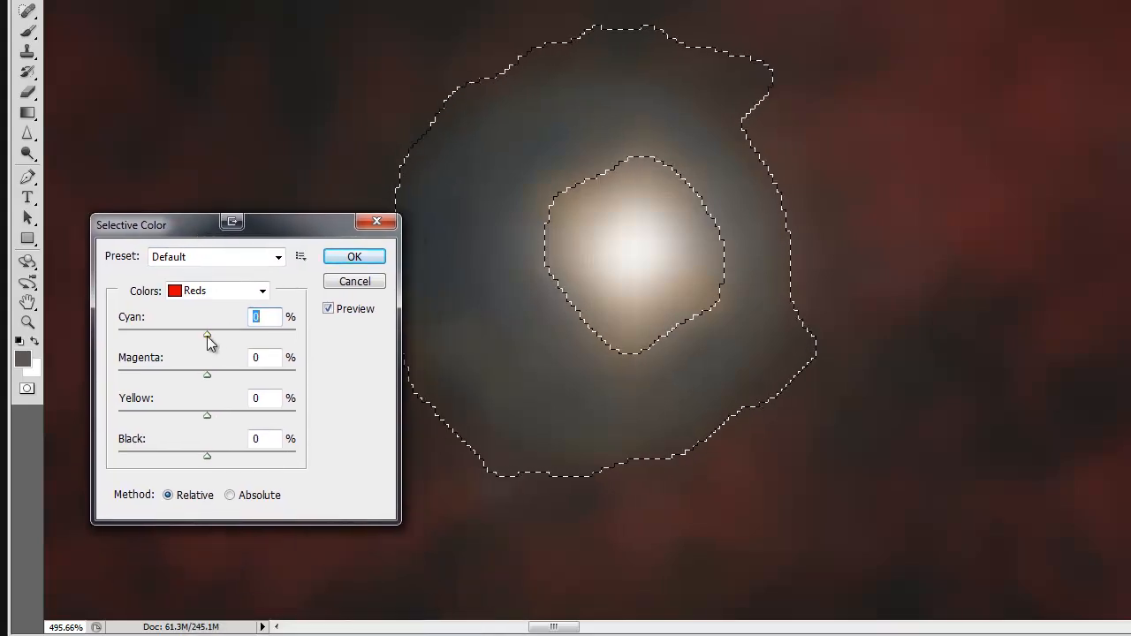
{"action": "left_click_drag", "start_coordinate": [207, 374], "coordinate": [290, 373]}
{"action": "mouse_move", "coordinate": [203, 374]}
{"action": "left_mouse_down"}
{"action": "mouse_move", "coordinate": [227, 374]}
{"action": "mouse_move", "coordinate": [208, 380]}
{"action": "left_mouse_up"}
- Set cyan to -100% for the Cyans and try extreme magenta, black and yellow amounts, returning those three to 0
{"action": "left_click", "coordinate": [213, 292]}
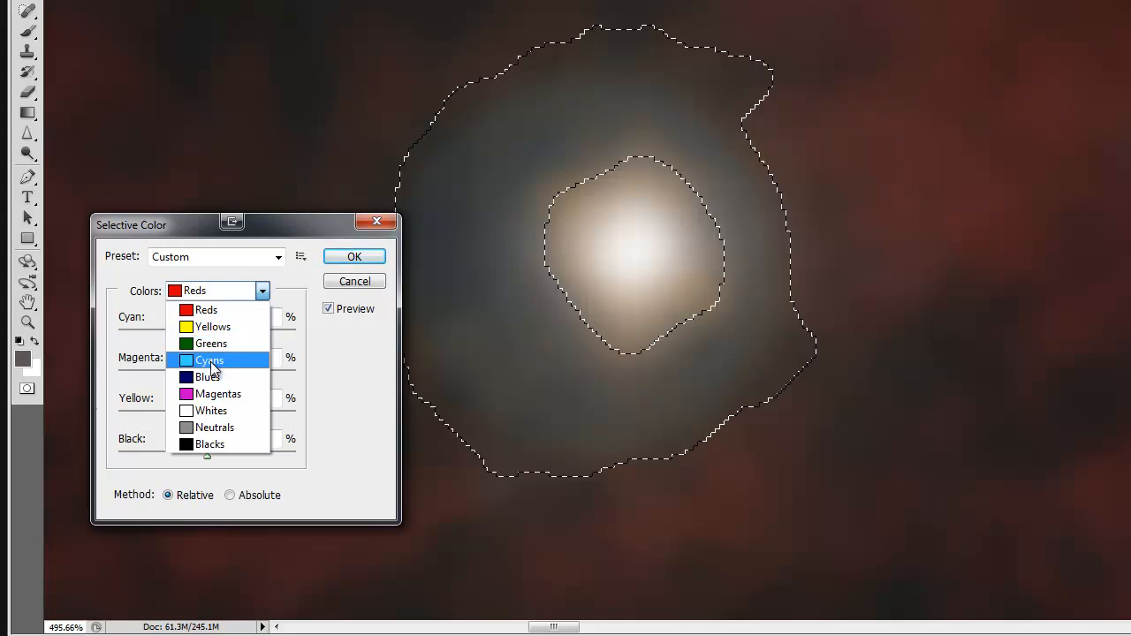
{"action": "left_click", "coordinate": [210, 361]}
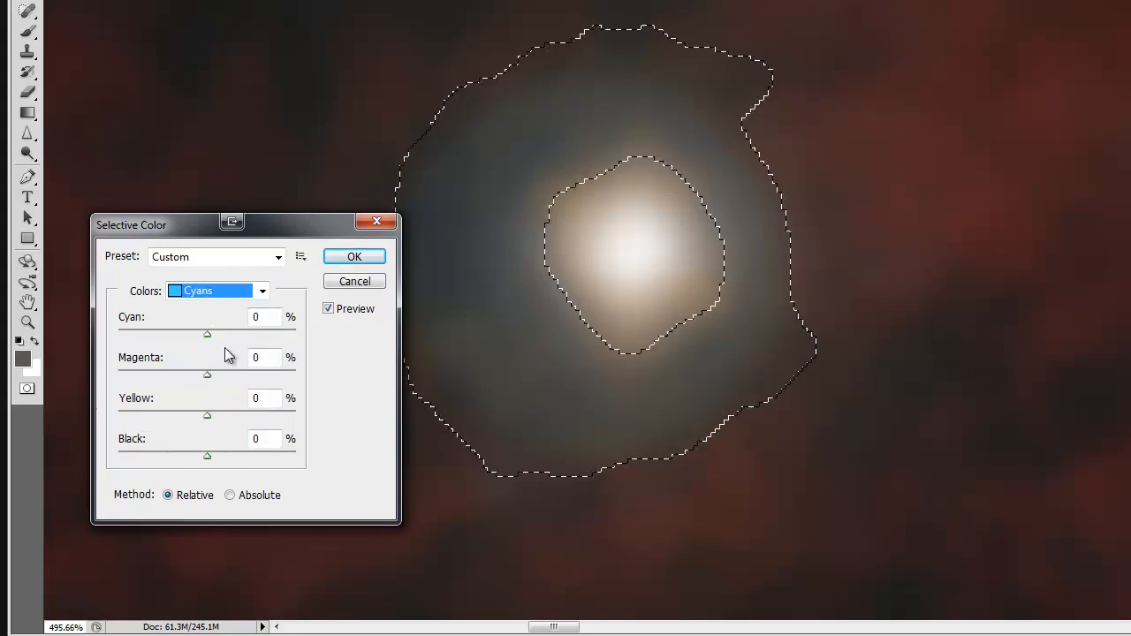
{"action": "left_click_drag", "start_coordinate": [207, 334], "coordinate": [60, 327]}
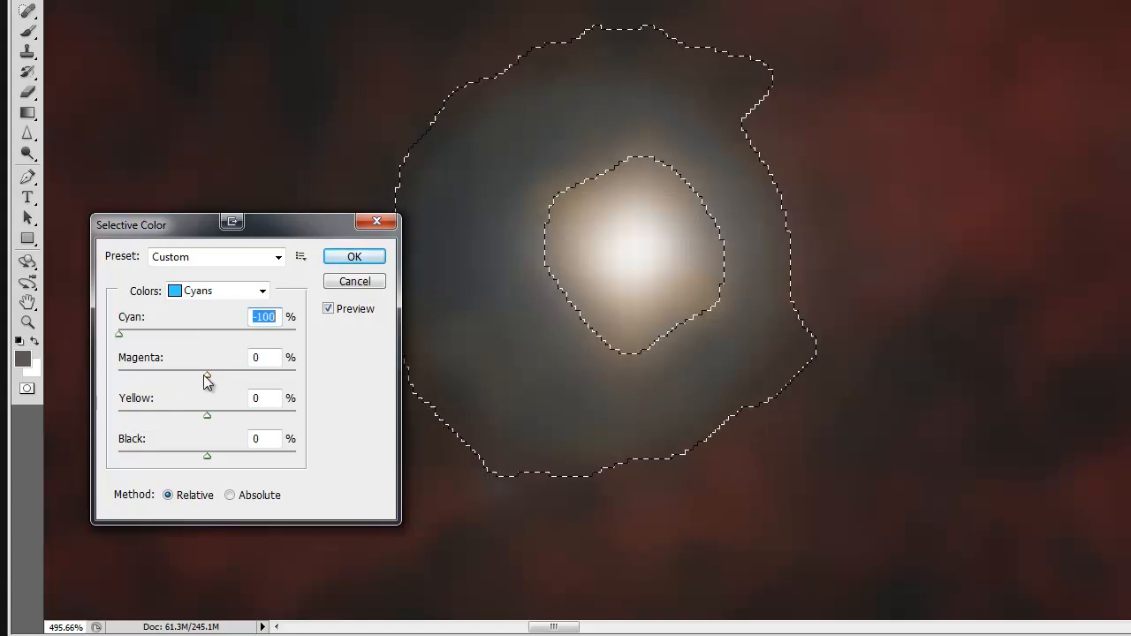
{"action": "left_click_drag", "start_coordinate": [205, 376], "coordinate": [285, 375]}
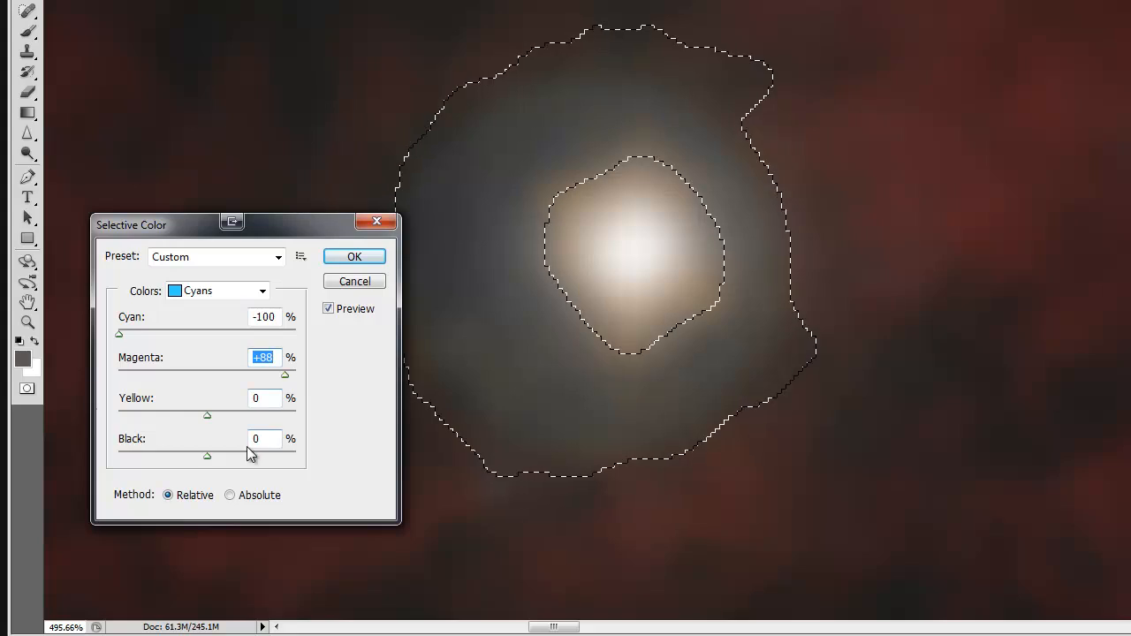
{"action": "left_click_drag", "start_coordinate": [209, 458], "coordinate": [112, 460]}
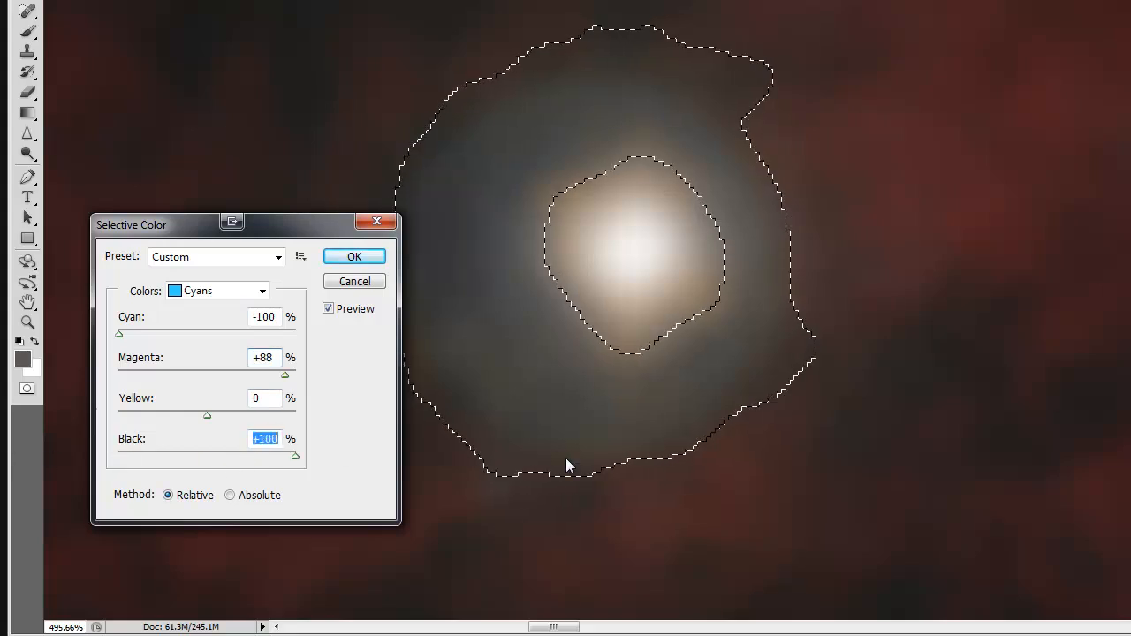
{"action": "left_click_drag", "start_coordinate": [295, 457], "coordinate": [208, 457]}
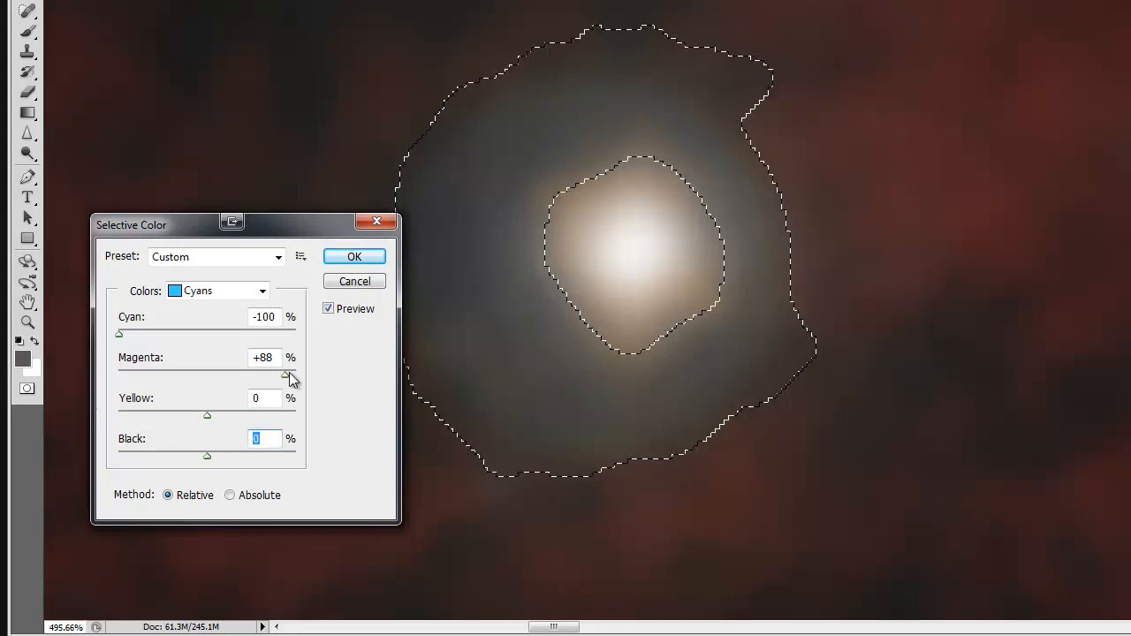
{"action": "left_click_drag", "start_coordinate": [284, 375], "coordinate": [113, 380]}
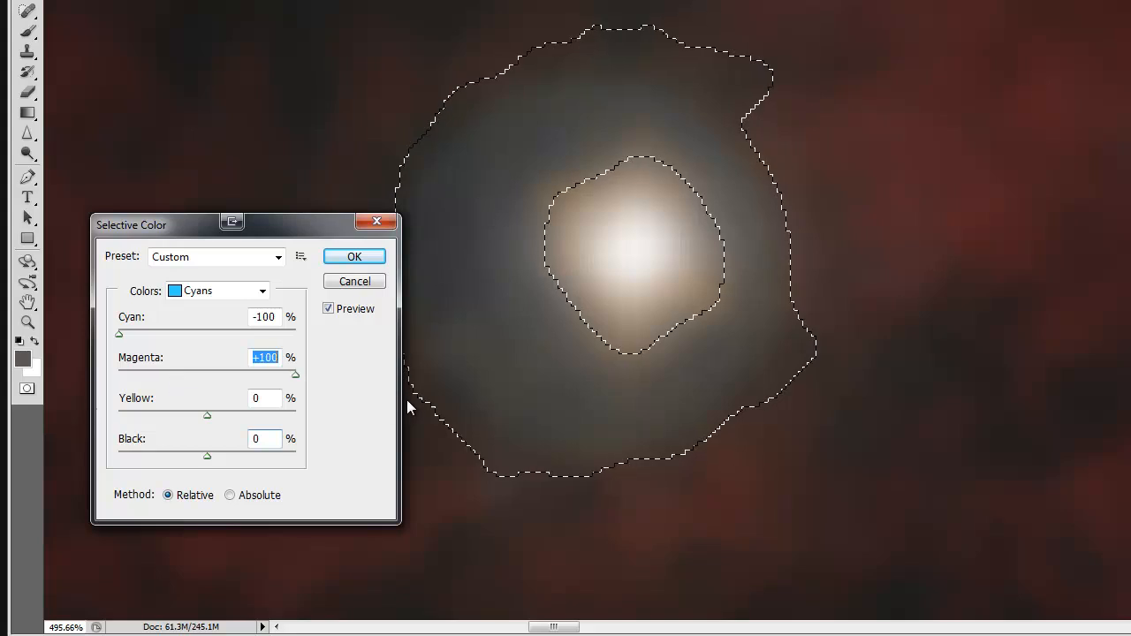
{"action": "type", "text": "0"}
{"action": "left_click_drag", "start_coordinate": [207, 414], "coordinate": [101, 429]}
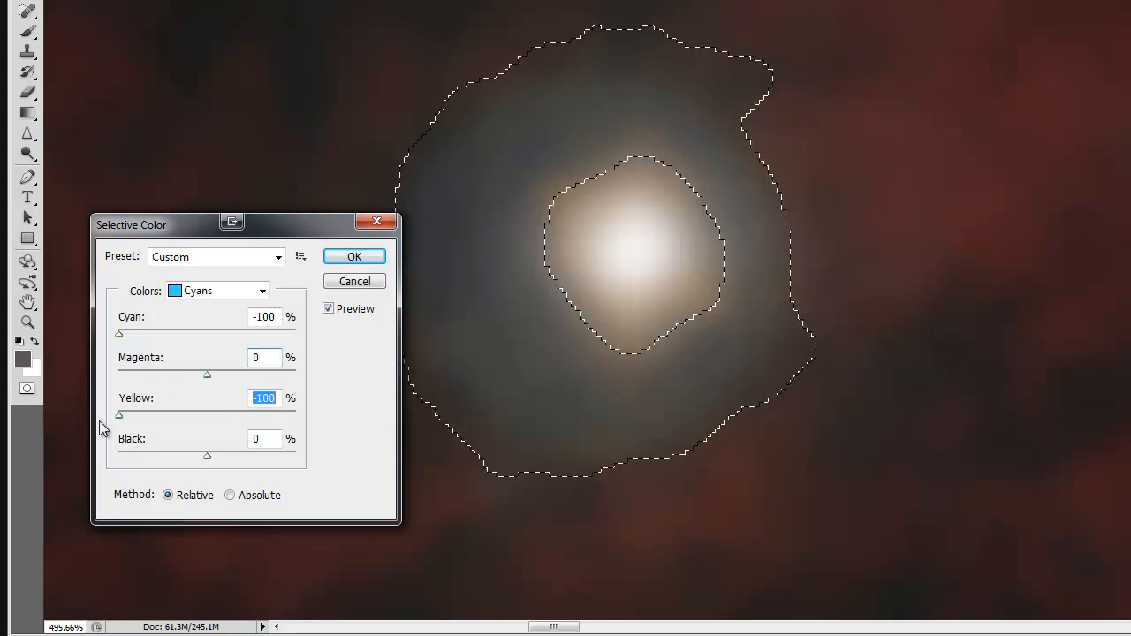
{"action": "type", "text": "0"}
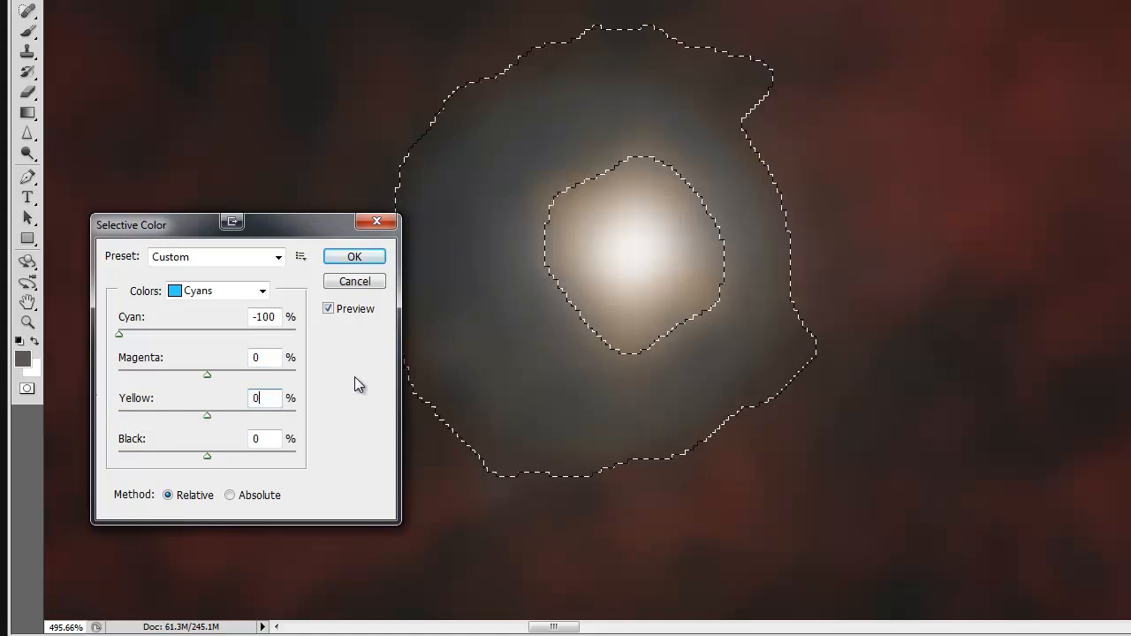
- Try cyan, magenta, yellow and black shifts for the Greens, resetting each to 0
{"action": "left_click", "coordinate": [209, 296]}
{"action": "left_click", "coordinate": [200, 341]}
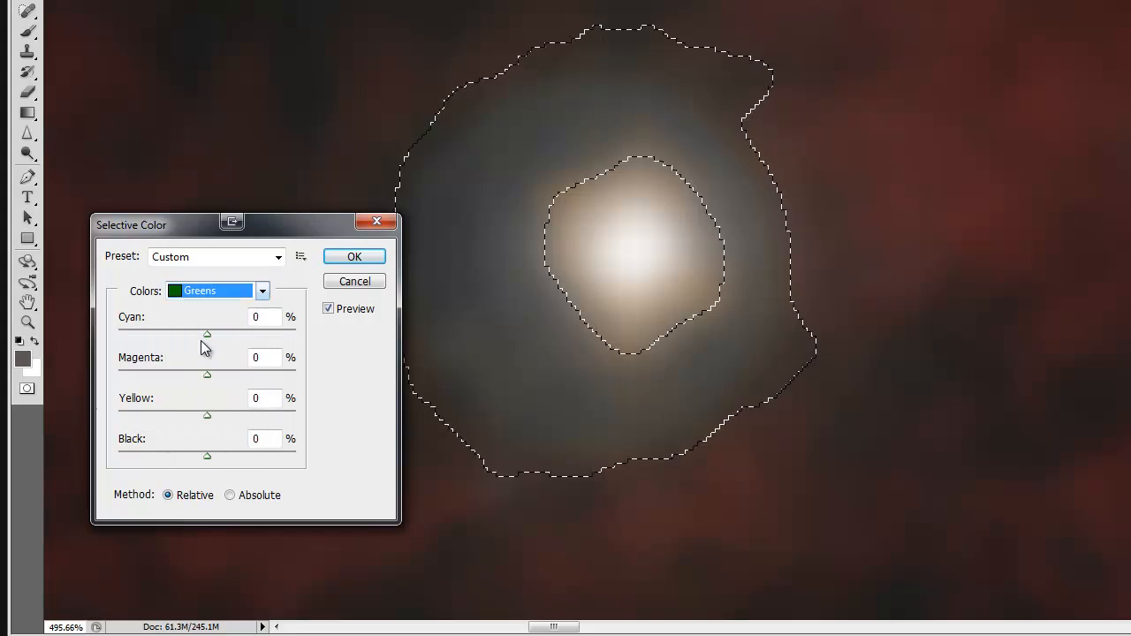
{"action": "left_click_drag", "start_coordinate": [207, 334], "coordinate": [124, 336]}
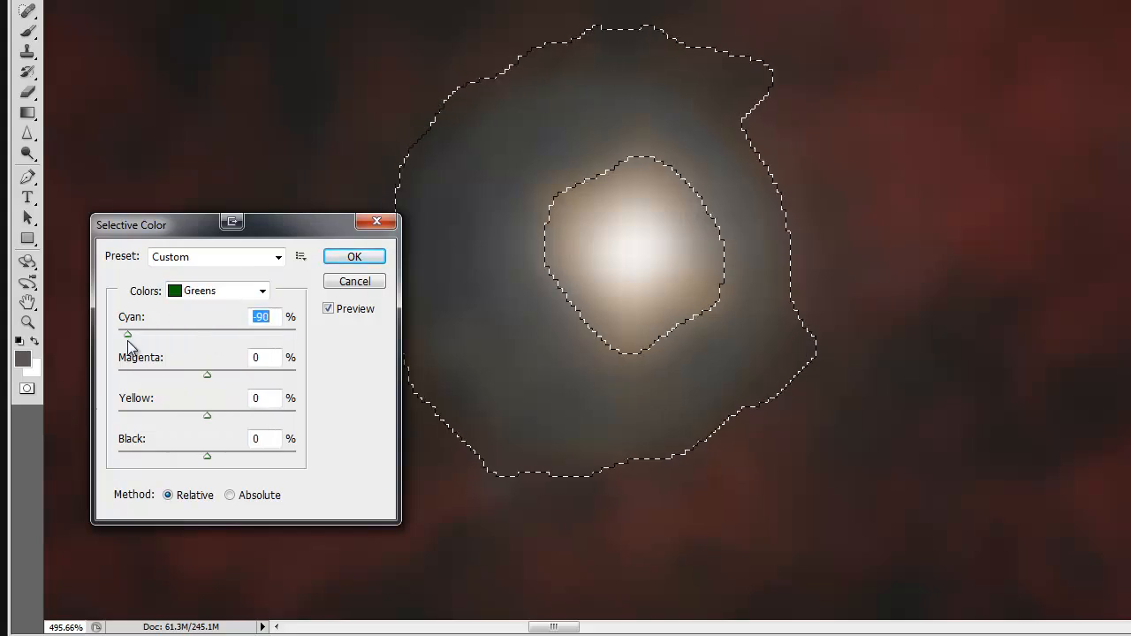
{"action": "type", "text": "0"}
{"action": "left_click_drag", "start_coordinate": [207, 375], "coordinate": [48, 367]}
{"action": "type", "text": "0"}
{"action": "left_click_drag", "start_coordinate": [208, 412], "coordinate": [141, 414]}
{"action": "type", "text": "0"}
{"action": "left_click_drag", "start_coordinate": [212, 460], "coordinate": [417, 473]}
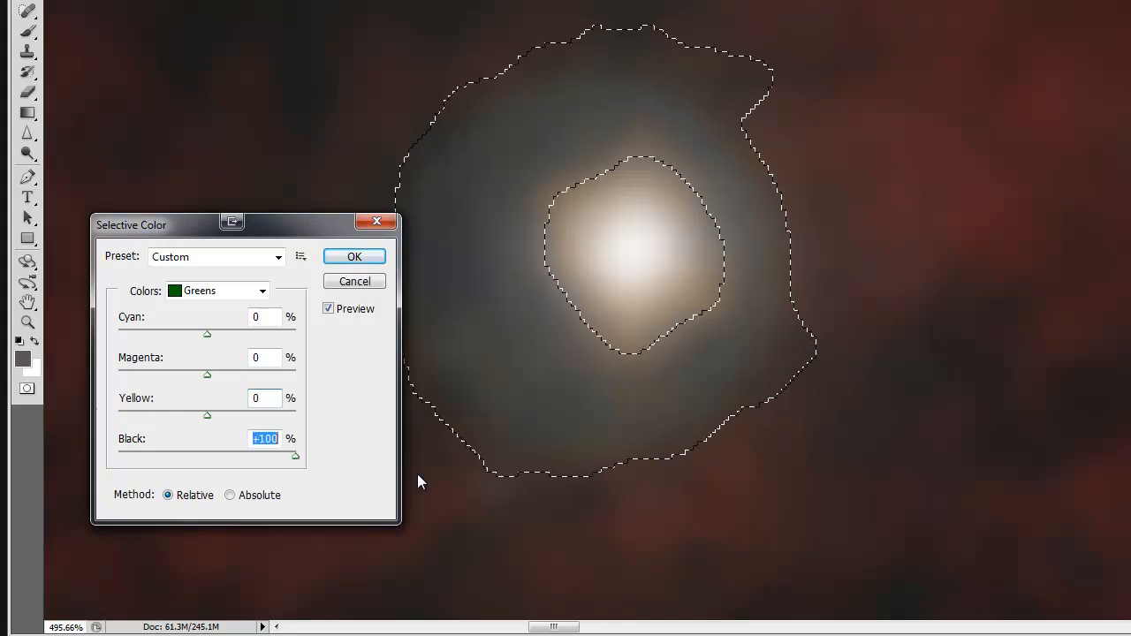
{"action": "type", "text": "0"}
- Try +100% magenta, -100% yellow and reduced cyan for the Blues, resetting each to 0
{"action": "left_click", "coordinate": [231, 294]}
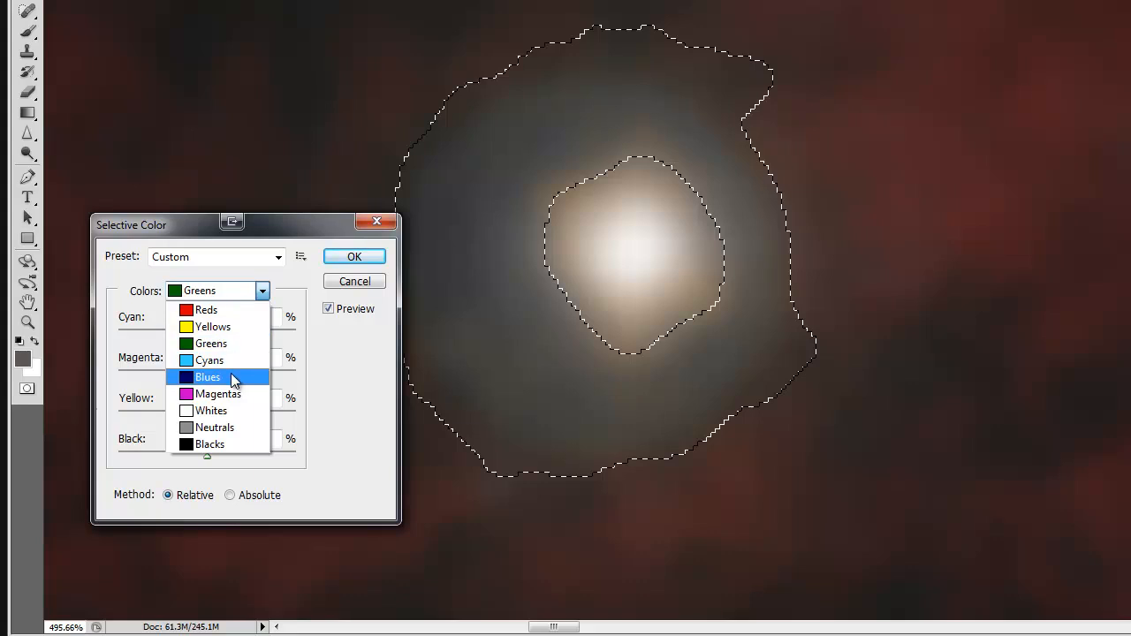
{"action": "left_click", "coordinate": [232, 377]}
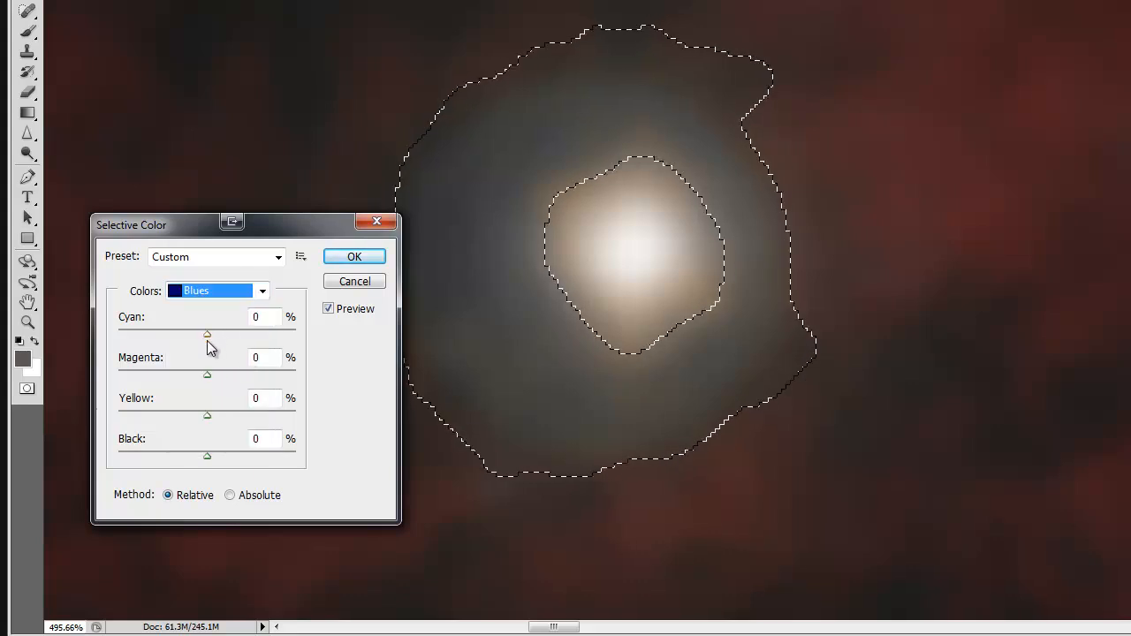
{"action": "left_click_drag", "start_coordinate": [209, 376], "coordinate": [496, 380]}
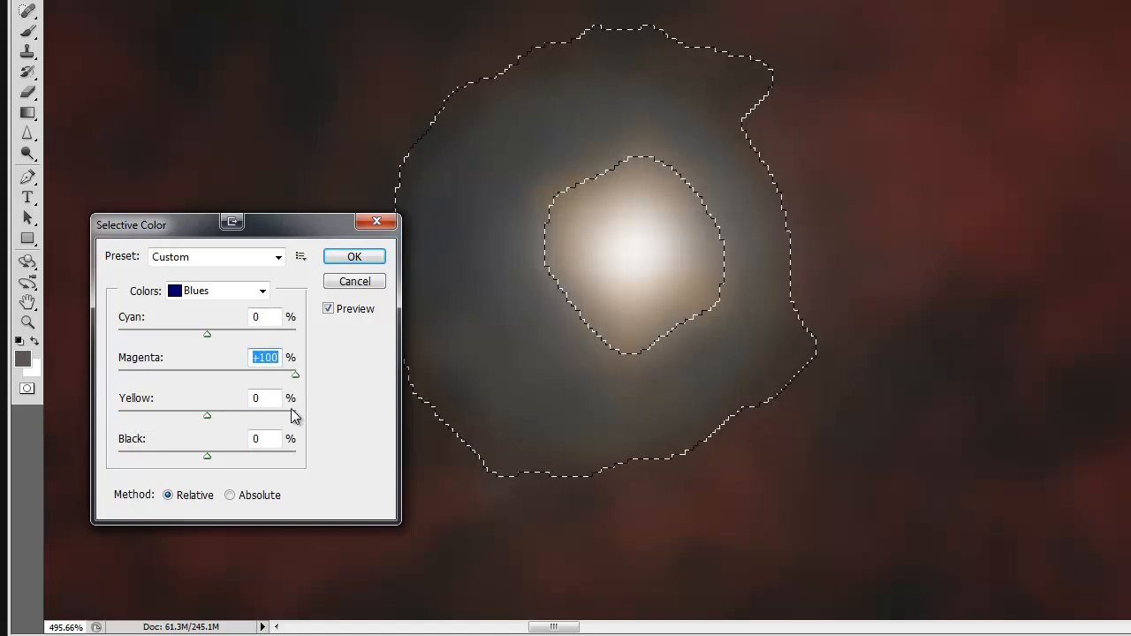
{"action": "left_click_drag", "start_coordinate": [206, 417], "coordinate": [290, 415]}
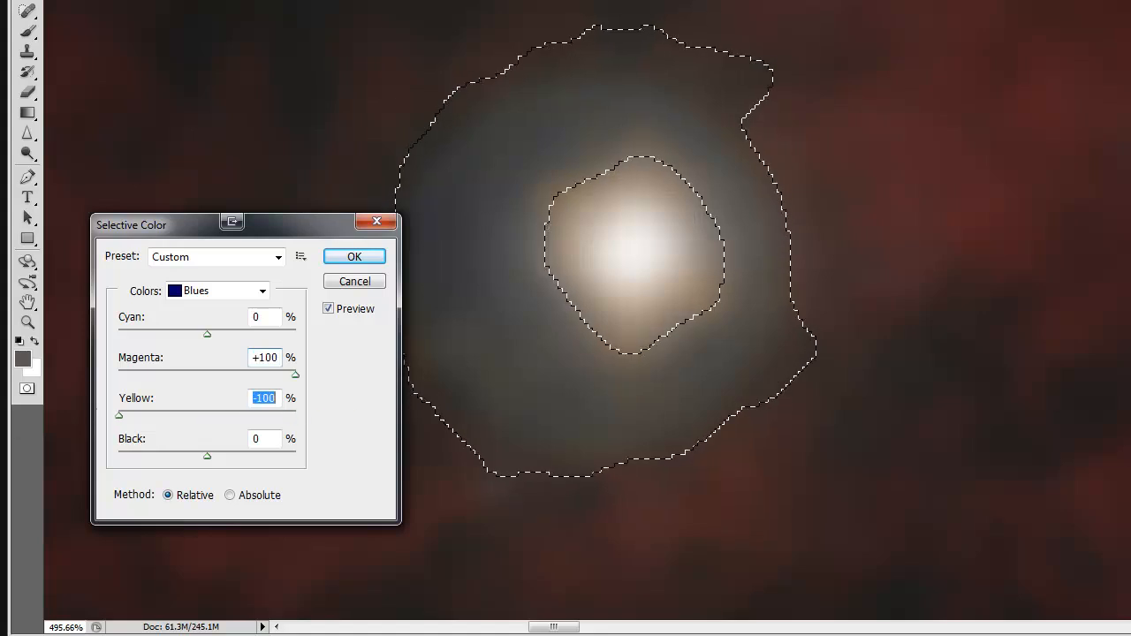
{"action": "type", "text": "0"}
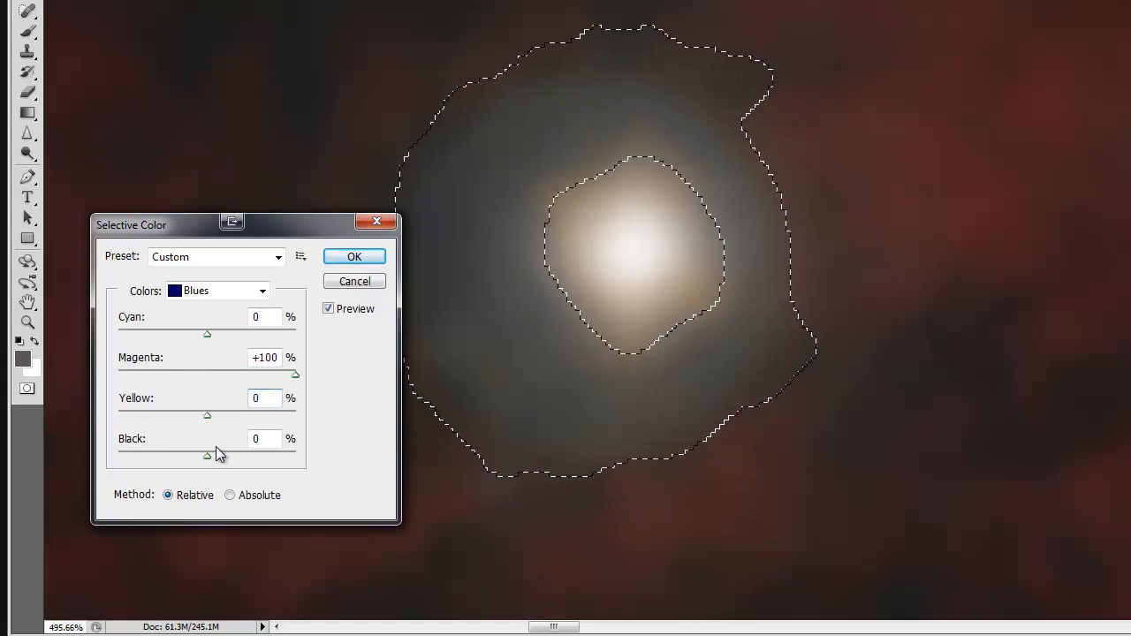
{"action": "left_click_drag", "start_coordinate": [207, 334], "coordinate": [127, 344]}
{"action": "type", "text": "0"}
{"action": "left_click_drag", "start_coordinate": [295, 375], "coordinate": [210, 382]}
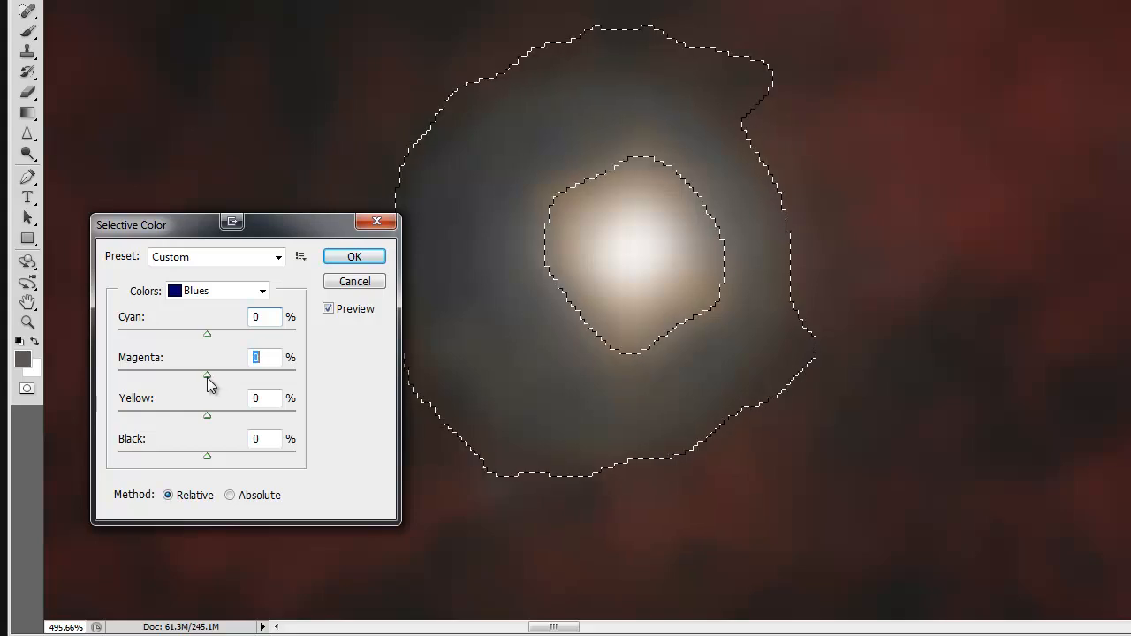
- Try lowering magenta and yellow for the Magentas, resetting both to 0
{"action": "left_click", "coordinate": [225, 293]}
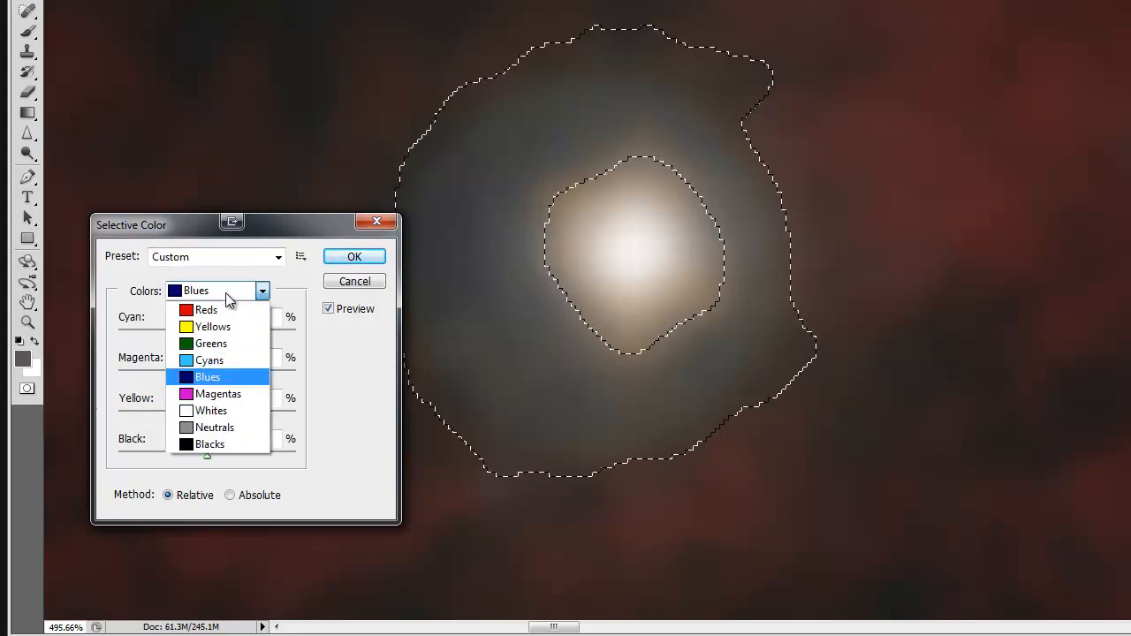
{"action": "left_click", "coordinate": [221, 394]}
{"action": "left_click_drag", "start_coordinate": [213, 380], "coordinate": [57, 385]}
{"action": "type", "text": "0"}
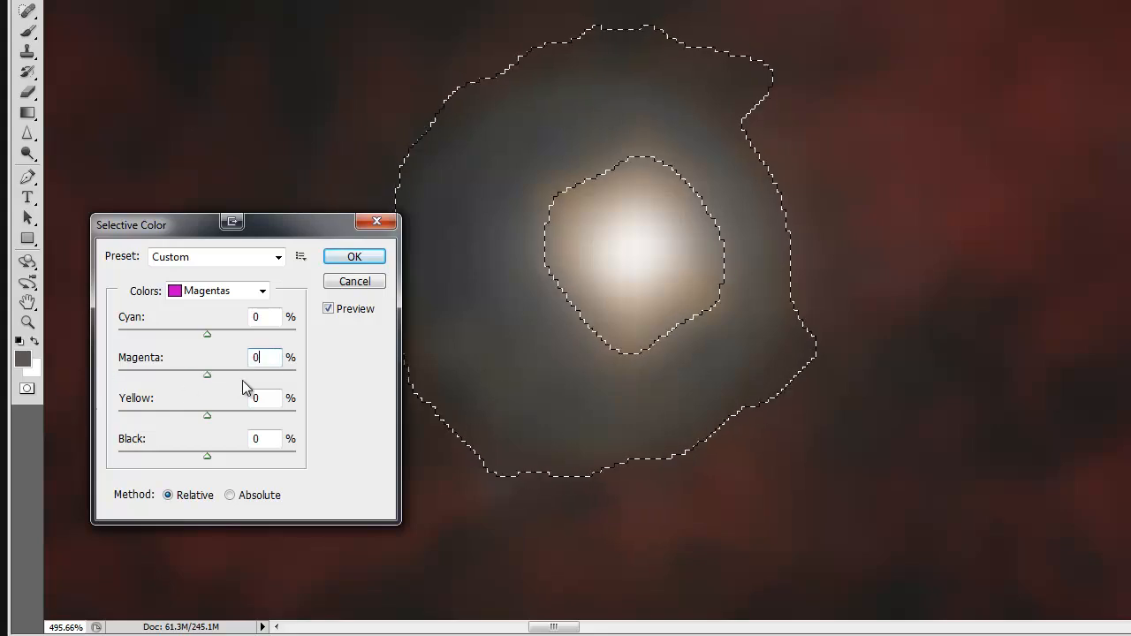
{"action": "left_click_drag", "start_coordinate": [206, 416], "coordinate": [8, 408]}
{"action": "type", "text": "0"}
- Try cyan -19%, magenta +100% and yellow -15% for the Yellows, and cancel the Selective Color adjustment
{"action": "left_click", "coordinate": [262, 291]}
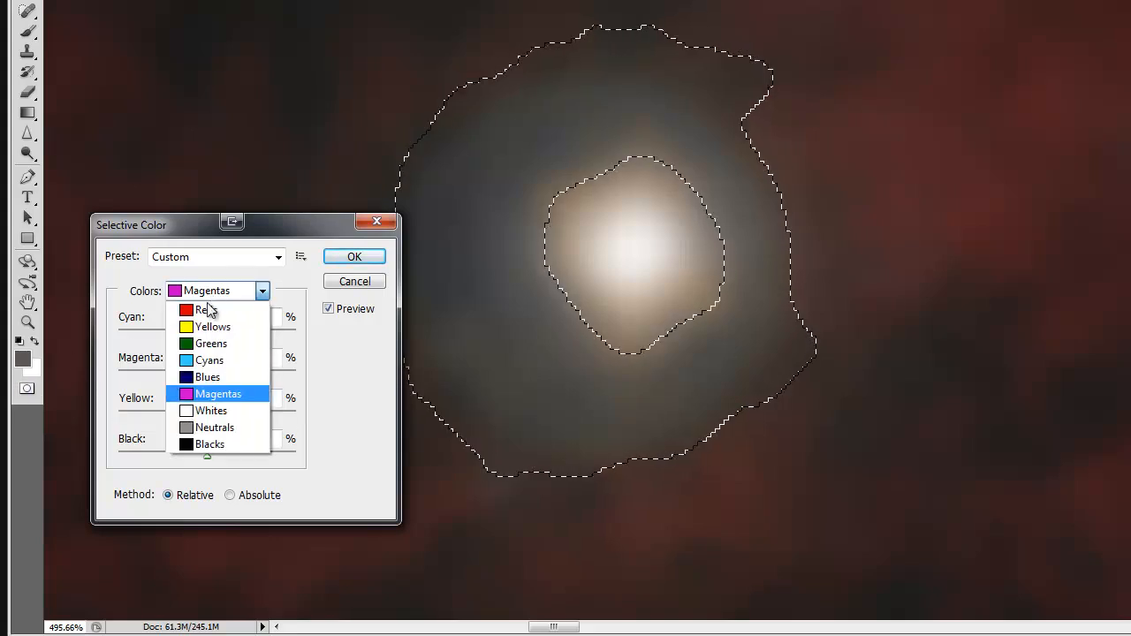
{"action": "left_click", "coordinate": [213, 325]}
{"action": "left_click_drag", "start_coordinate": [211, 373], "coordinate": [445, 365]}
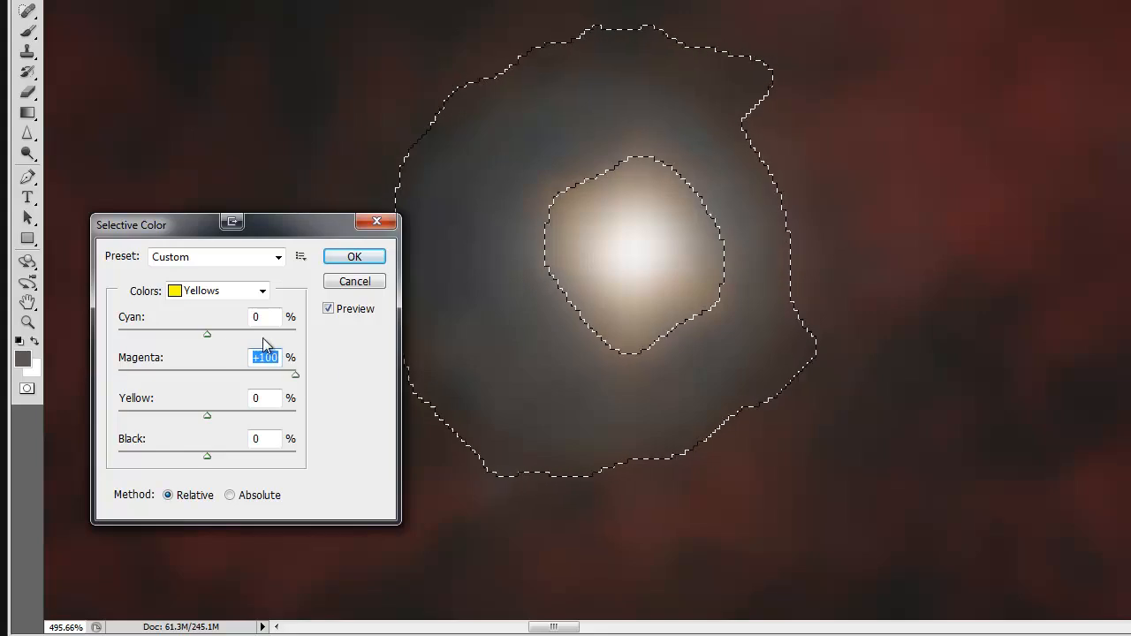
{"action": "left_click_drag", "start_coordinate": [204, 333], "coordinate": [67, 340]}
{"action": "mouse_move", "coordinate": [207, 414]}
{"action": "left_mouse_down"}
{"action": "mouse_move", "coordinate": [40, 417]}
{"action": "mouse_move", "coordinate": [403, 403]}
{"action": "mouse_move", "coordinate": [65, 431]}
{"action": "mouse_move", "coordinate": [193, 421]}
{"action": "left_mouse_up"}
{"action": "left_click_drag", "start_coordinate": [118, 333], "coordinate": [193, 344]}
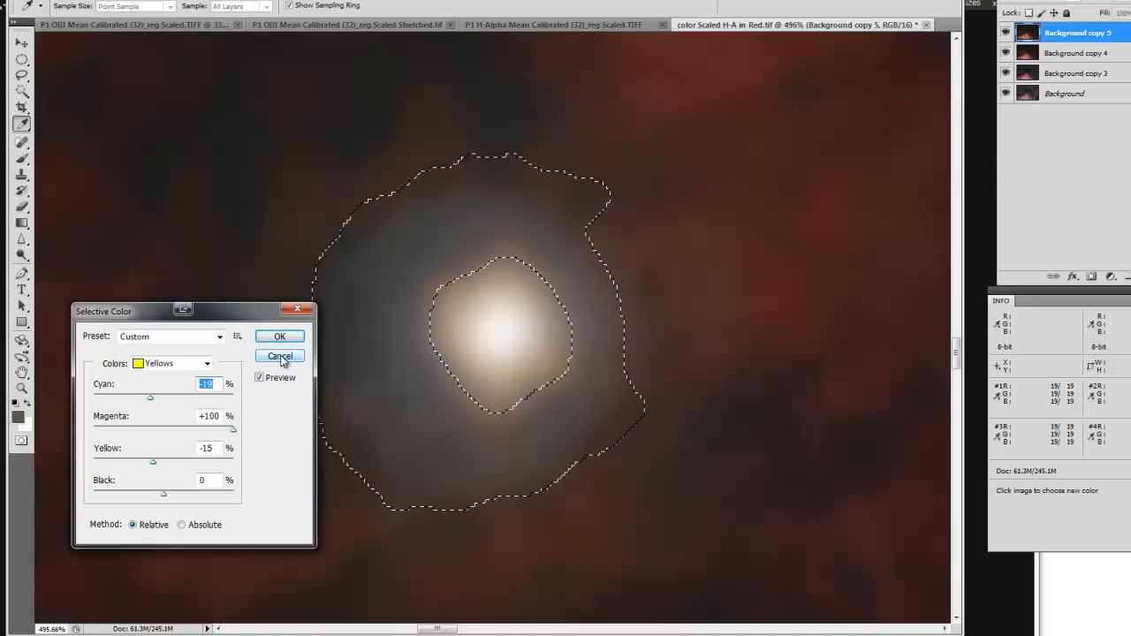
{"action": "left_click", "coordinate": [347, 288]}
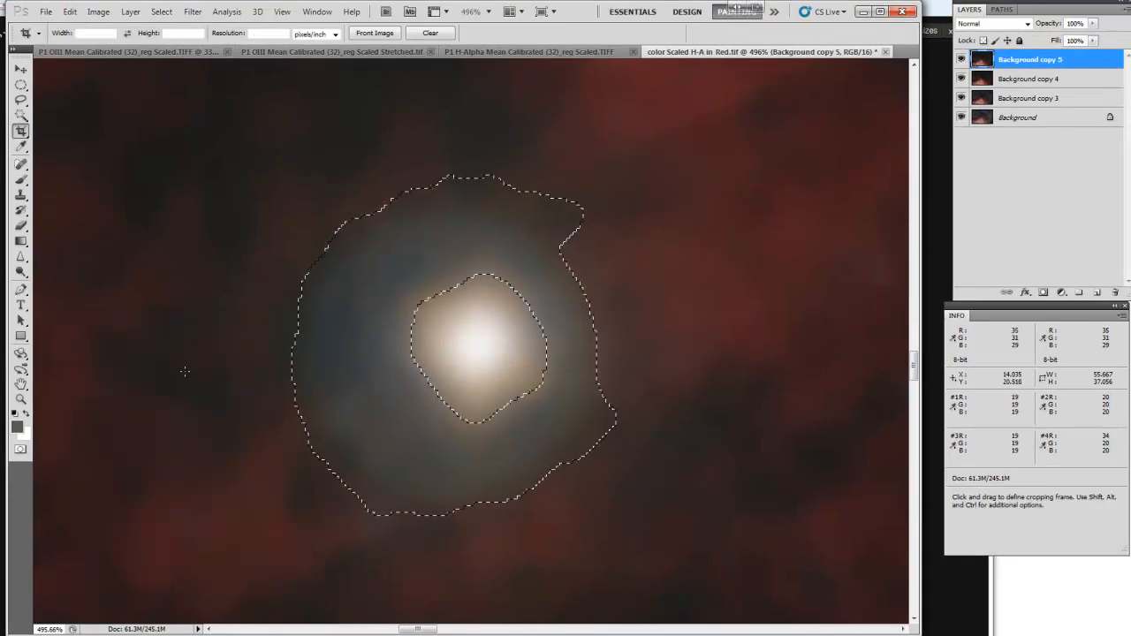
- Start a Curves adjustment on the selected halo and lower the Green curve to output 51 at input 63
{"action": "key", "text": "ctrl+m"}
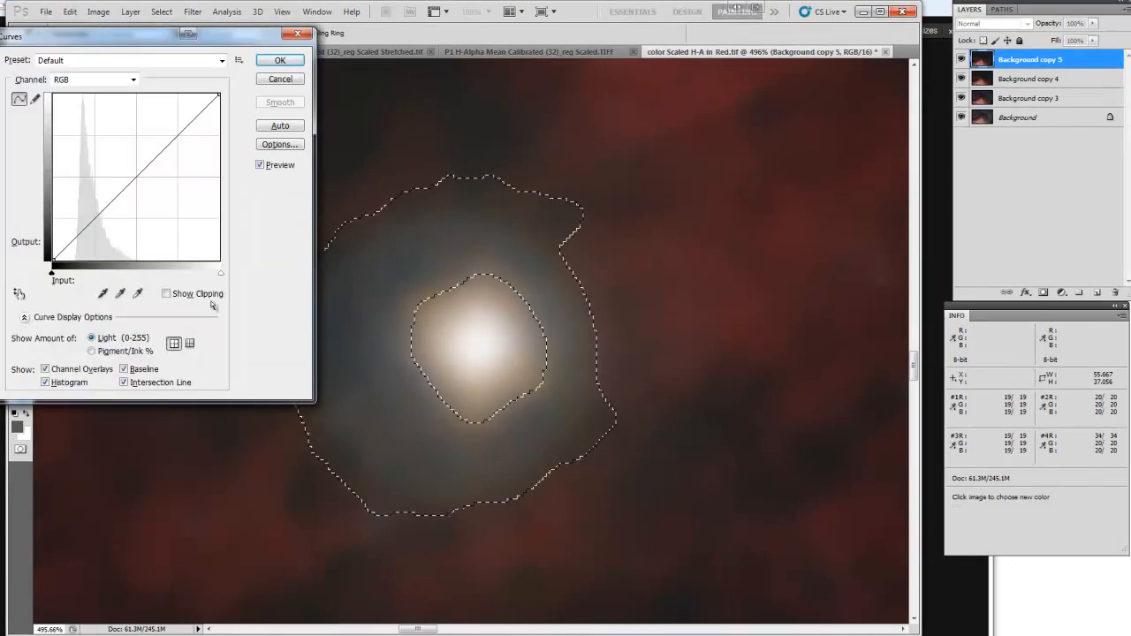
{"action": "left_click_drag", "start_coordinate": [121, 35], "coordinate": [680, 80]}
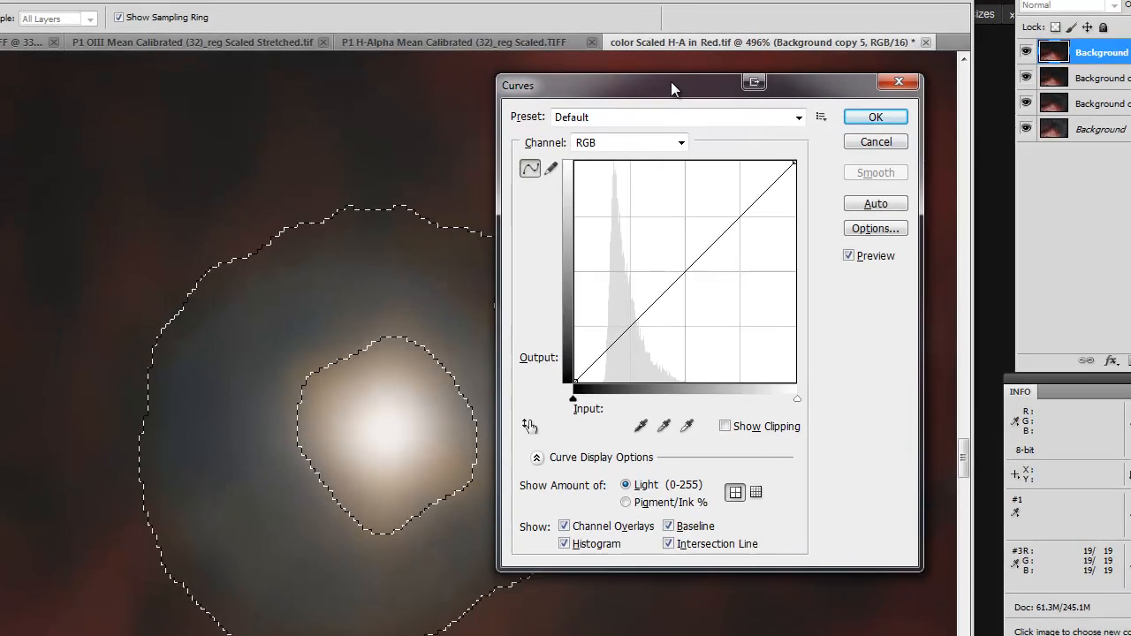
{"action": "left_click", "coordinate": [682, 285]}
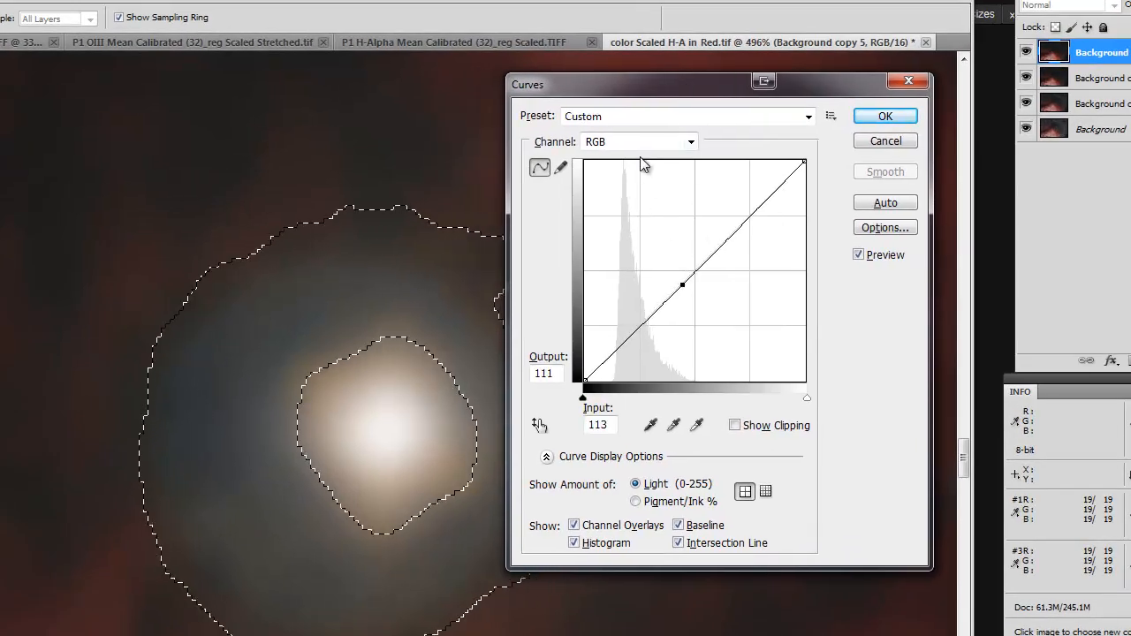
{"action": "left_click_drag", "start_coordinate": [682, 285], "coordinate": [827, 331]}
{"action": "left_click", "coordinate": [639, 143]}
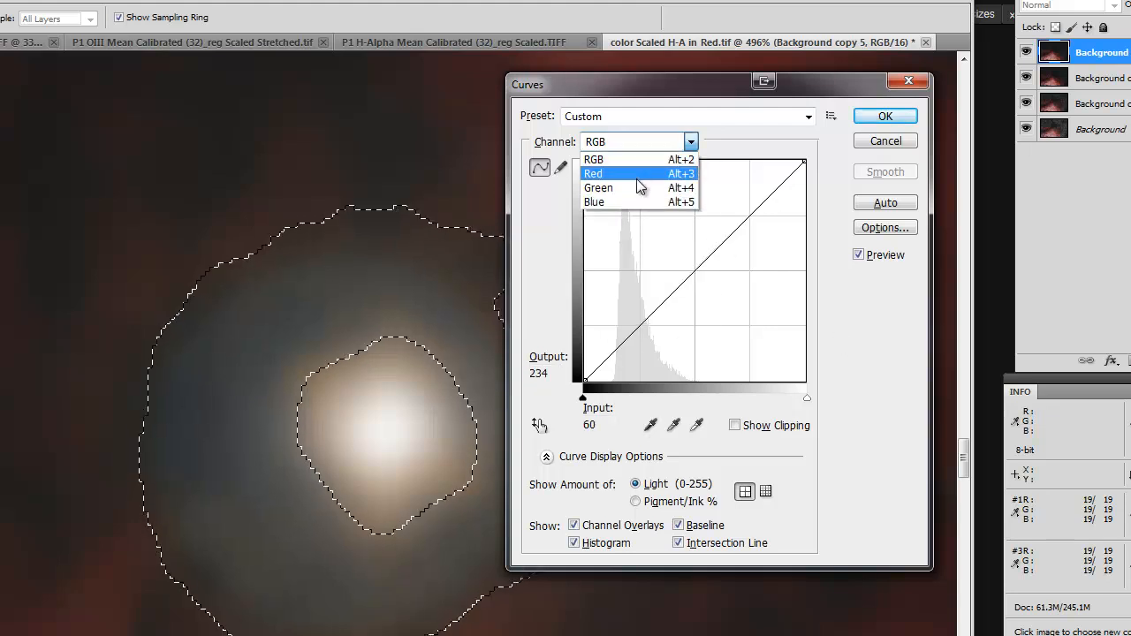
{"action": "left_click", "coordinate": [636, 183]}
{"action": "left_click_drag", "start_coordinate": [639, 323], "coordinate": [638, 335]}
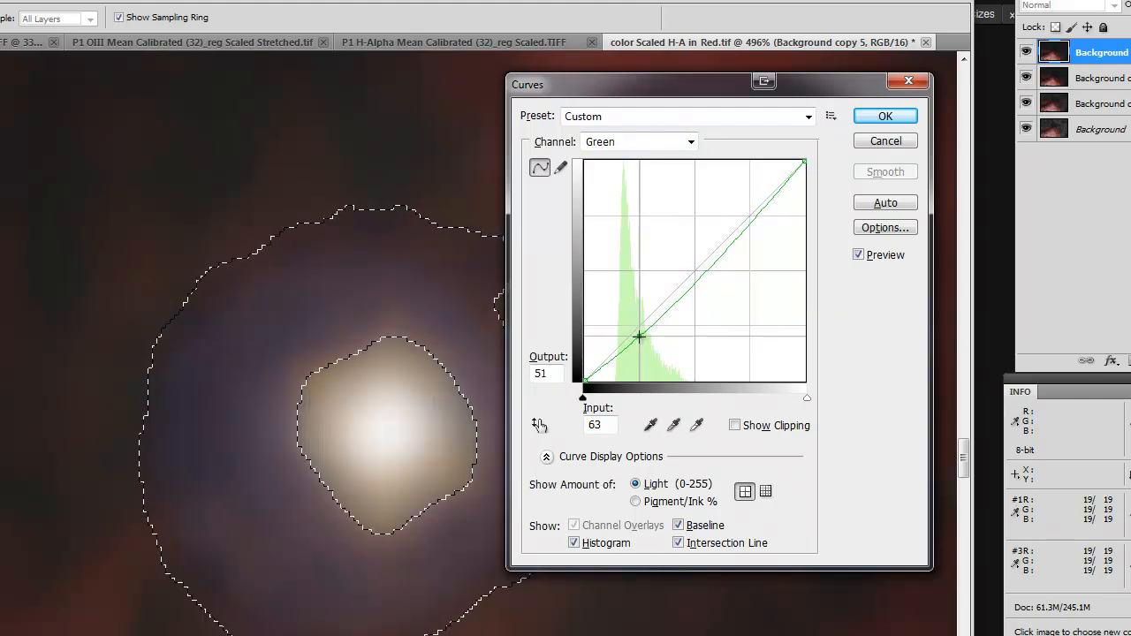
- Shape the Blue curve with points at input 43/output 44, about 69/57, 103/101 and 152/151
{"action": "left_click", "coordinate": [634, 147]}
{"action": "left_click", "coordinate": [632, 200]}
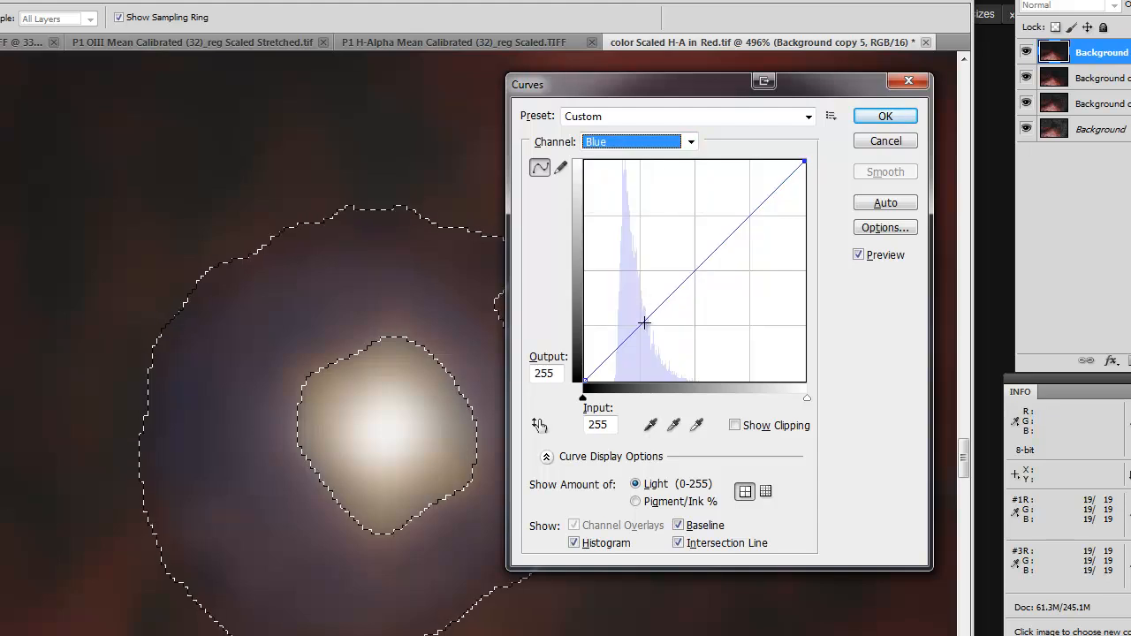
{"action": "left_click_drag", "start_coordinate": [644, 322], "coordinate": [646, 328]}
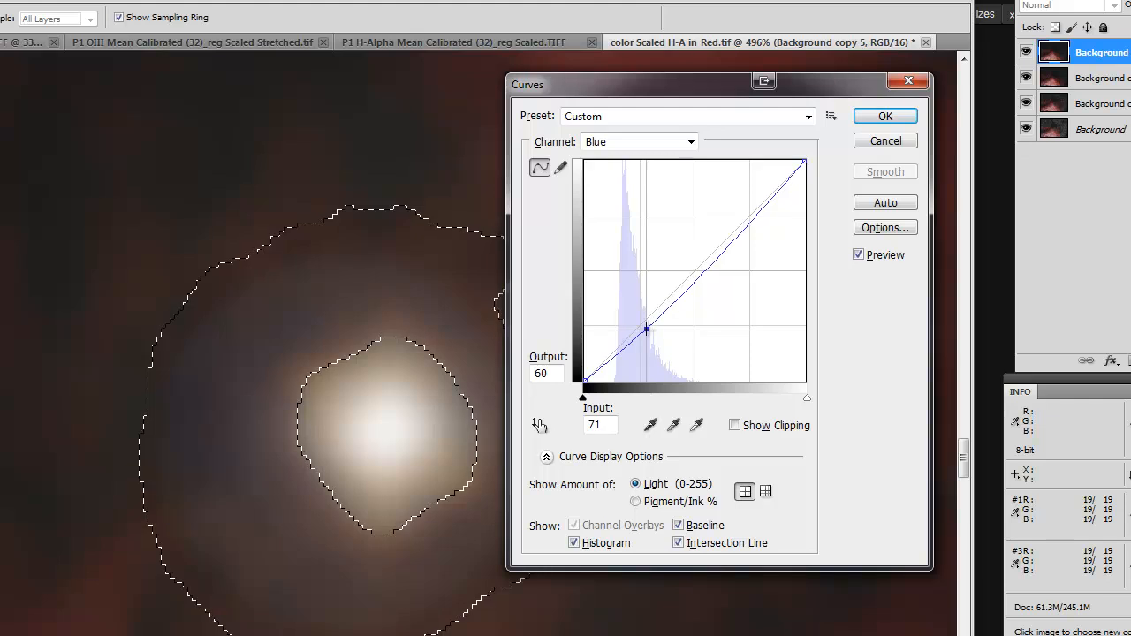
{"action": "mouse_move", "coordinate": [680, 293]}
{"action": "left_mouse_down"}
{"action": "mouse_move", "coordinate": [679, 283]}
{"action": "mouse_move", "coordinate": [681, 295]}
{"action": "left_mouse_up"}
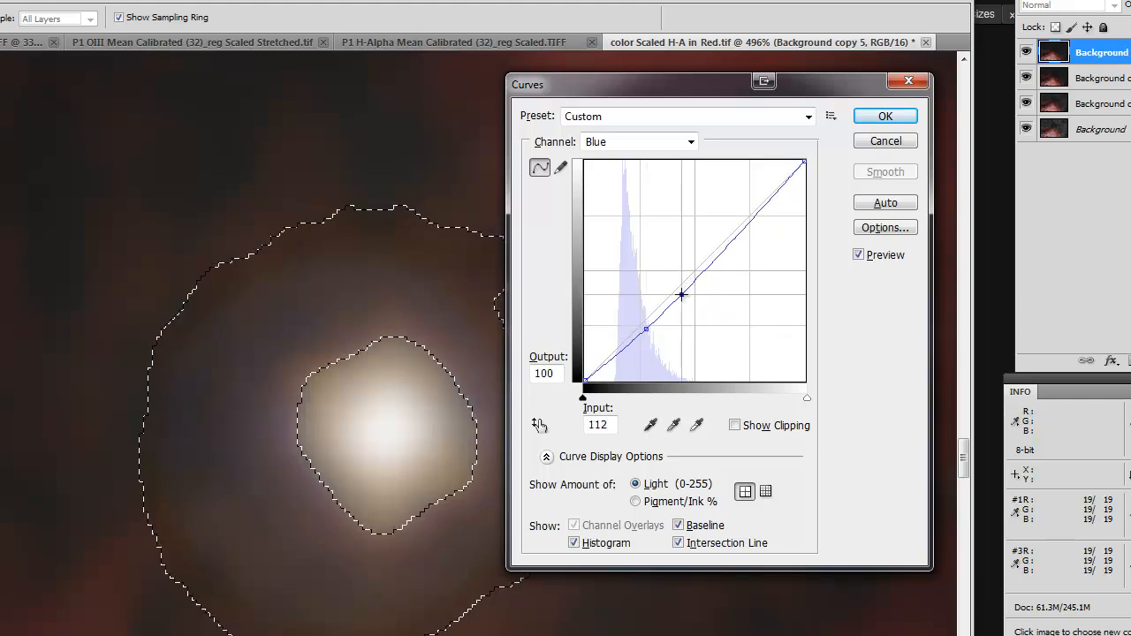
{"action": "left_click_drag", "start_coordinate": [648, 328], "coordinate": [622, 342]}
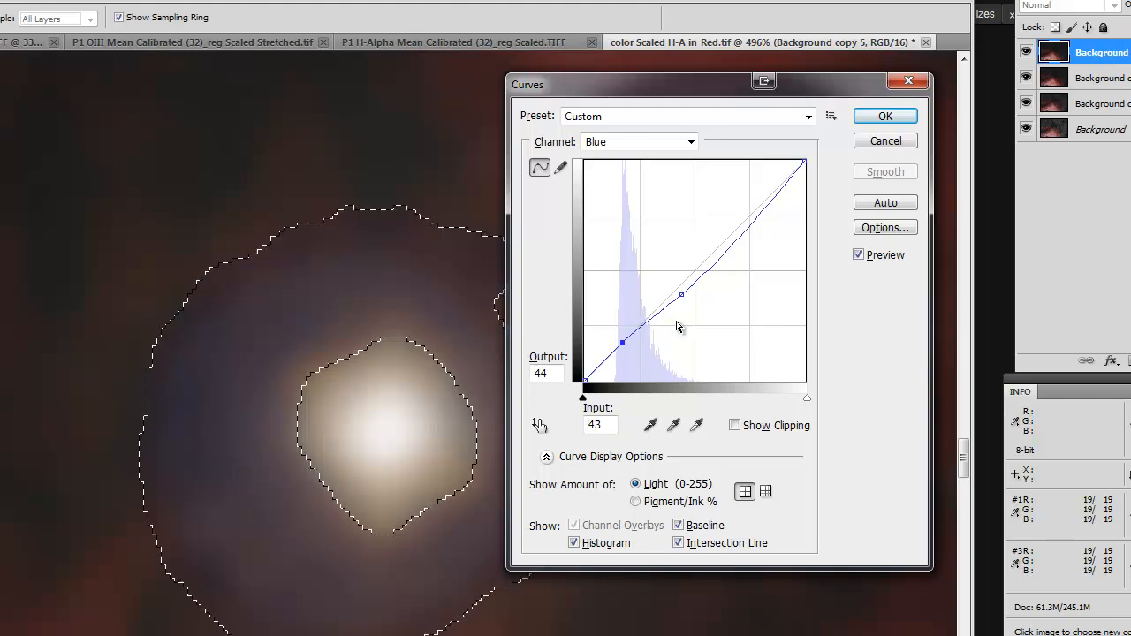
{"action": "left_click_drag", "start_coordinate": [644, 327], "coordinate": [644, 332]}
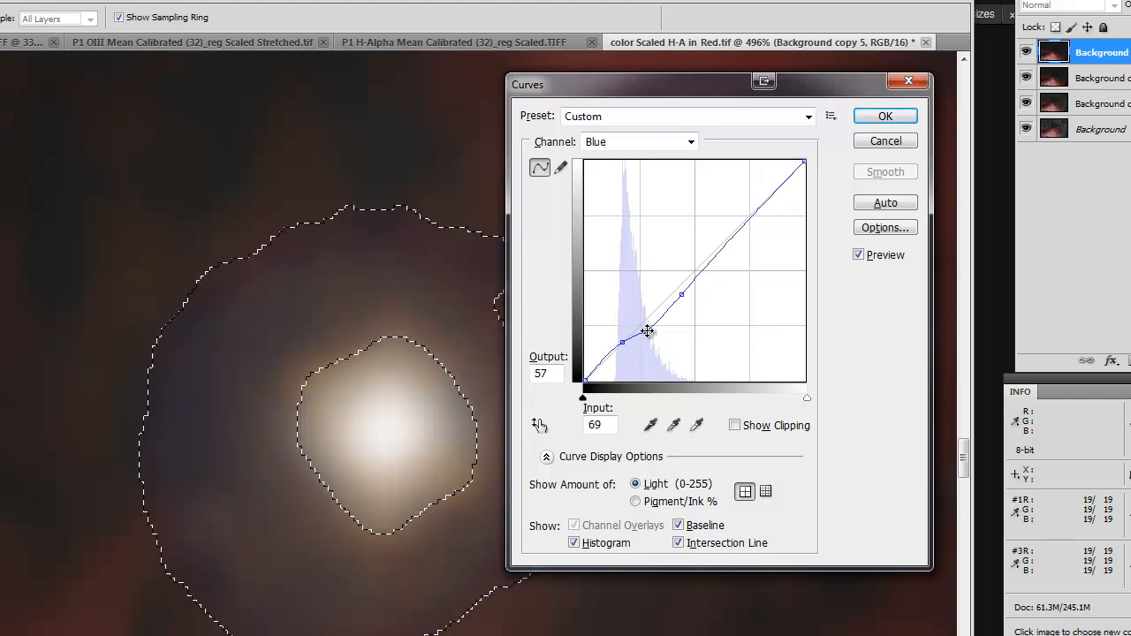
{"action": "left_click_drag", "start_coordinate": [681, 295], "coordinate": [674, 293]}
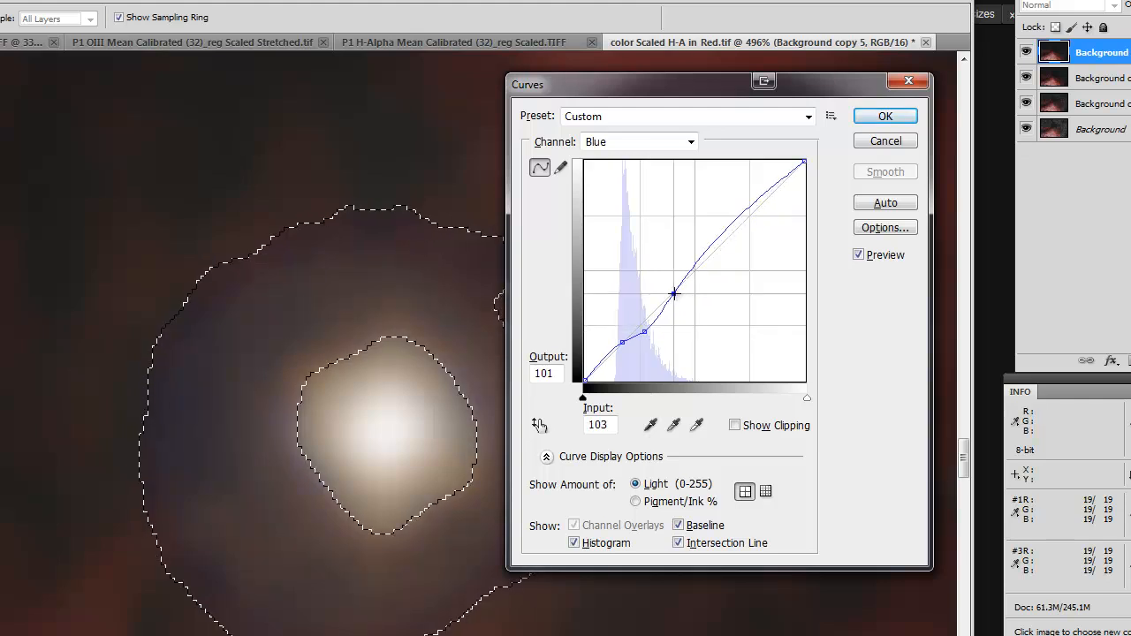
{"action": "left_click_drag", "start_coordinate": [699, 257], "coordinate": [715, 250]}
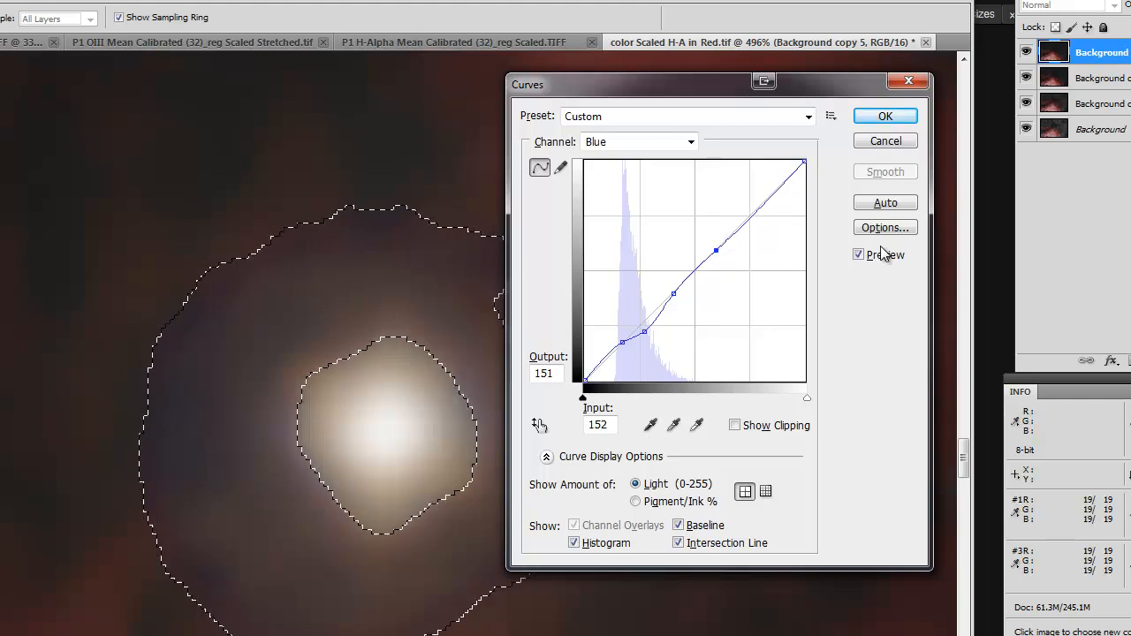
- Compare the halo with and without the Curves preview, and move the lowest Blue curve point to input 47, output 40
{"action": "left_click_drag", "start_coordinate": [813, 75], "coordinate": [835, 74]}
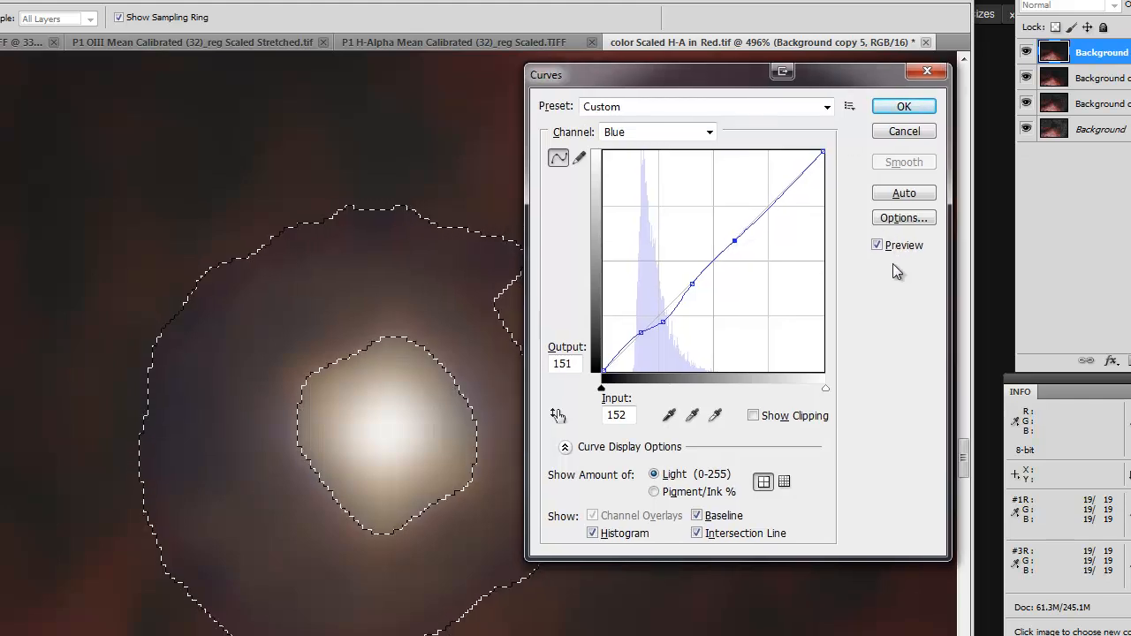
{"action": "left_click", "coordinate": [880, 242]}
{"action": "left_click", "coordinate": [879, 241]}
{"action": "left_click", "coordinate": [879, 242]}
{"action": "left_click", "coordinate": [878, 242]}
{"action": "mouse_move", "coordinate": [639, 335]}
{"action": "left_mouse_down"}
{"action": "mouse_move", "coordinate": [646, 342]}
{"action": "mouse_move", "coordinate": [633, 346]}
{"action": "mouse_move", "coordinate": [662, 312]}
{"action": "mouse_move", "coordinate": [645, 337]}
{"action": "left_mouse_up"}
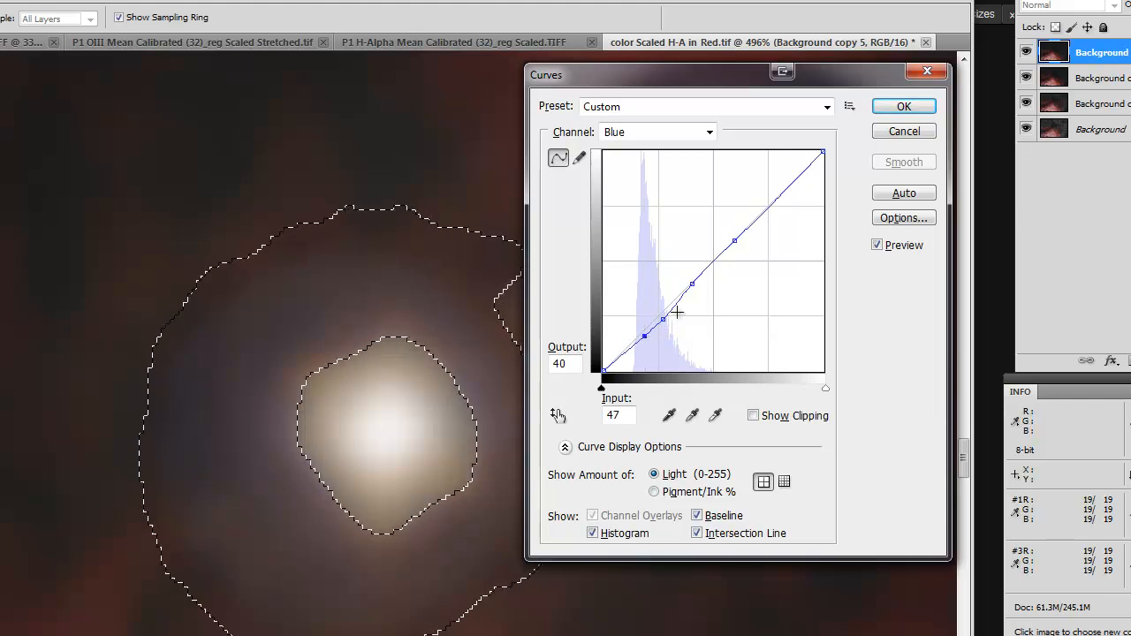
- Refine the Green curve to a single intermediate point at input 60, output 47
{"action": "left_click", "coordinate": [651, 133]}
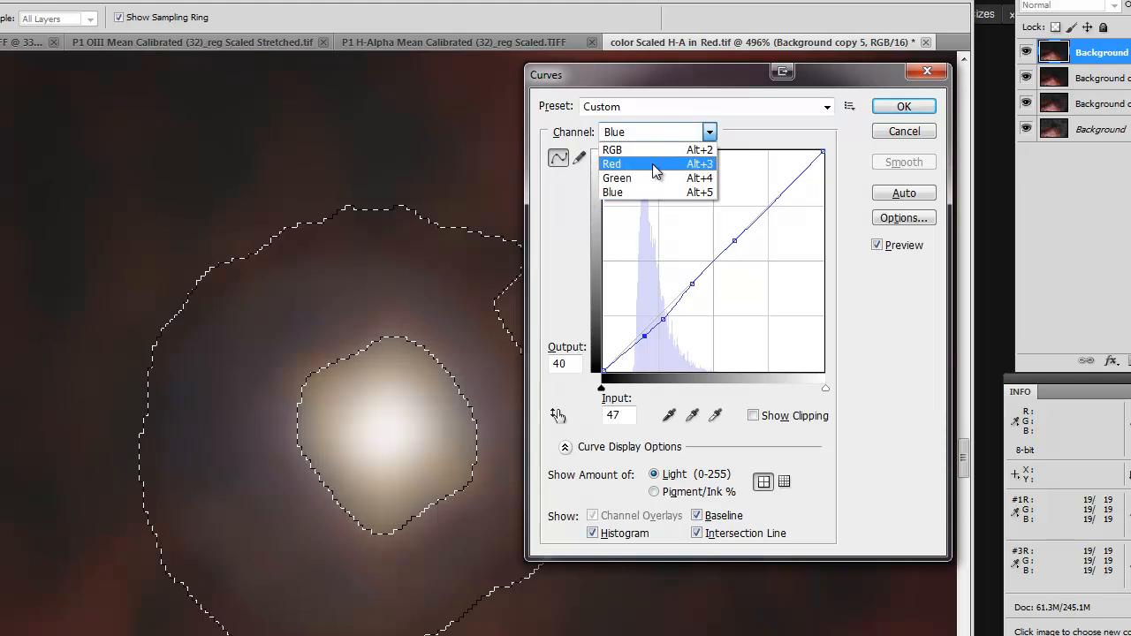
{"action": "left_click", "coordinate": [651, 177]}
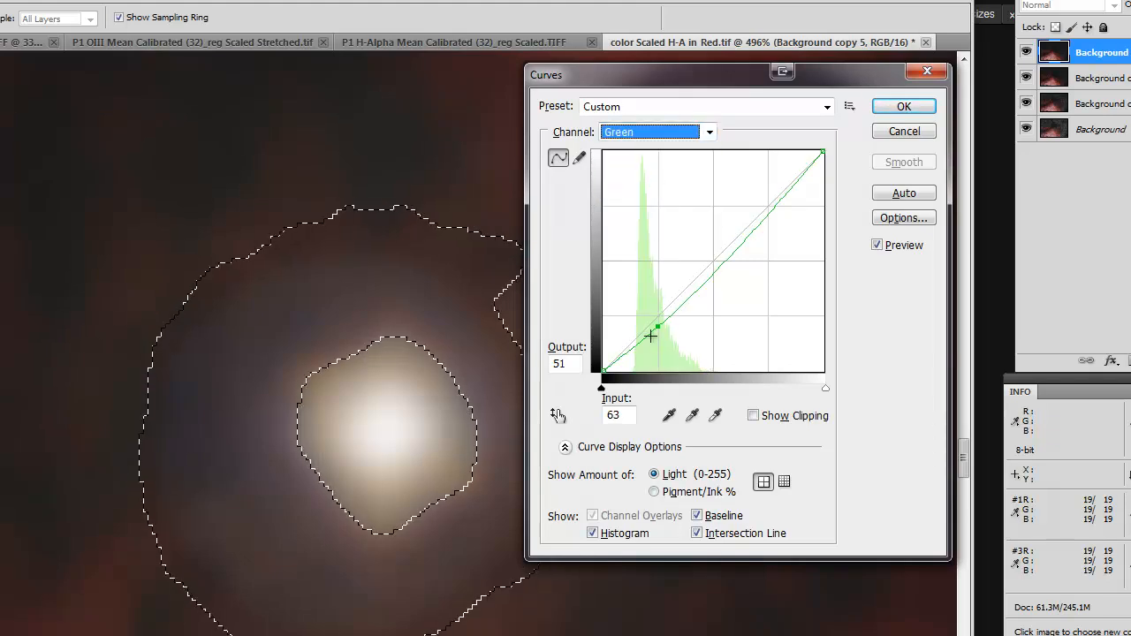
{"action": "left_click_drag", "start_coordinate": [648, 335], "coordinate": [647, 337]}
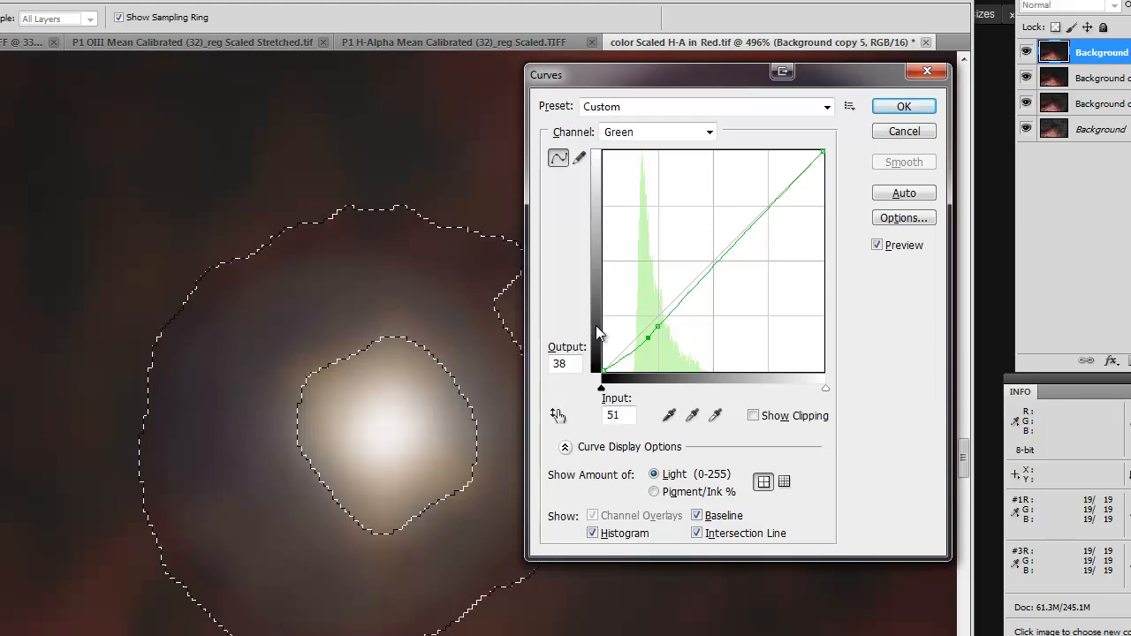
{"action": "left_click", "coordinate": [658, 330]}
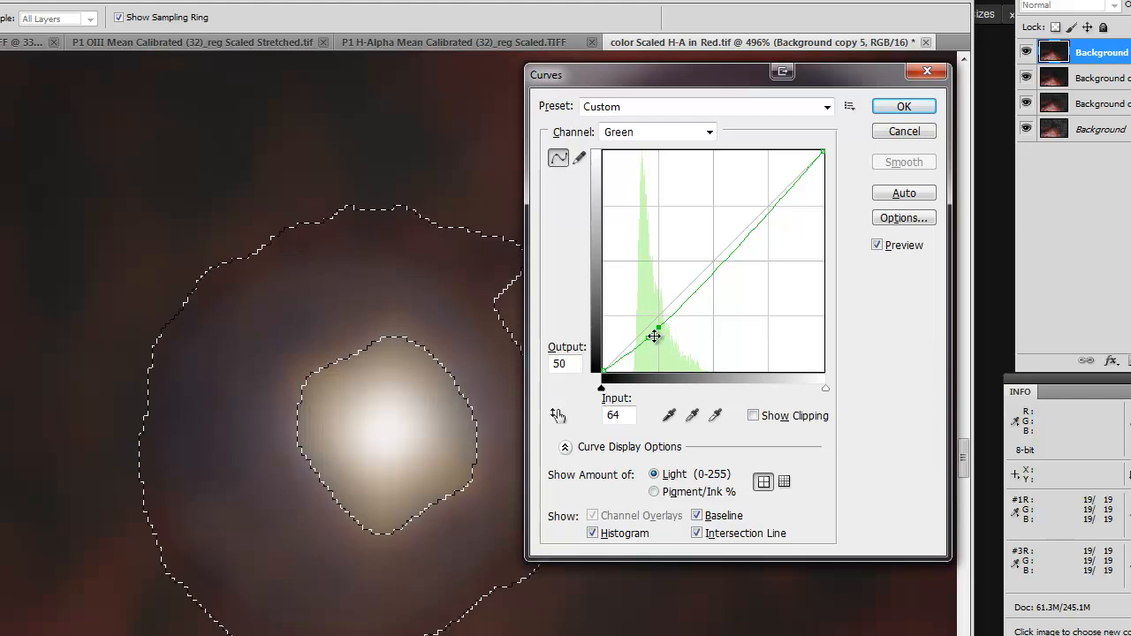
{"action": "left_click_drag", "start_coordinate": [649, 338], "coordinate": [833, 326]}
{"action": "left_click_drag", "start_coordinate": [648, 340], "coordinate": [656, 332]}
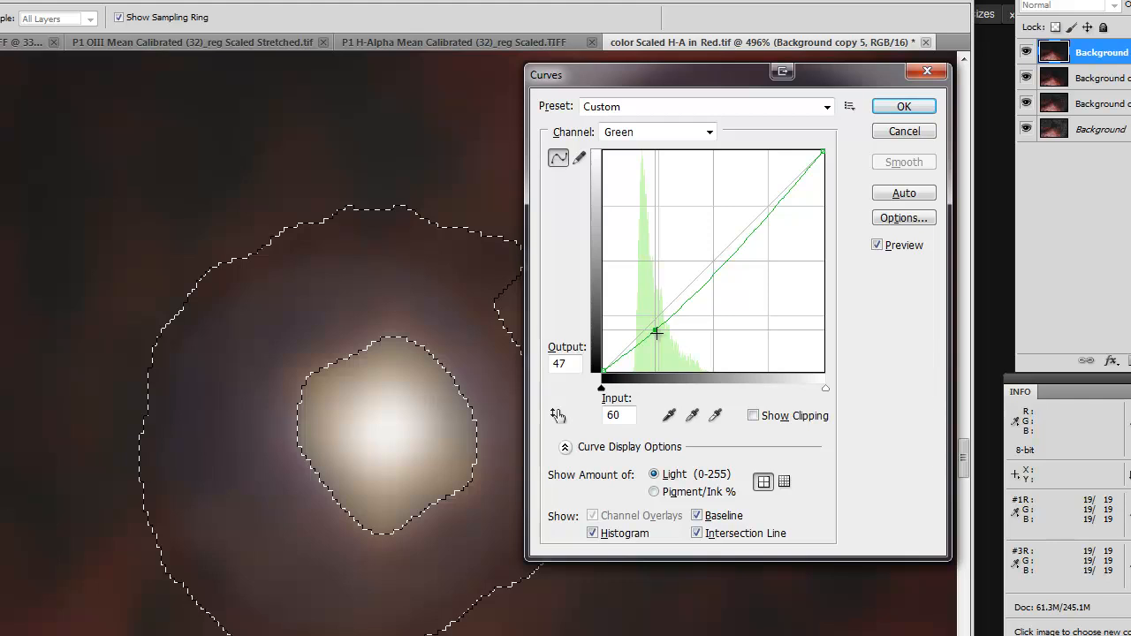
{"action": "left_click_drag", "start_coordinate": [655, 332], "coordinate": [657, 333]}
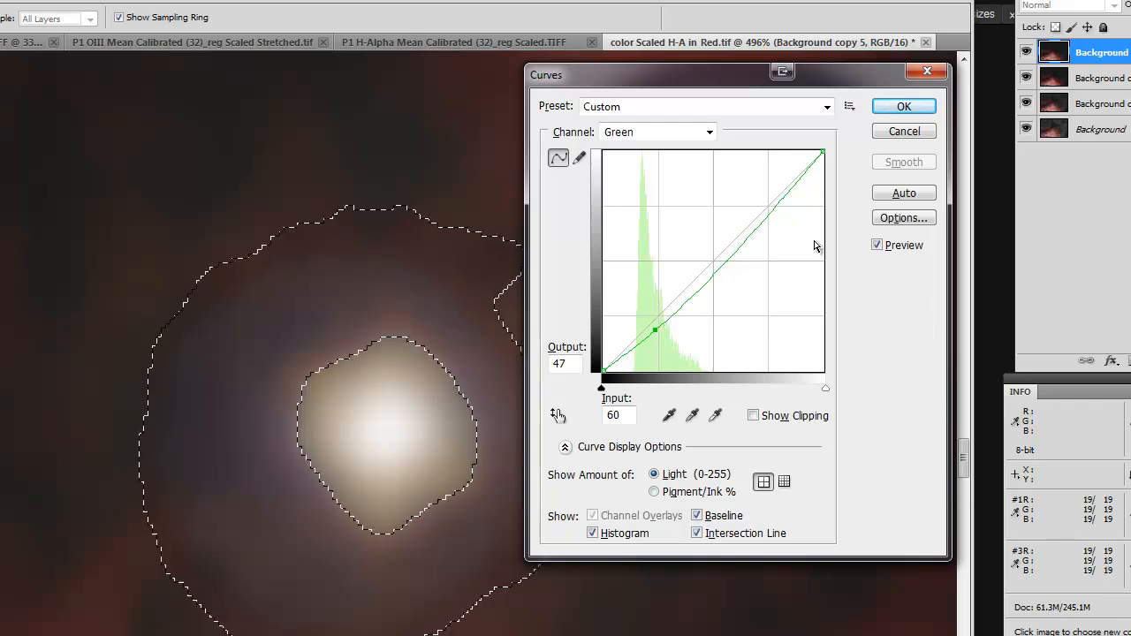
- Compare the halo with and without the curve changes and apply the Curves adjustment
{"action": "left_click", "coordinate": [709, 132]}
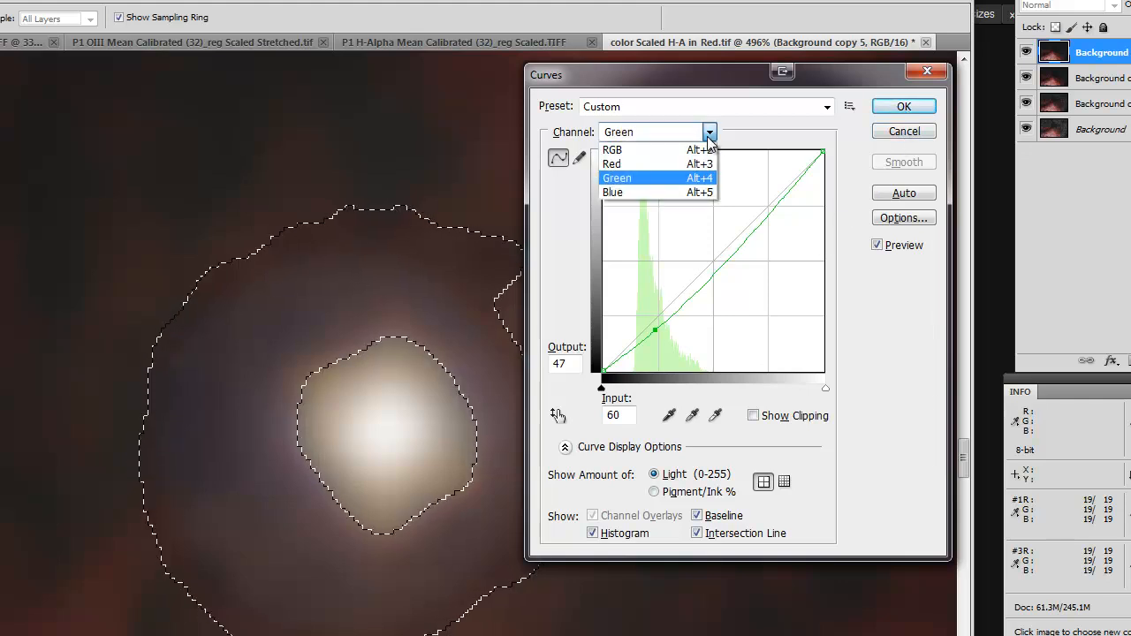
{"action": "left_click", "coordinate": [899, 106]}
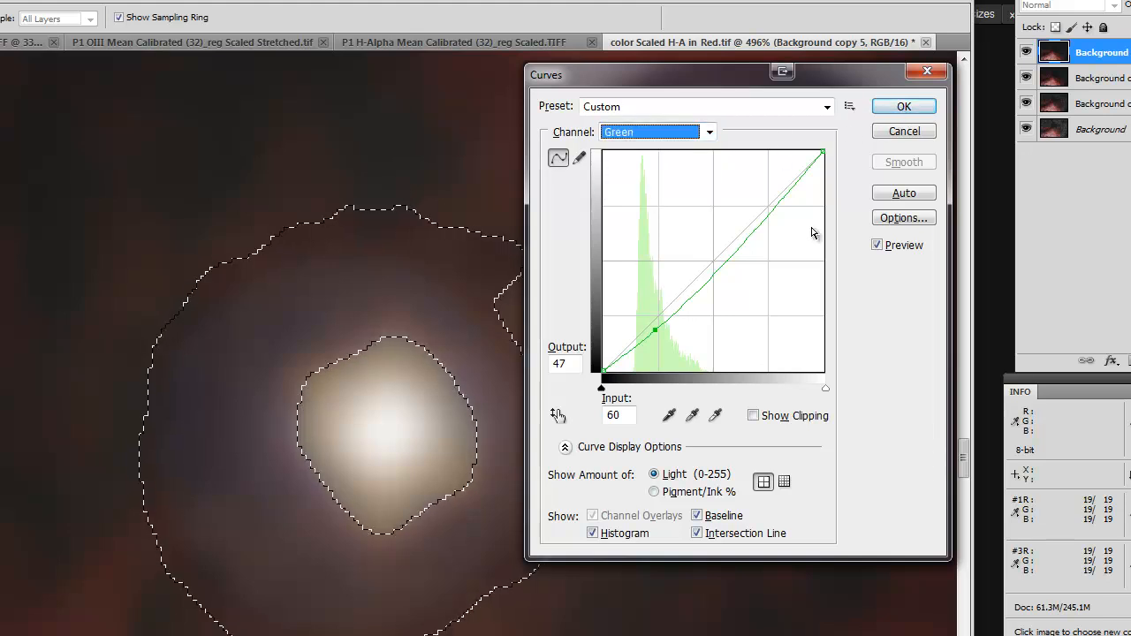
{"action": "left_click", "coordinate": [876, 244]}
{"action": "left_click", "coordinate": [877, 245]}
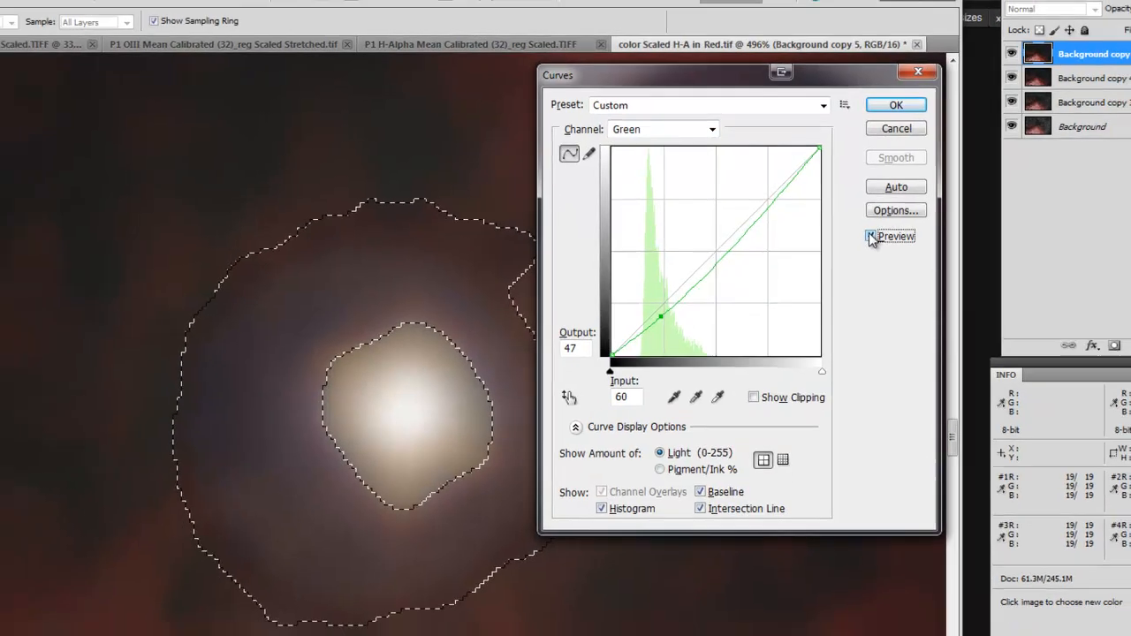
{"action": "left_click", "coordinate": [898, 105]}
{"action": "key", "text": "c"}
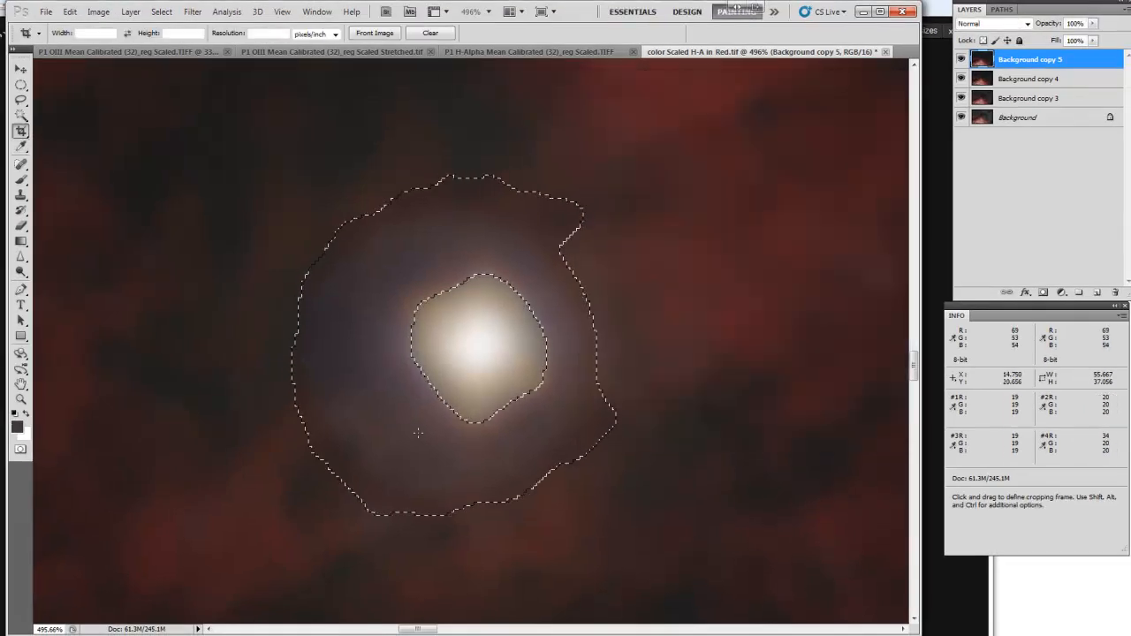
- Start a Hue/Saturation adjustment on the halo with master saturation -5 and lightness -3
{"action": "left_click", "coordinate": [112, 16]}
{"action": "mouse_move", "coordinate": [124, 44]}
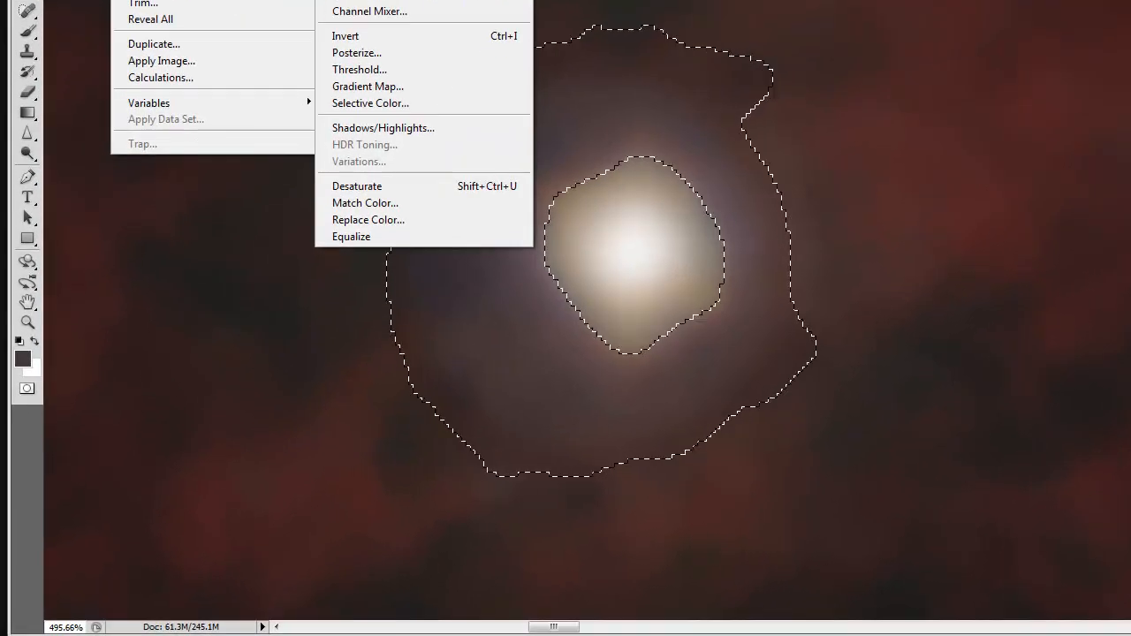
{"action": "left_click", "coordinate": [388, 0]}
{"action": "left_click_drag", "start_coordinate": [475, 149], "coordinate": [285, 303]}
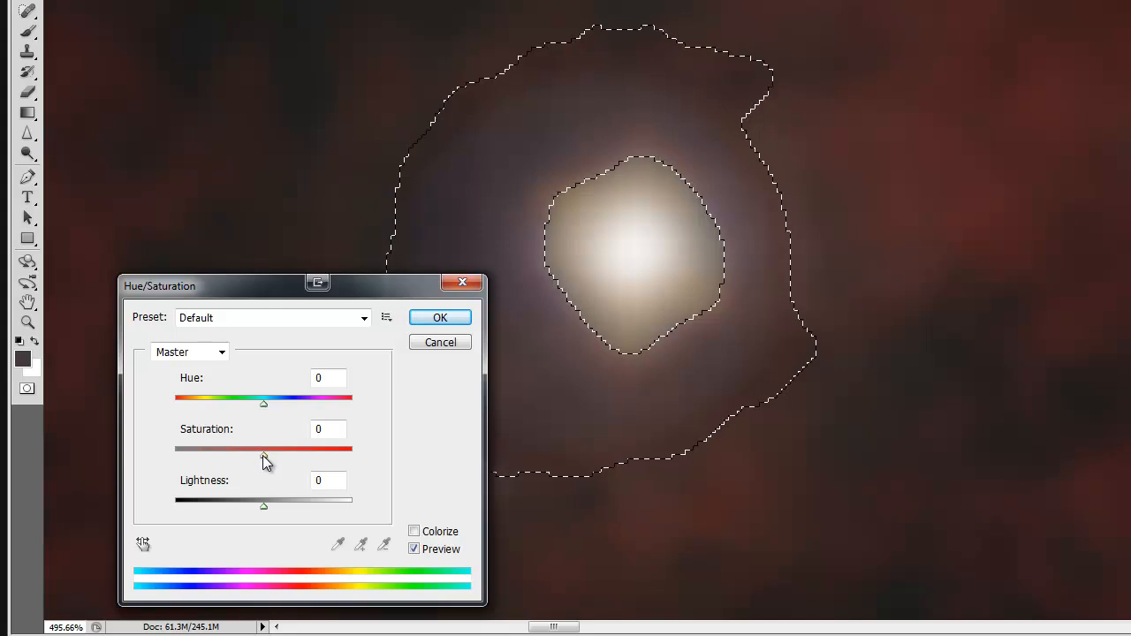
{"action": "mouse_move", "coordinate": [263, 506]}
{"action": "left_mouse_down"}
{"action": "mouse_move", "coordinate": [275, 505]}
{"action": "mouse_move", "coordinate": [261, 507]}
{"action": "left_mouse_up"}
{"action": "mouse_move", "coordinate": [262, 455]}
{"action": "left_mouse_down"}
{"action": "mouse_move", "coordinate": [215, 458]}
{"action": "mouse_move", "coordinate": [268, 460]}
{"action": "mouse_move", "coordinate": [259, 458]}
{"action": "left_mouse_up"}
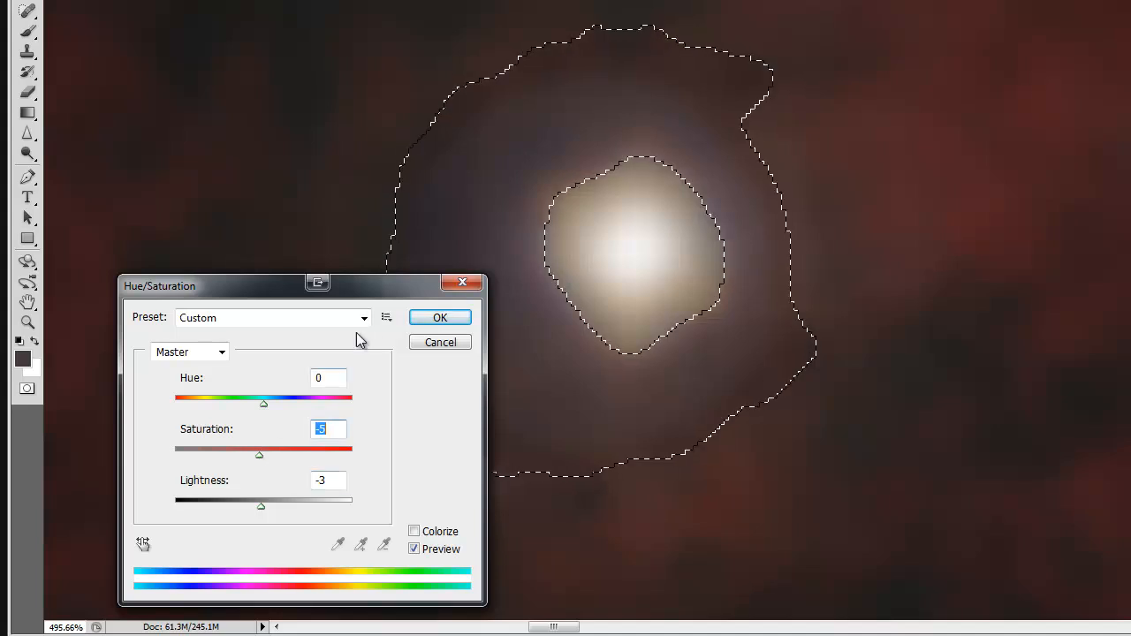
- Hide the selection outline and set the master hue to +8
{"action": "left_click", "coordinate": [417, 551]}
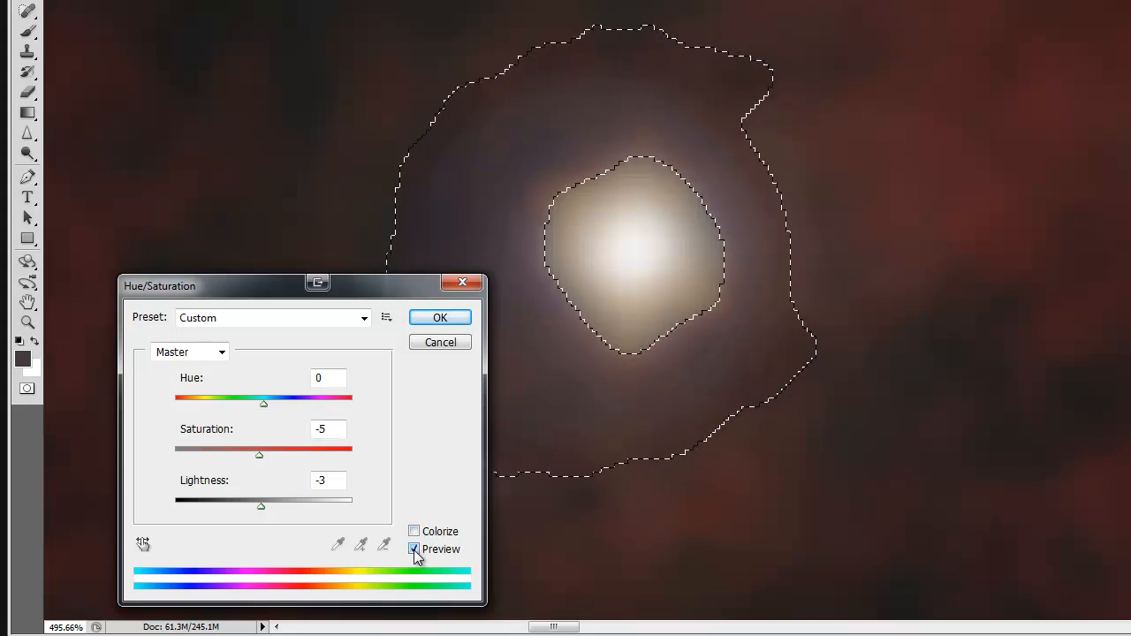
{"action": "key", "text": "ctrl+h"}
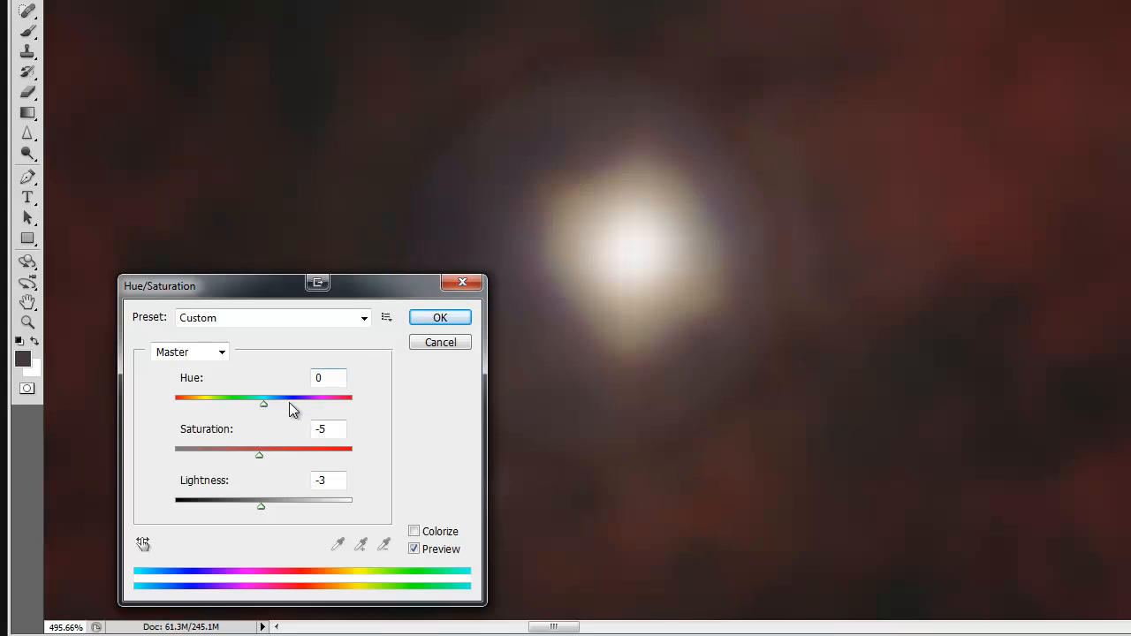
{"action": "mouse_move", "coordinate": [264, 407]}
{"action": "left_mouse_down"}
{"action": "mouse_move", "coordinate": [283, 407]}
{"action": "mouse_move", "coordinate": [270, 404]}
{"action": "left_mouse_up"}
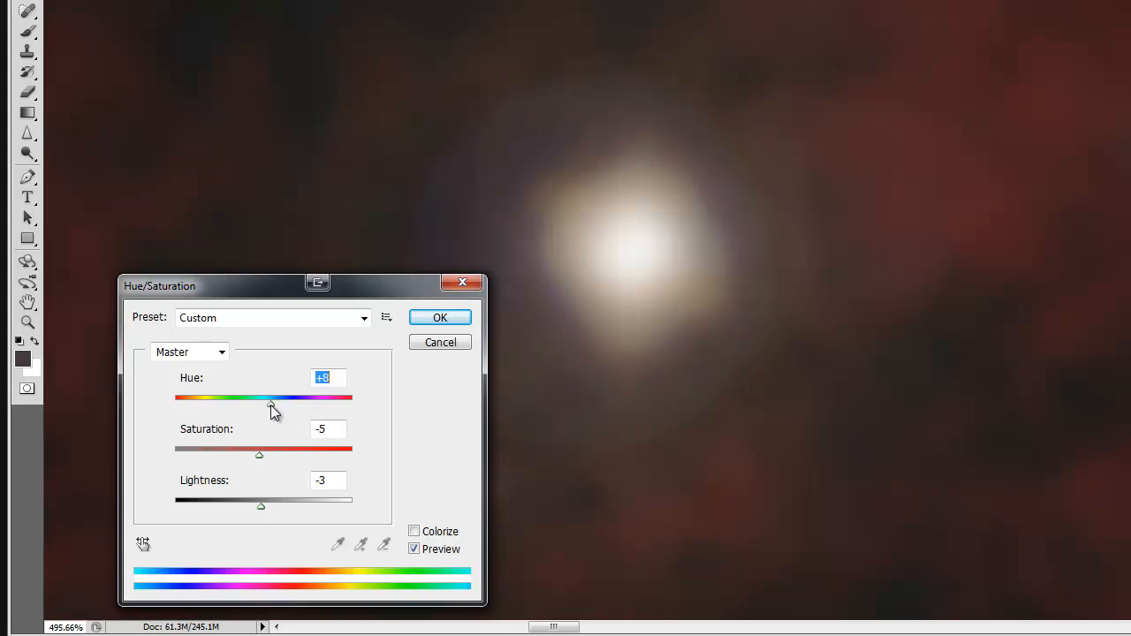
- Try hue -2, saturation -73 and lightness +17 for the Greens, resetting each to 0
{"action": "left_click", "coordinate": [222, 353]}
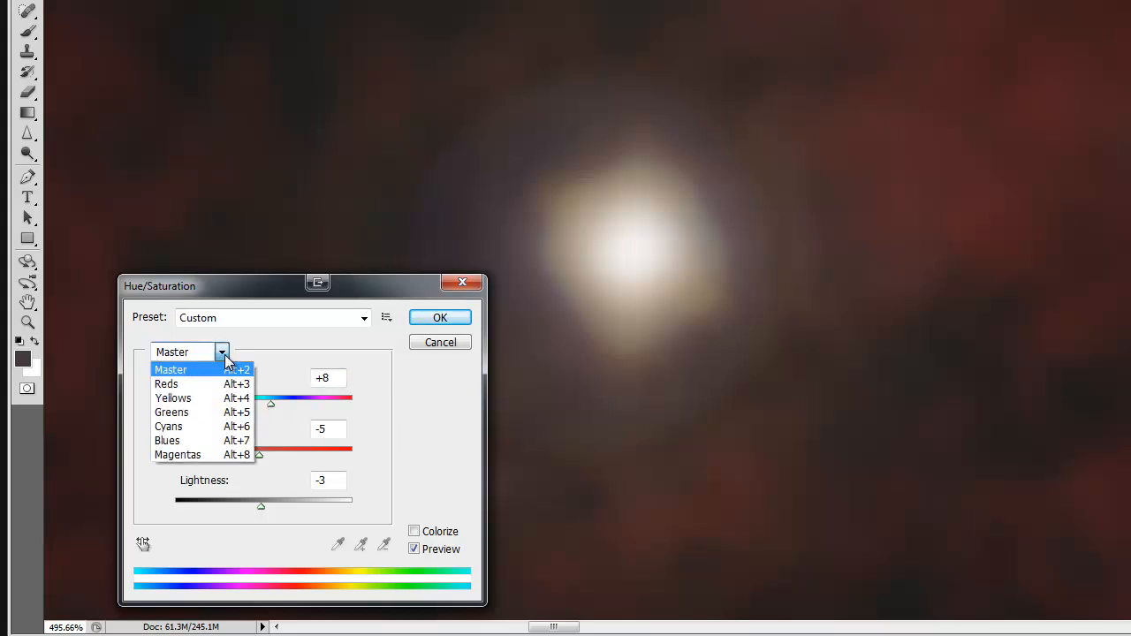
{"action": "left_click", "coordinate": [227, 411]}
{"action": "mouse_move", "coordinate": [262, 403]}
{"action": "left_mouse_down"}
{"action": "mouse_move", "coordinate": [311, 398]}
{"action": "mouse_move", "coordinate": [181, 404]}
{"action": "mouse_move", "coordinate": [349, 394]}
{"action": "mouse_move", "coordinate": [151, 419]}
{"action": "mouse_move", "coordinate": [295, 404]}
{"action": "mouse_move", "coordinate": [261, 402]}
{"action": "left_mouse_up"}
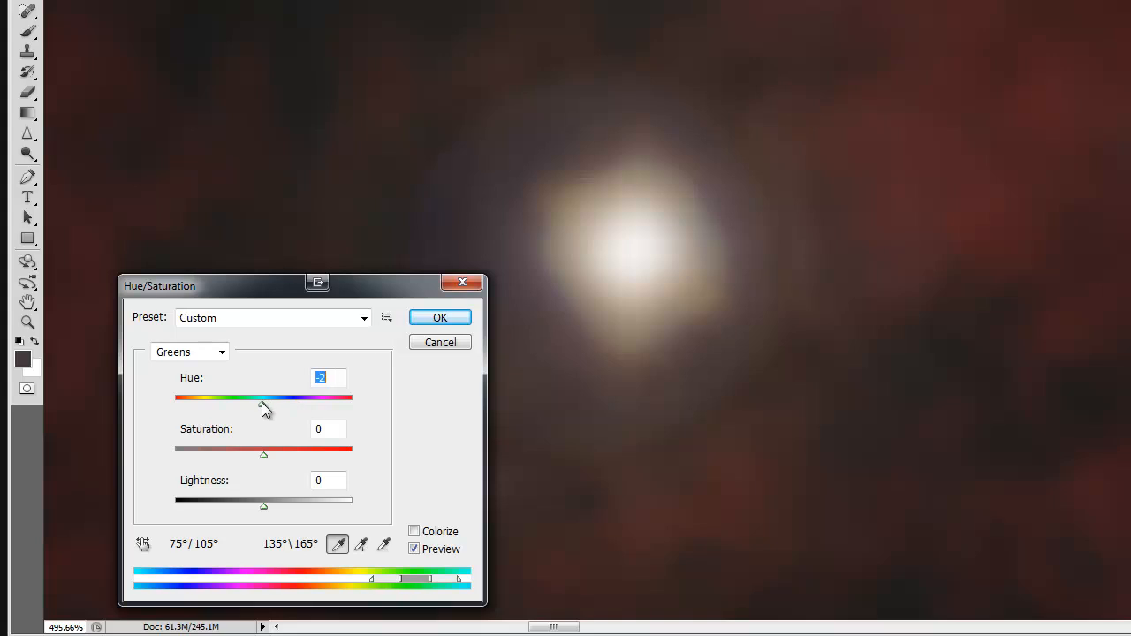
{"action": "left_click_drag", "start_coordinate": [263, 451], "coordinate": [200, 456]}
{"action": "mouse_move", "coordinate": [265, 505]}
{"action": "left_mouse_down"}
{"action": "mouse_move", "coordinate": [280, 501]}
{"action": "mouse_move", "coordinate": [240, 506]}
{"action": "mouse_move", "coordinate": [314, 497]}
{"action": "mouse_move", "coordinate": [219, 500]}
{"action": "mouse_move", "coordinate": [278, 496]}
{"action": "left_mouse_up"}
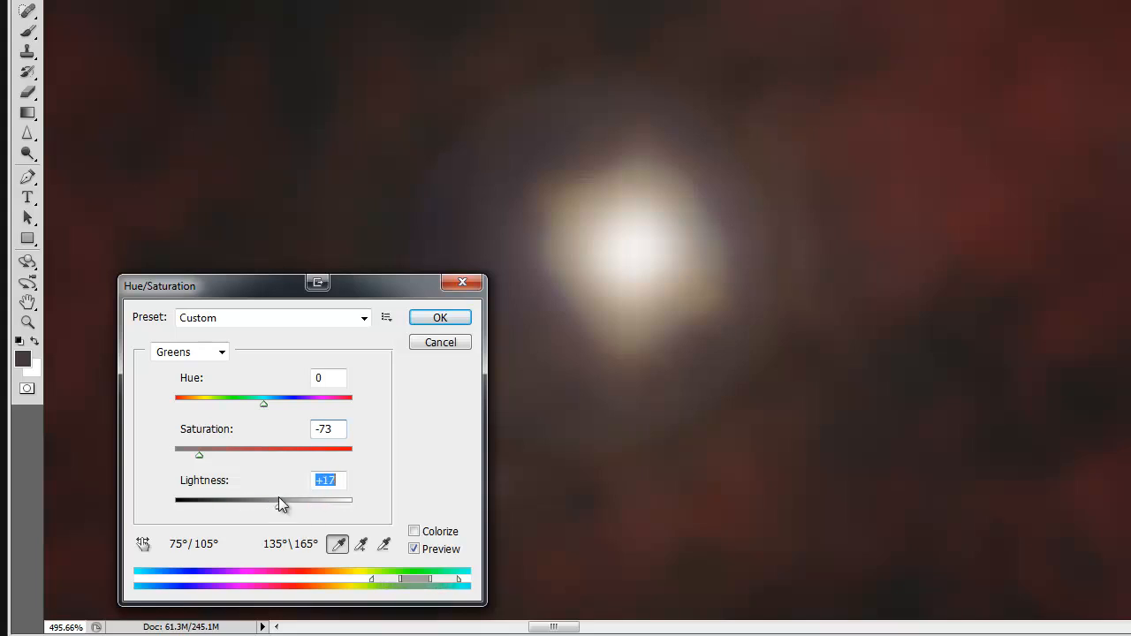
{"action": "type", "text": "00"}
- Try lightness -100 and hue -180 for the Yellows, resetting each to 0
{"action": "left_click", "coordinate": [213, 352]}
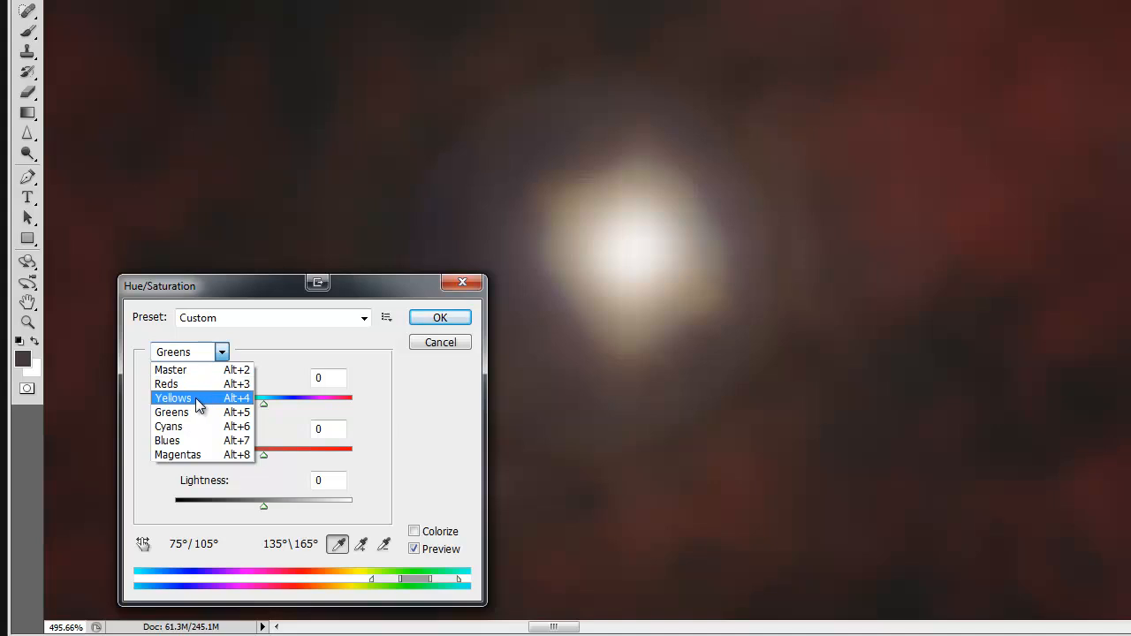
{"action": "left_click", "coordinate": [199, 398]}
{"action": "left_click_drag", "start_coordinate": [265, 505], "coordinate": [89, 485]}
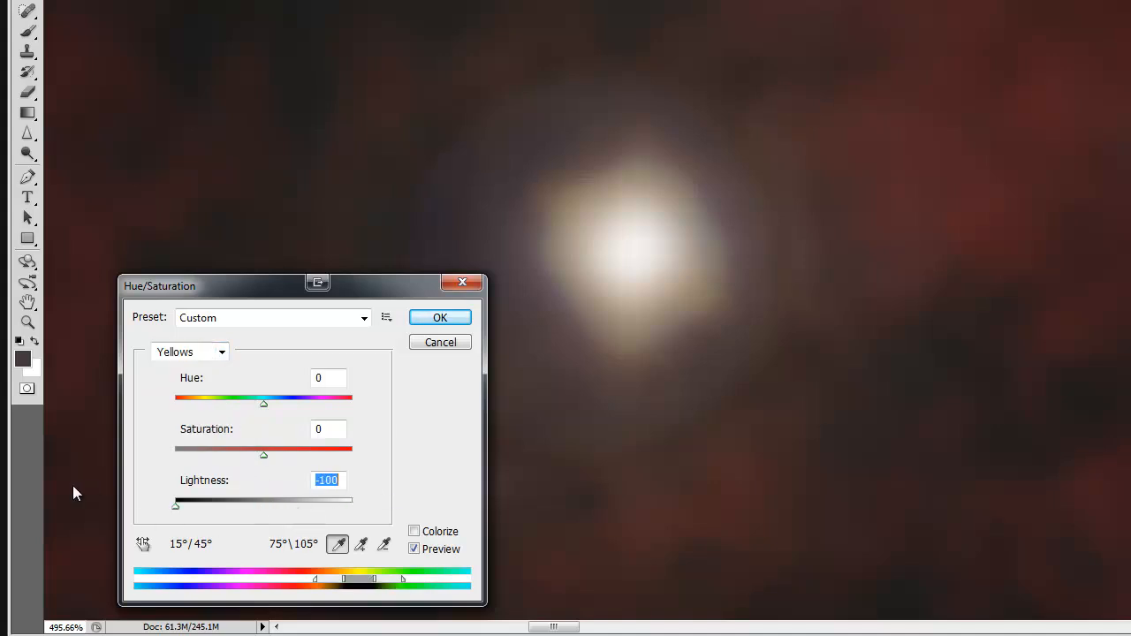
{"action": "left_click_drag", "start_coordinate": [263, 405], "coordinate": [126, 416]}
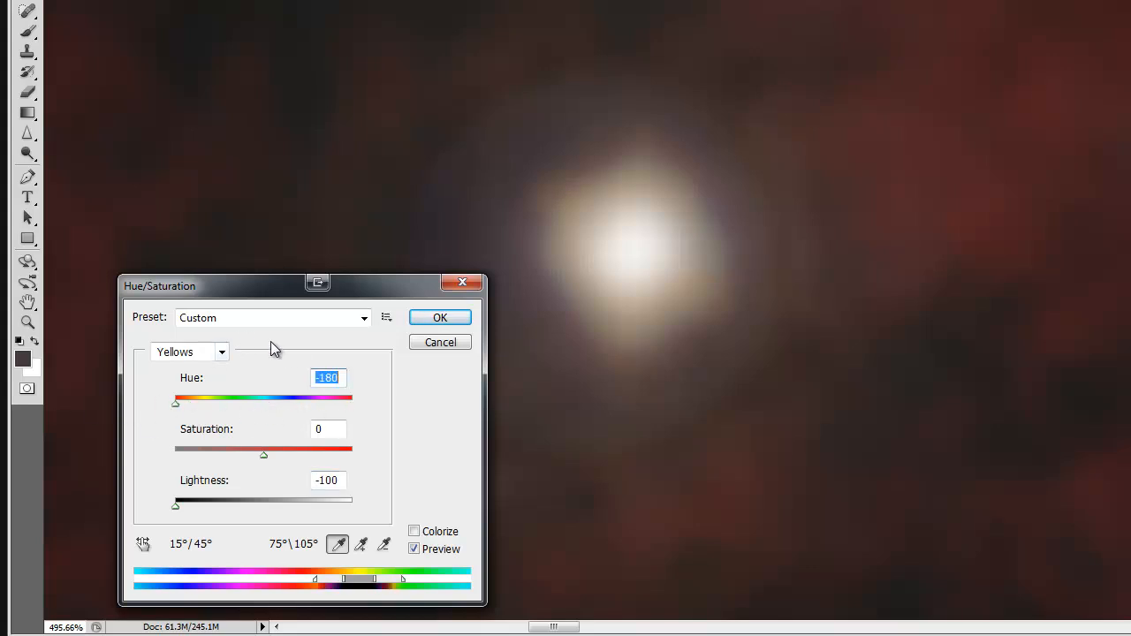
{"action": "type", "text": "0"}
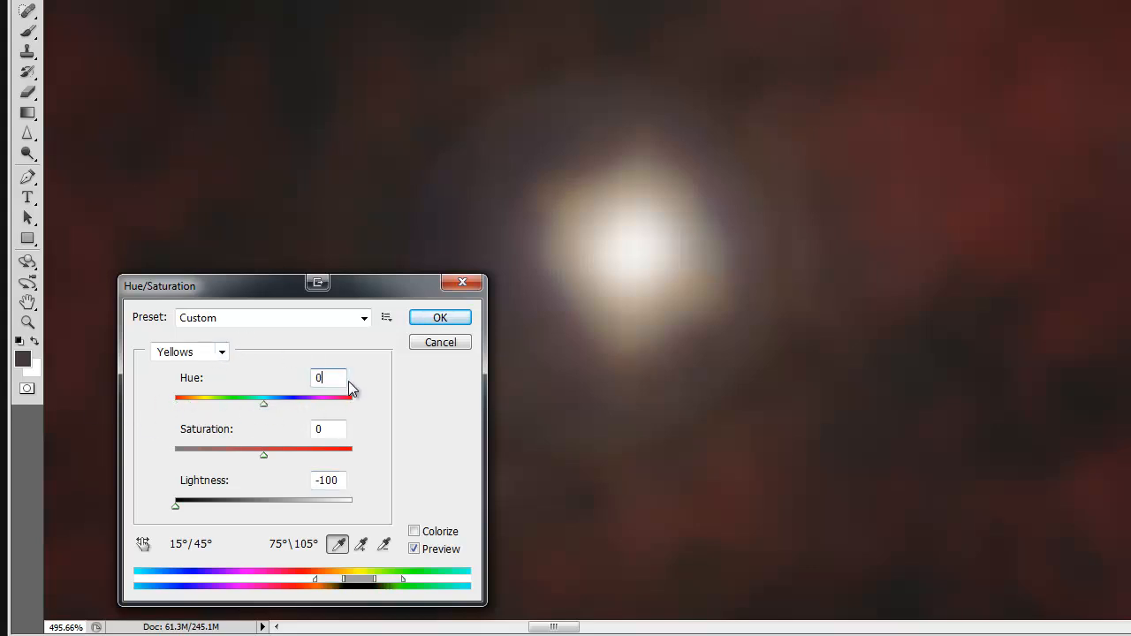
{"action": "left_click", "coordinate": [335, 481]}
{"action": "type", "text": "0"}
- Set the Magentas lightness to -52, compare the halo with and without the adjustment, and set the Magentas hue to +4
{"action": "left_click", "coordinate": [188, 352]}
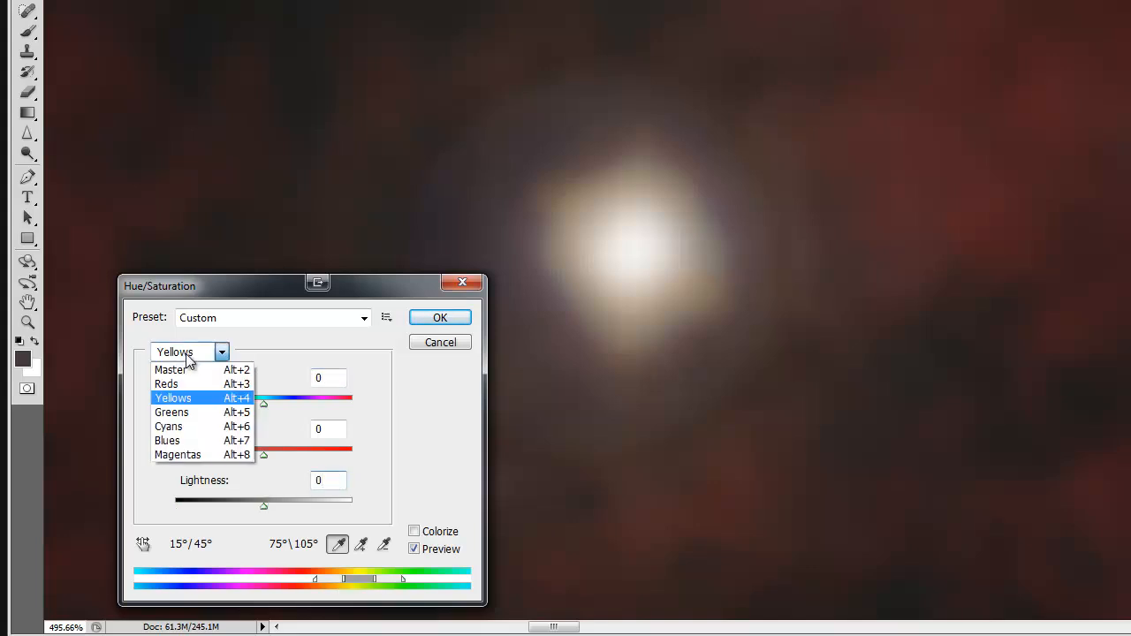
{"action": "left_click", "coordinate": [186, 454]}
{"action": "left_click_drag", "start_coordinate": [262, 510], "coordinate": [217, 506]}
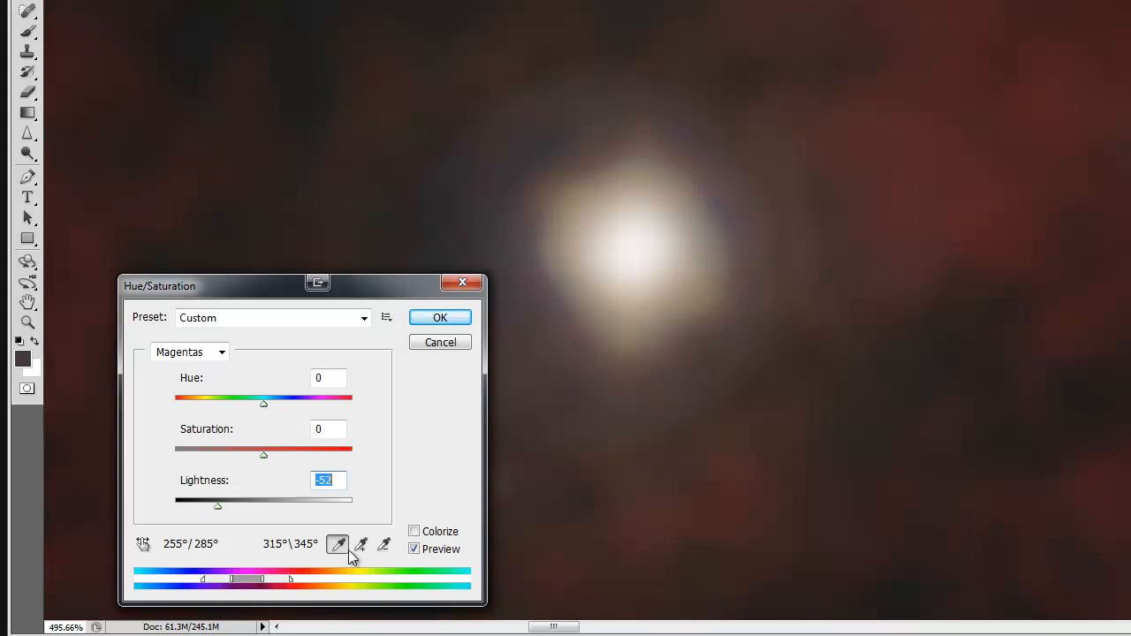
{"action": "left_click", "coordinate": [414, 549]}
{"action": "left_click", "coordinate": [414, 549]}
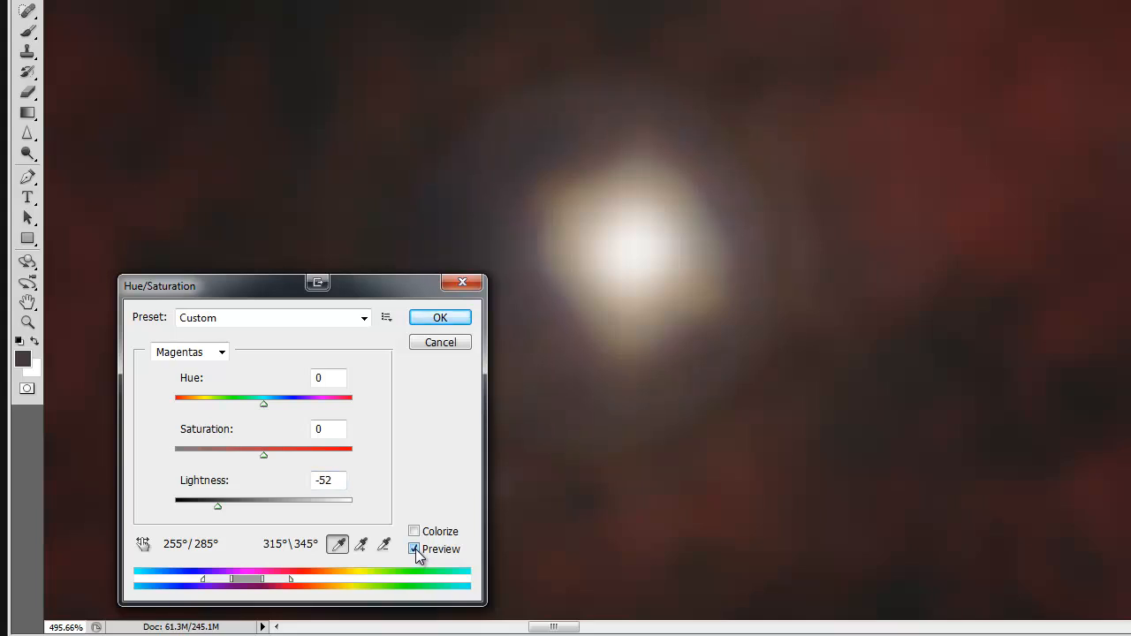
{"action": "mouse_move", "coordinate": [263, 402]}
{"action": "left_mouse_down"}
{"action": "mouse_move", "coordinate": [184, 399]}
{"action": "mouse_move", "coordinate": [321, 405]}
{"action": "mouse_move", "coordinate": [269, 413]}
{"action": "left_mouse_up"}
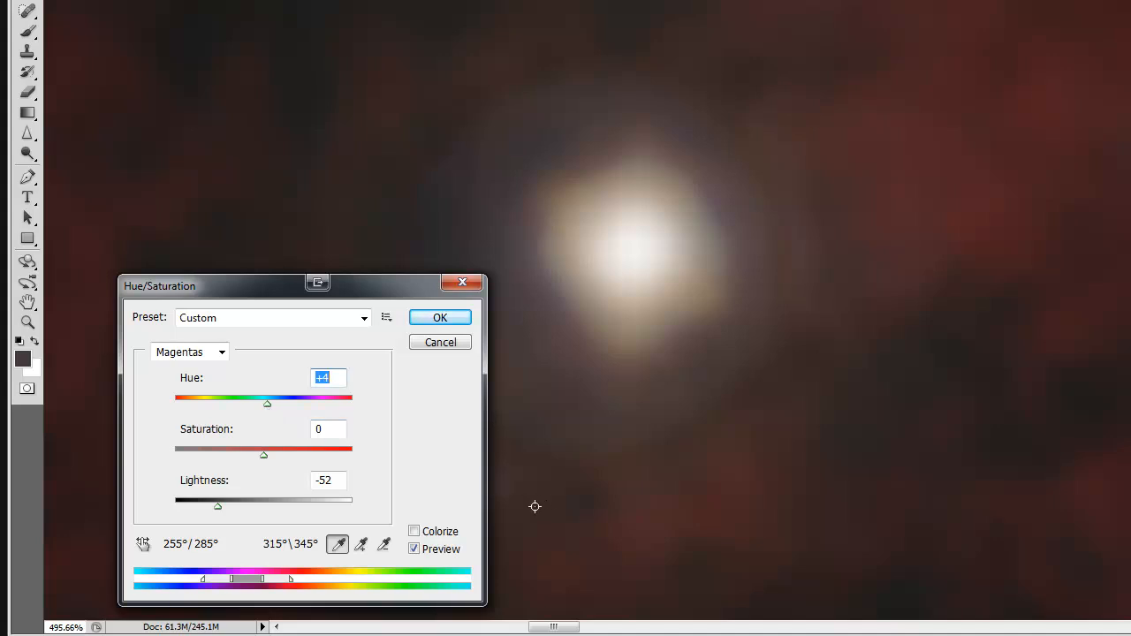